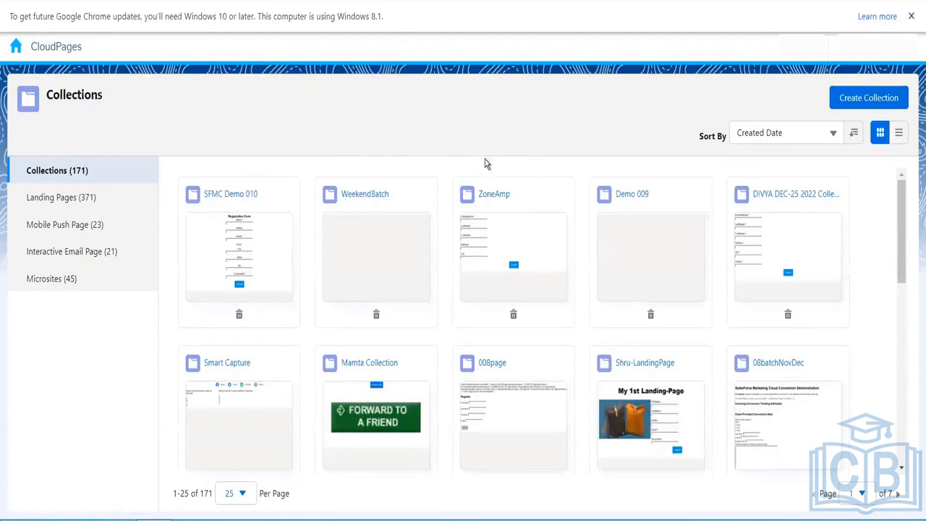
- Open the SFMC Demo 010 collection and its Registration Form New landing page
{"action": "left_click", "coordinate": [246, 244]}
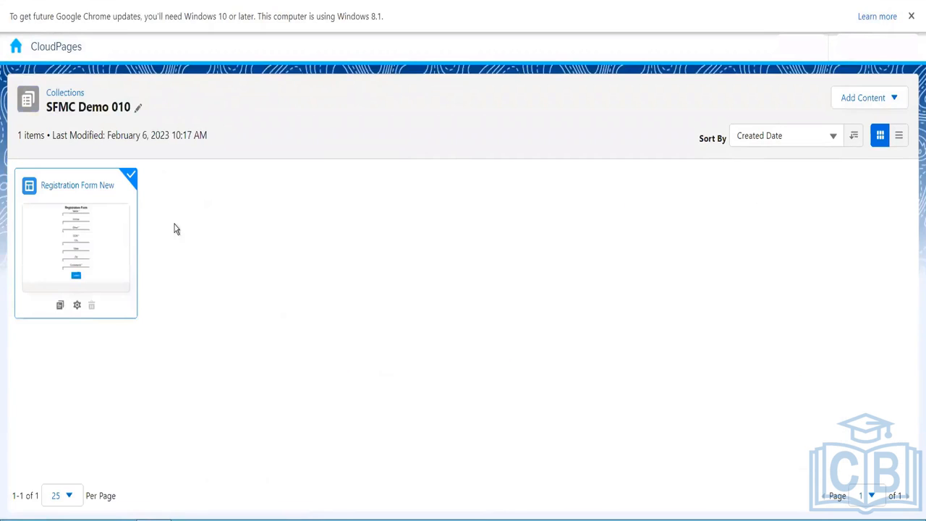
{"action": "left_click", "coordinate": [87, 240]}
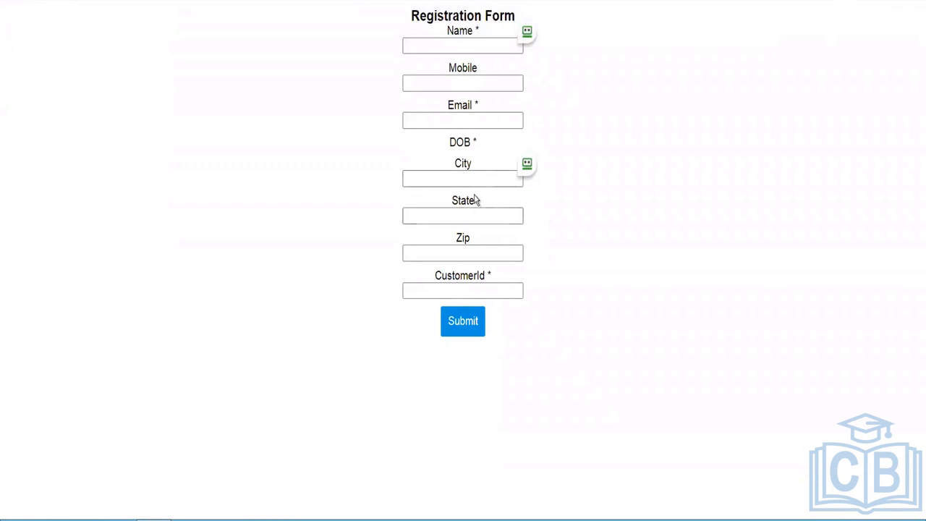
{"action": "left_click_drag", "start_coordinate": [476, 145], "coordinate": [443, 129]}
{"action": "left_click", "coordinate": [461, 121]}
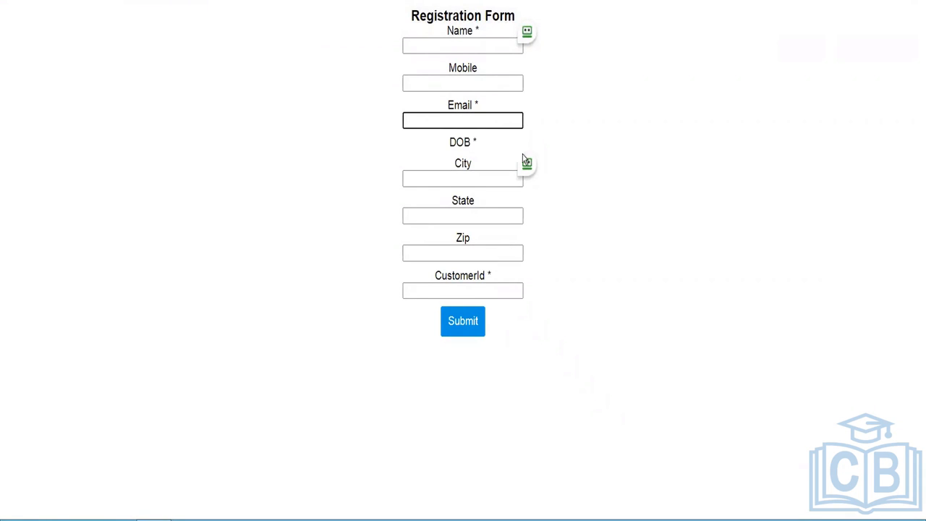
{"action": "left_click", "coordinate": [456, 154]}
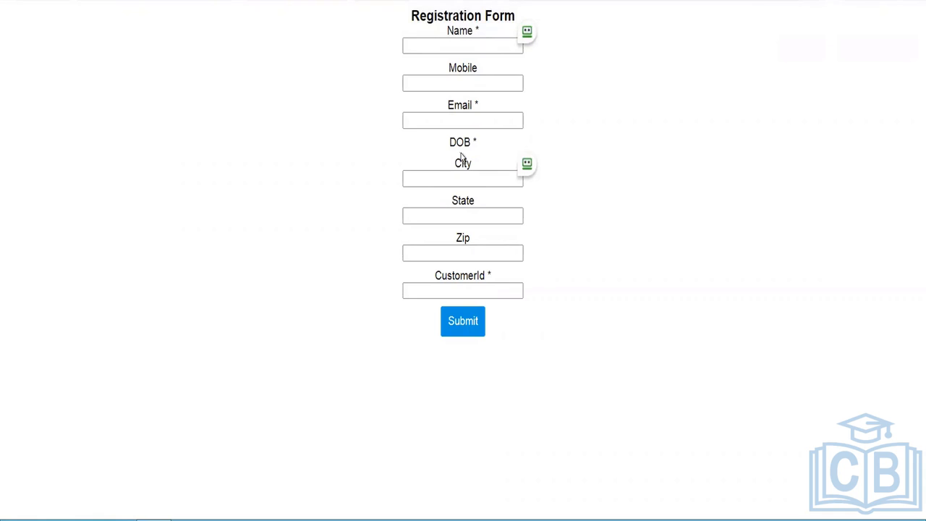
{"action": "double_click", "coordinate": [456, 152]}
{"action": "left_click", "coordinate": [464, 178]}
{"action": "left_click_drag", "start_coordinate": [464, 150], "coordinate": [476, 146]}
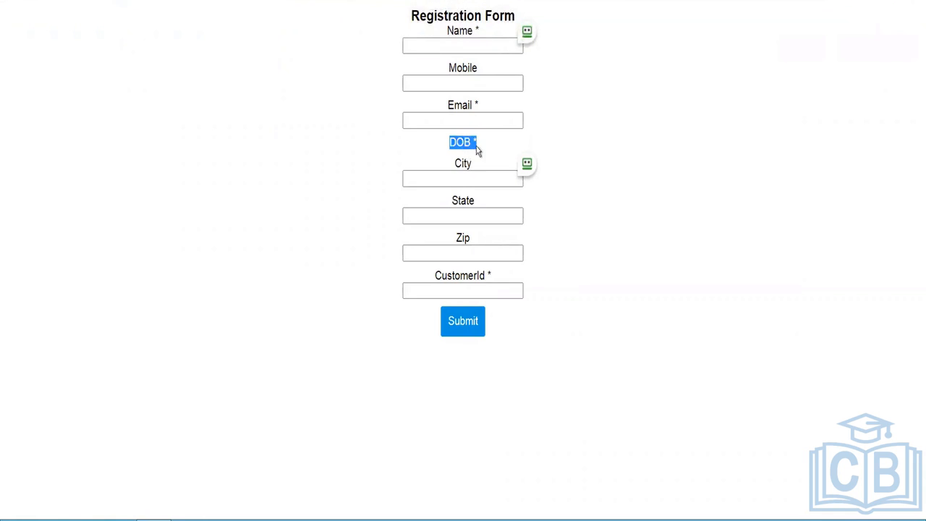
{"action": "left_click", "coordinate": [303, 177]}
- In the Smart Capture block, keep DOB as a Date field in MM/DD/YYYY format and finish editing
{"action": "left_click", "coordinate": [181, 1]}
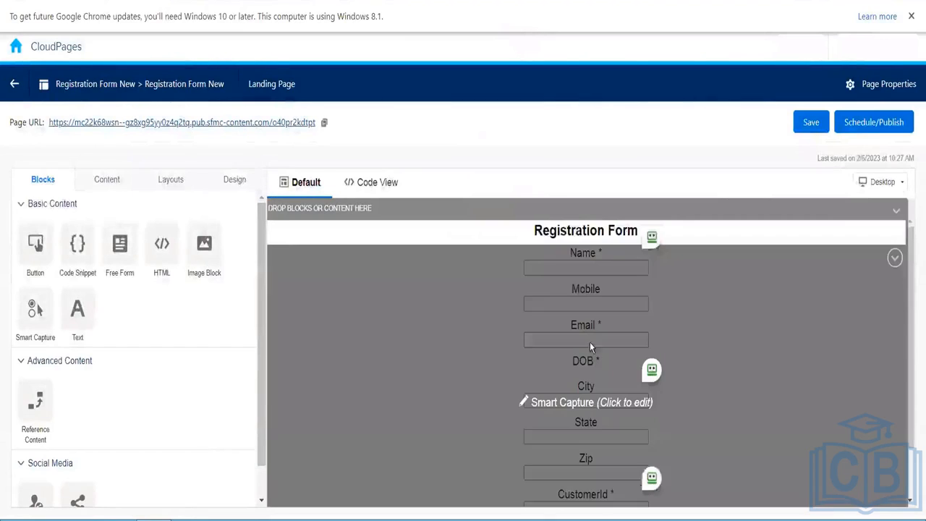
{"action": "left_click", "coordinate": [614, 362]}
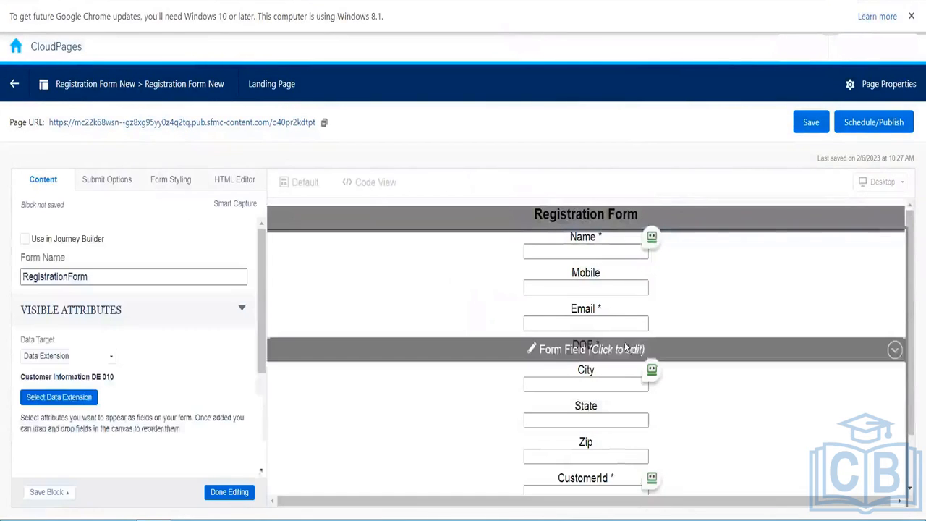
{"action": "left_click", "coordinate": [613, 351]}
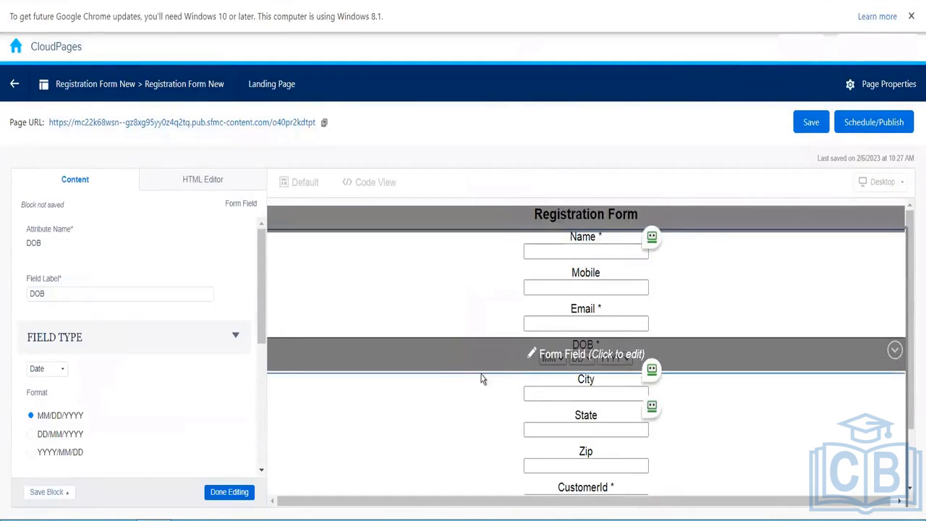
{"action": "left_click_drag", "start_coordinate": [263, 324], "coordinate": [265, 295]}
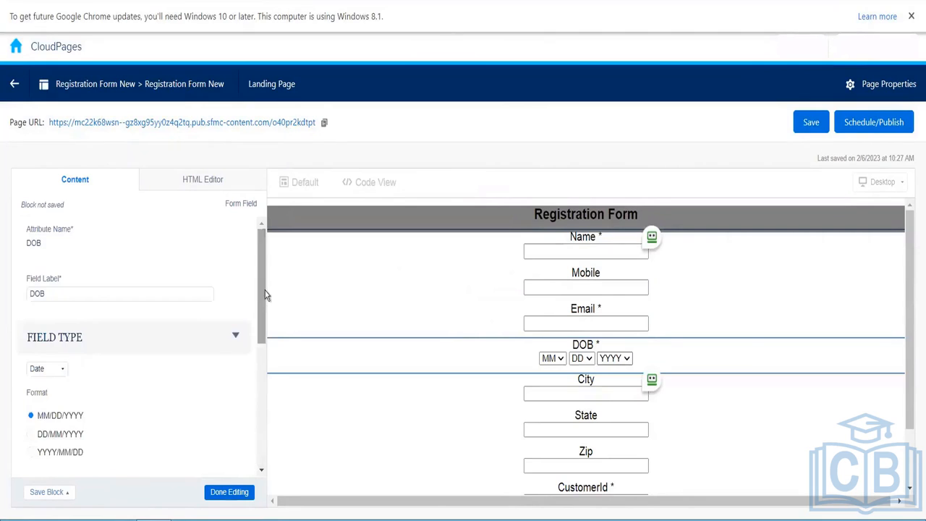
{"action": "left_click", "coordinate": [60, 376]}
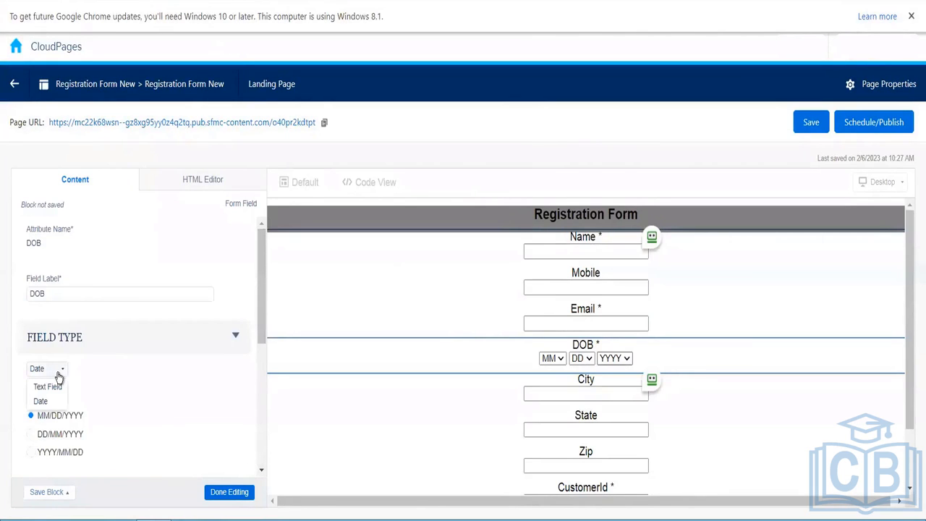
{"action": "left_click", "coordinate": [59, 377]}
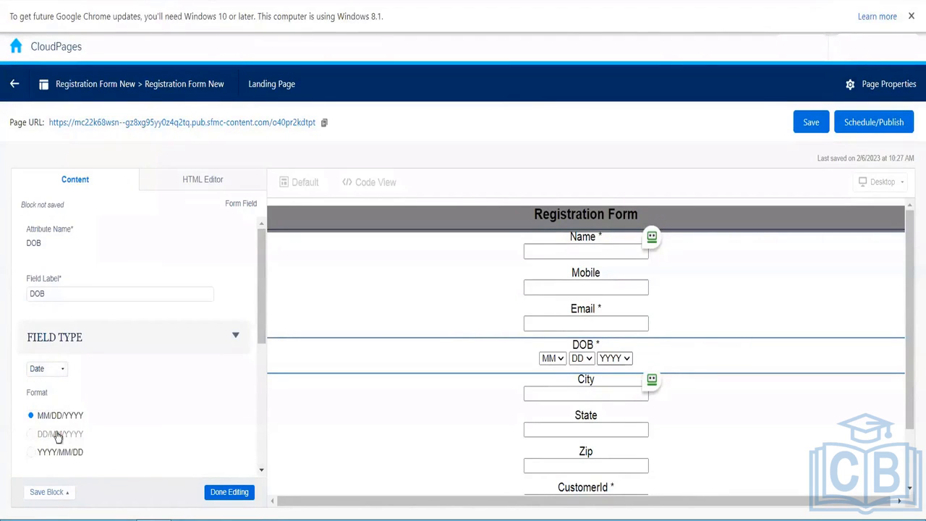
{"action": "left_click", "coordinate": [32, 437]}
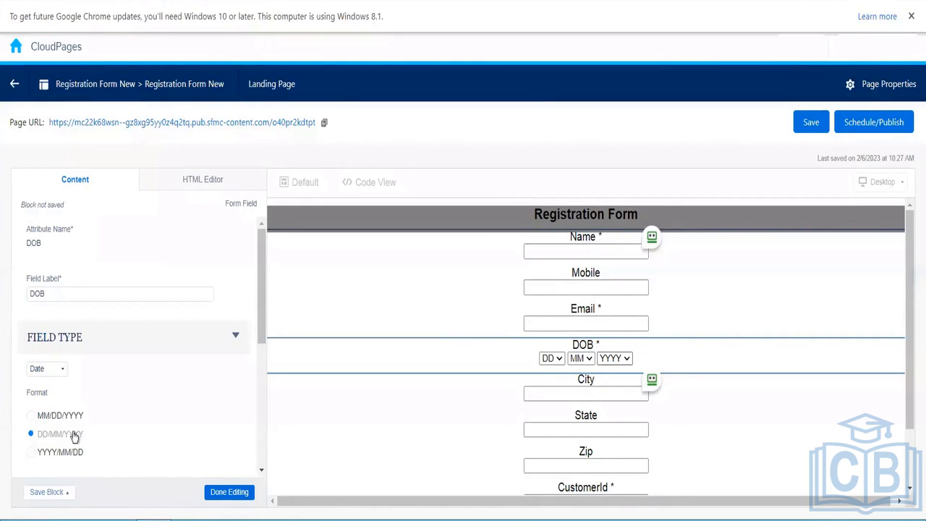
{"action": "left_click", "coordinate": [54, 418]}
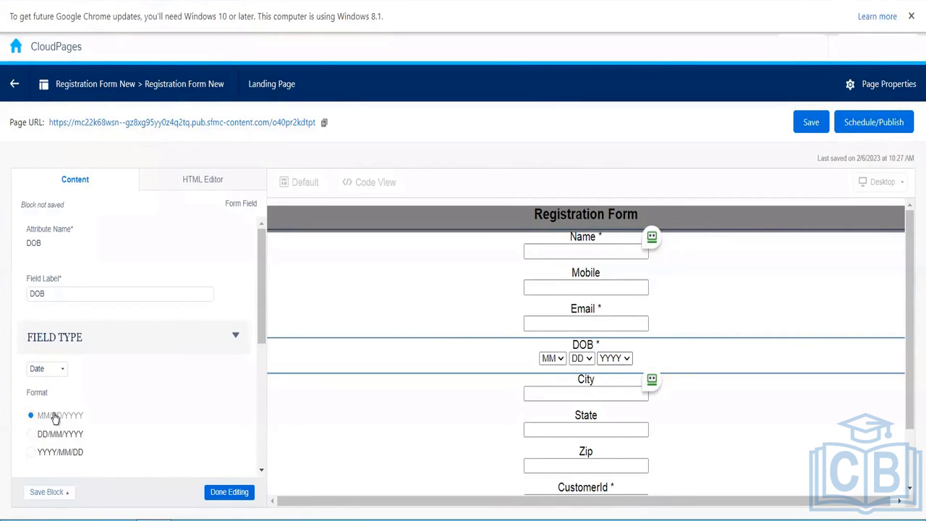
{"action": "left_click", "coordinate": [237, 498]}
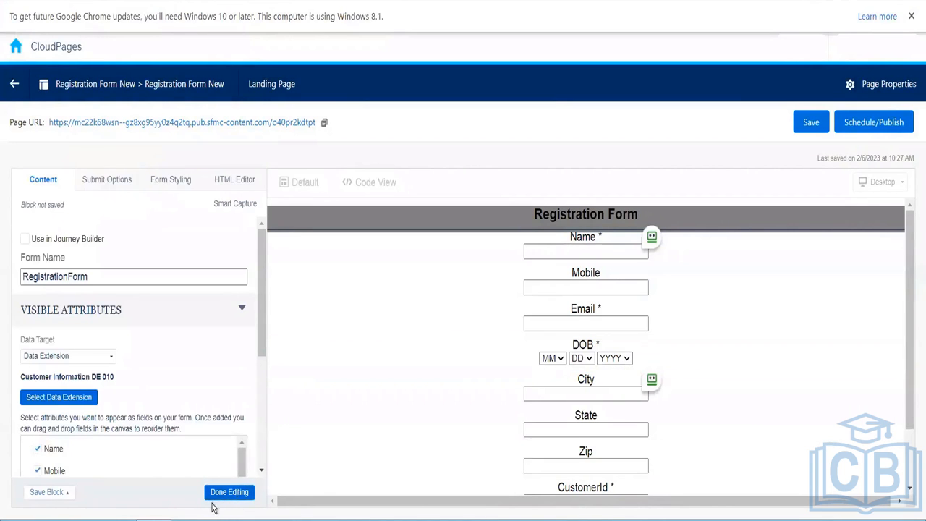
{"action": "left_click", "coordinate": [226, 496]}
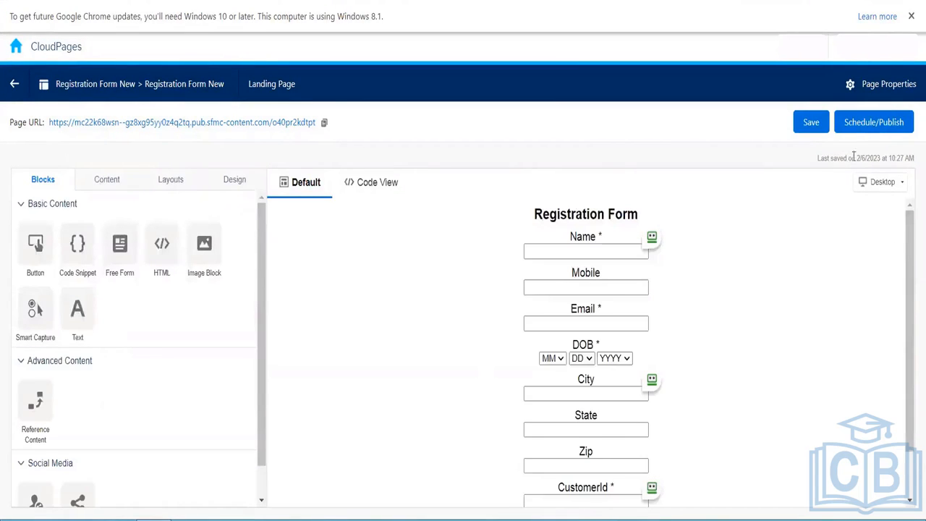
- Publish Registration Form New immediately and open its published Page URL
{"action": "left_click", "coordinate": [854, 129]}
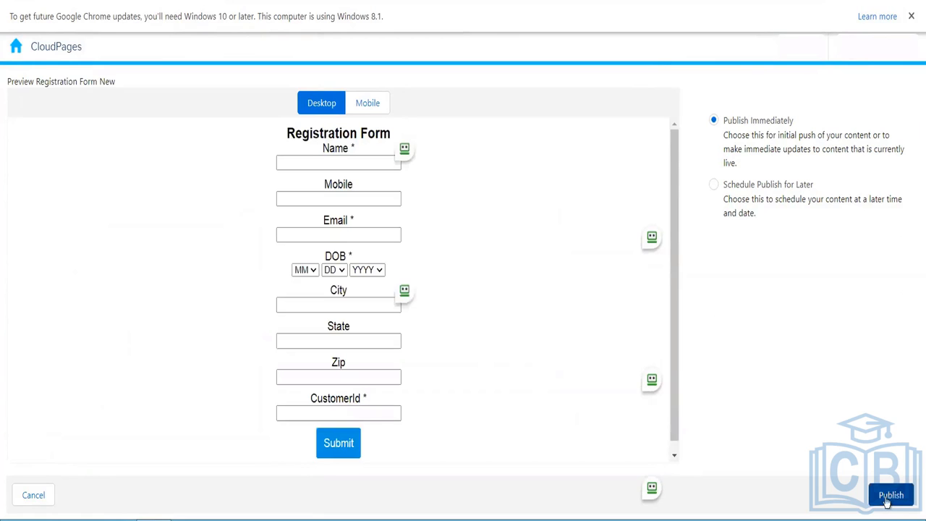
{"action": "left_click", "coordinate": [888, 499]}
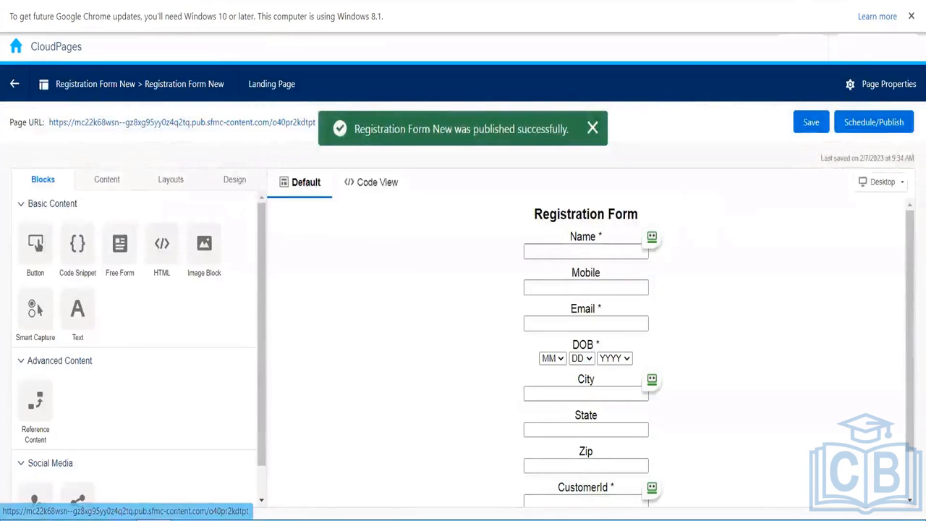
{"action": "left_click", "coordinate": [212, 127]}
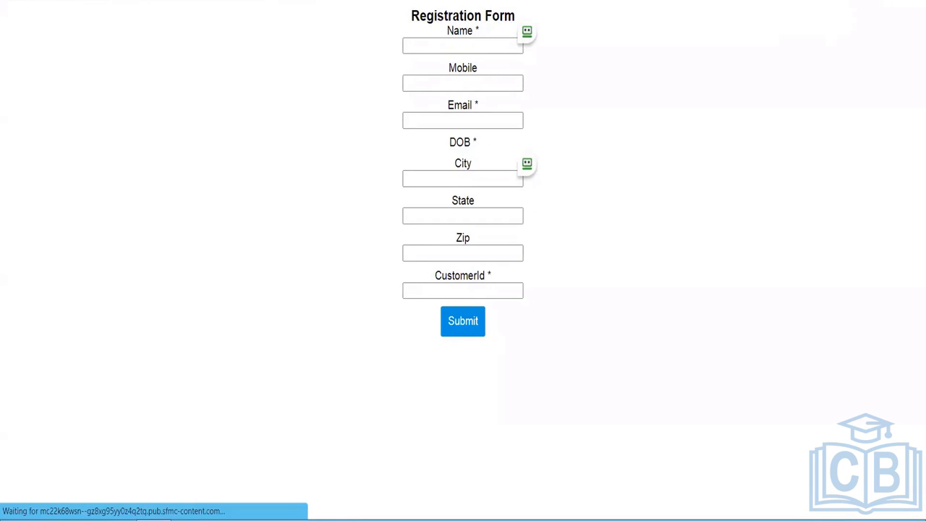
- Switch back to the CloudPages editor browser tab
{"action": "left_click", "coordinate": [168, 1]}
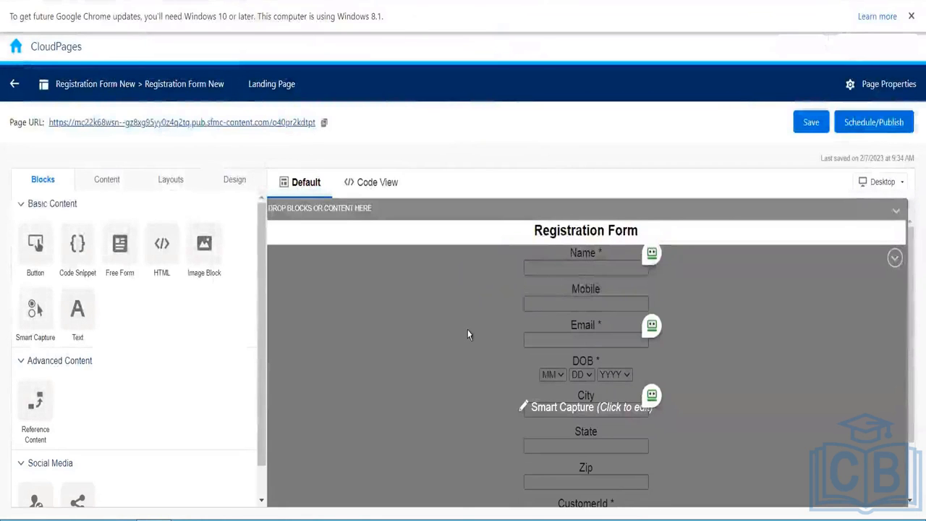
- Duplicate the editor tab, uncheck DOB under the Smart Capture block's Visible Attributes, and reload
{"action": "left_click", "coordinate": [515, 351]}
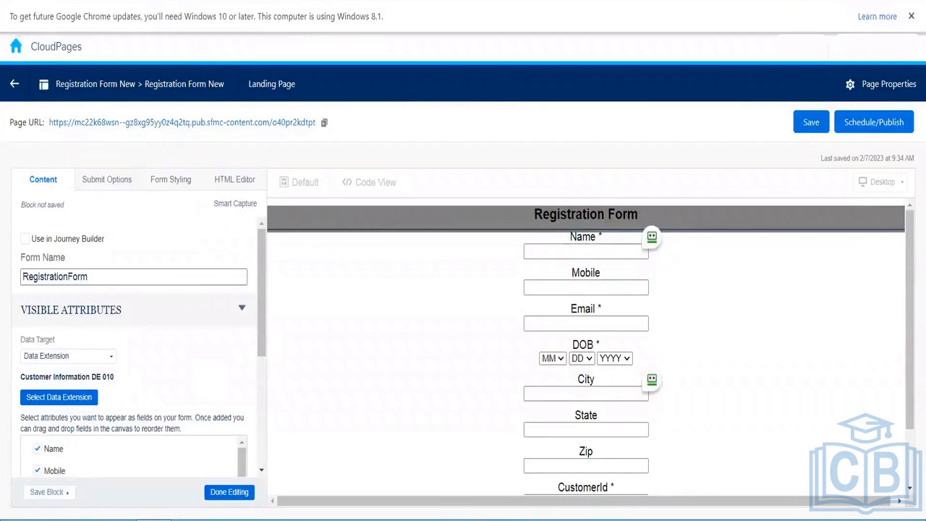
{"action": "right_click", "coordinate": [94, 2]}
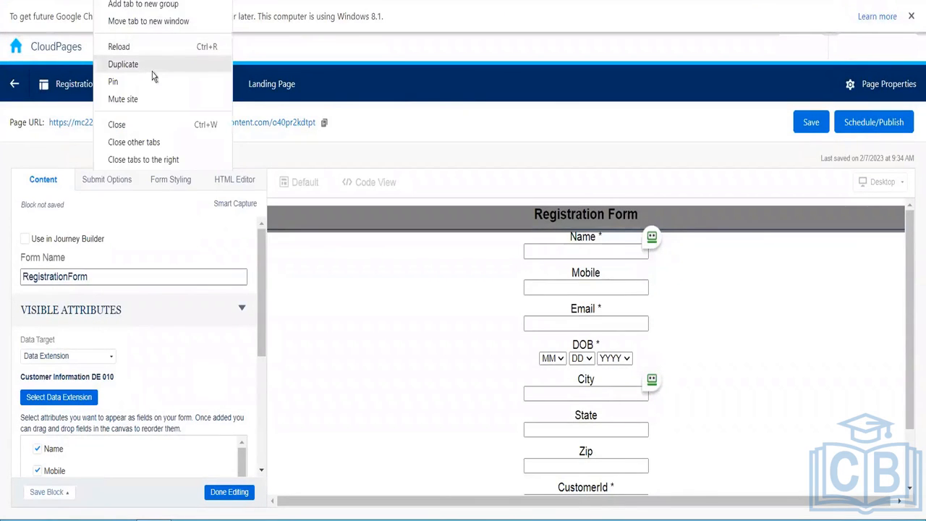
{"action": "left_click", "coordinate": [141, 63]}
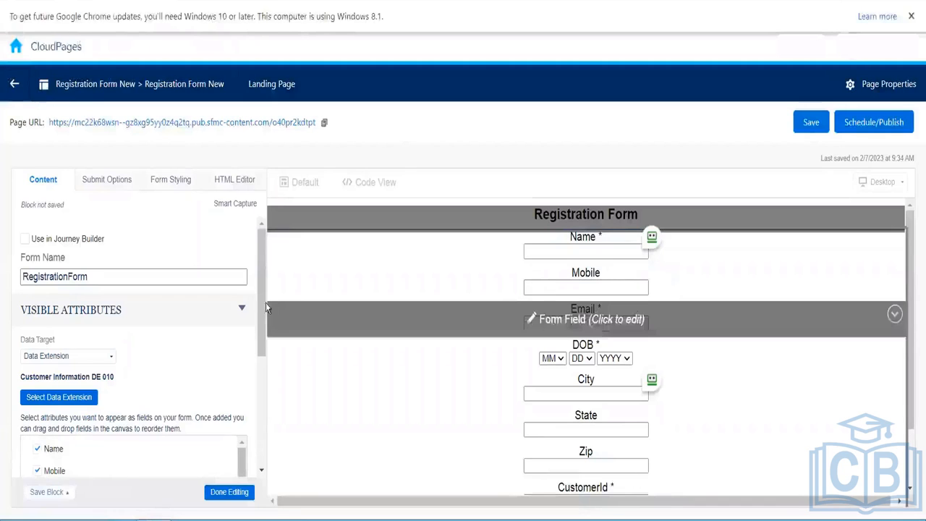
{"action": "left_click_drag", "start_coordinate": [262, 305], "coordinate": [265, 422]}
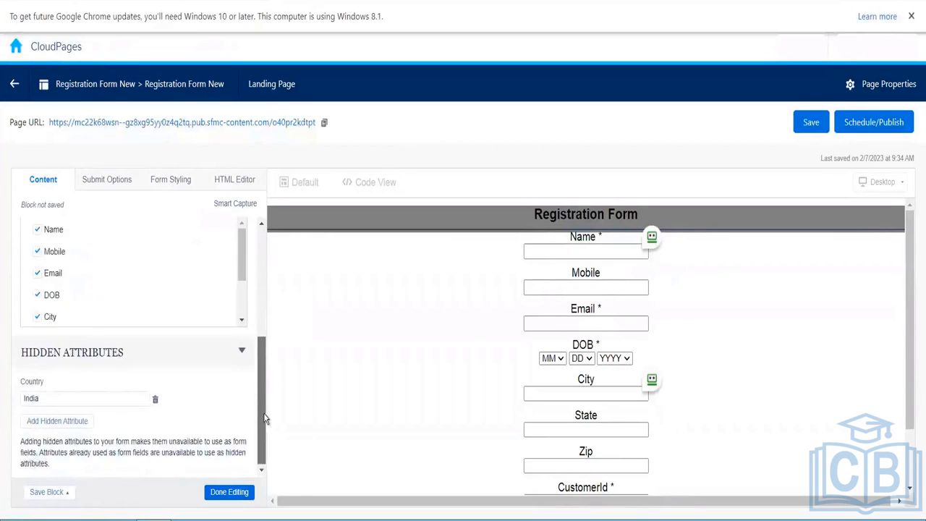
{"action": "left_click", "coordinate": [38, 296]}
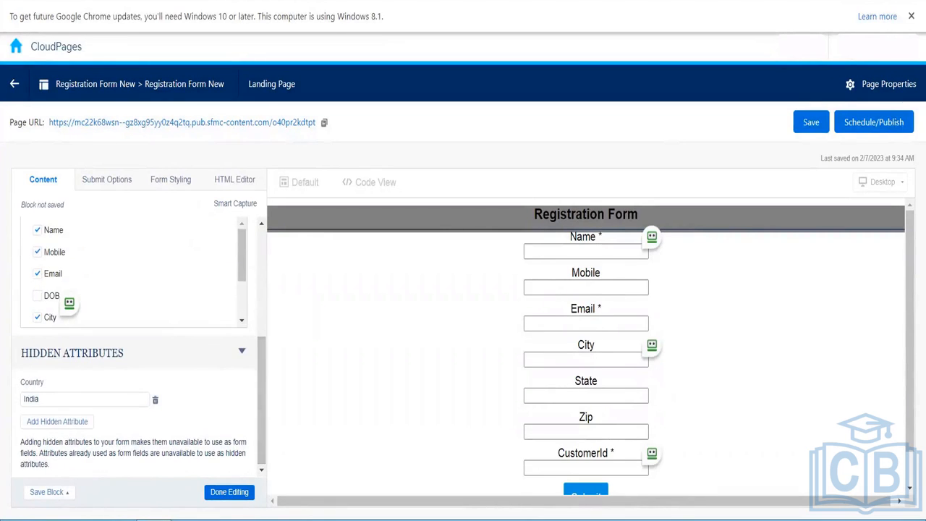
{"action": "key", "text": "F5"}
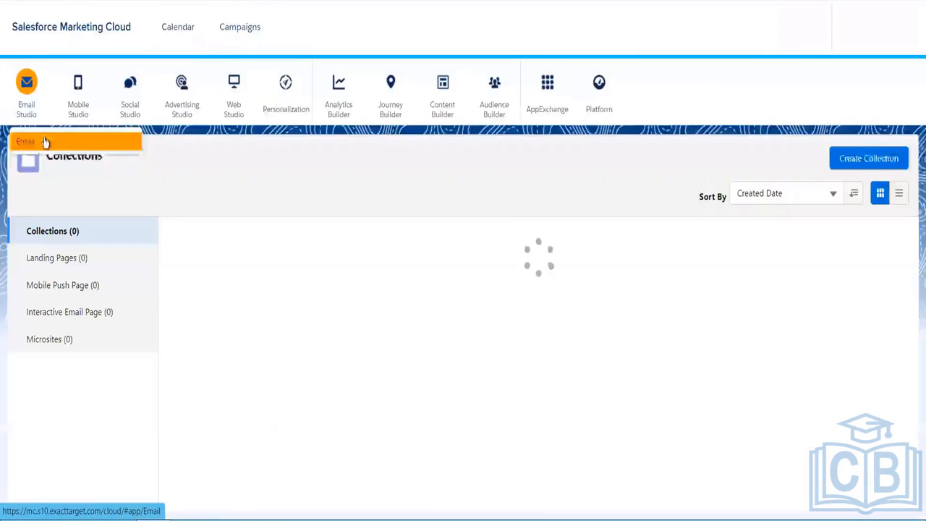
- Add DOB as a hidden form attribute with value 02/07/2023 and finish editing the block
{"action": "left_click", "coordinate": [45, 142]}
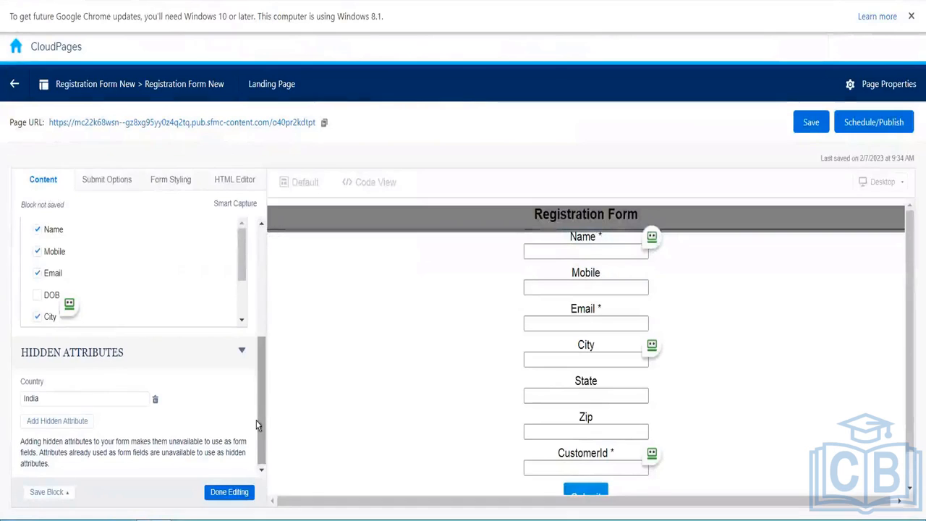
{"action": "left_click", "coordinate": [65, 424]}
{"action": "left_click", "coordinate": [141, 427]}
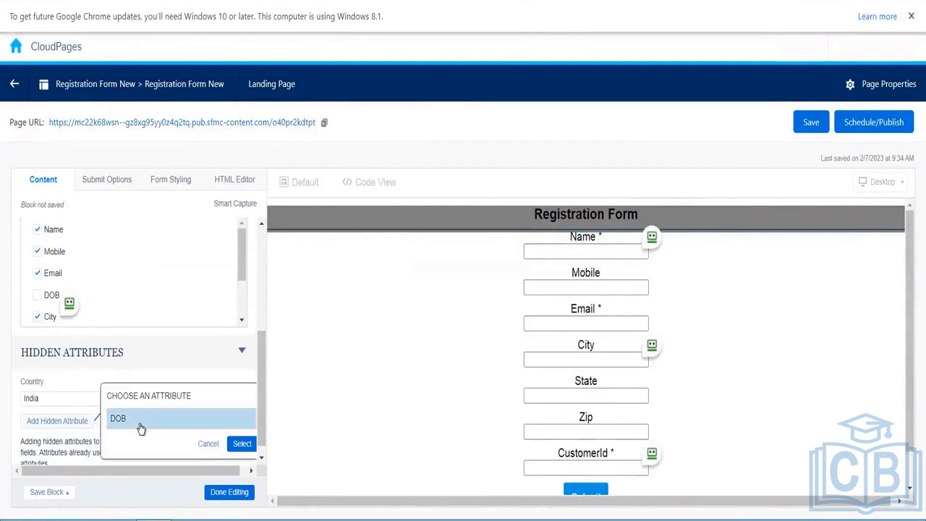
{"action": "left_click", "coordinate": [242, 444]}
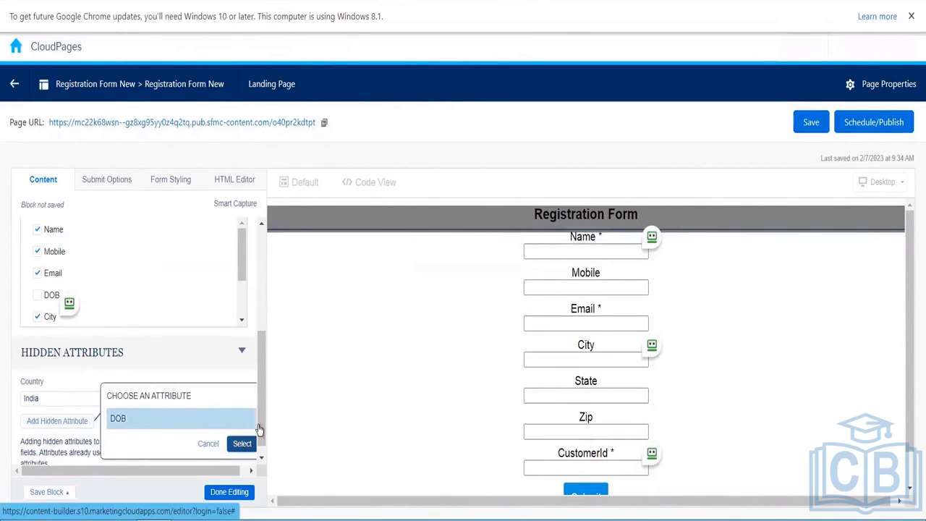
{"action": "left_click", "coordinate": [80, 435]}
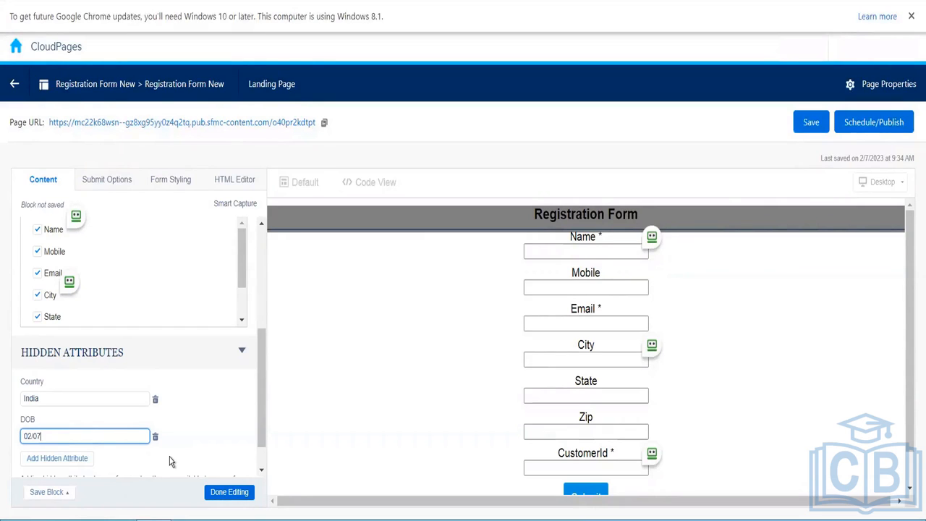
{"action": "type", "text": "3"}
{"action": "left_click", "coordinate": [199, 456]}
{"action": "left_click", "coordinate": [230, 494]}
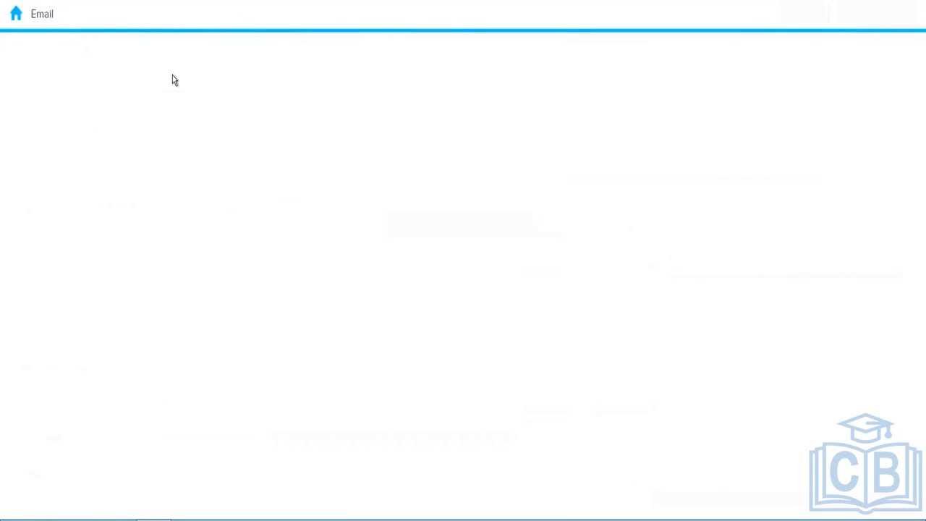
{"action": "mouse_move", "coordinate": [215, 16]}
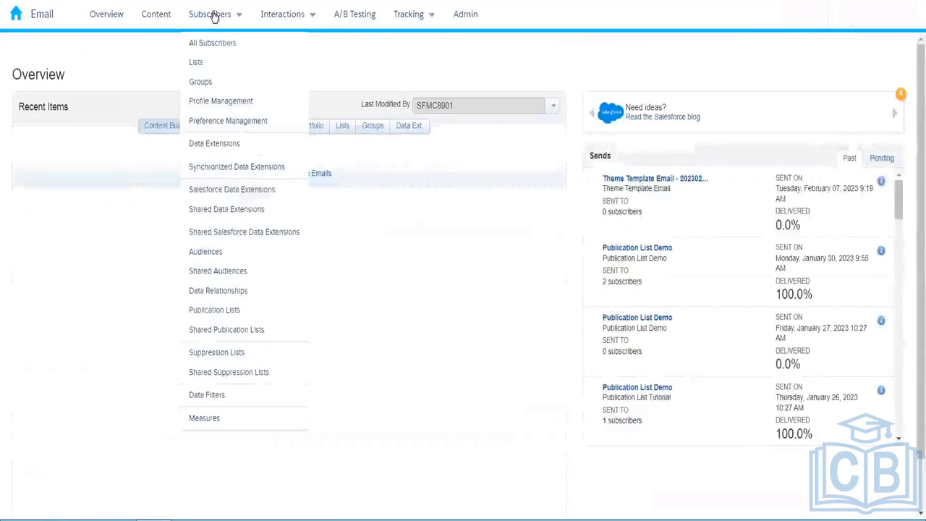
{"action": "left_click", "coordinate": [243, 144]}
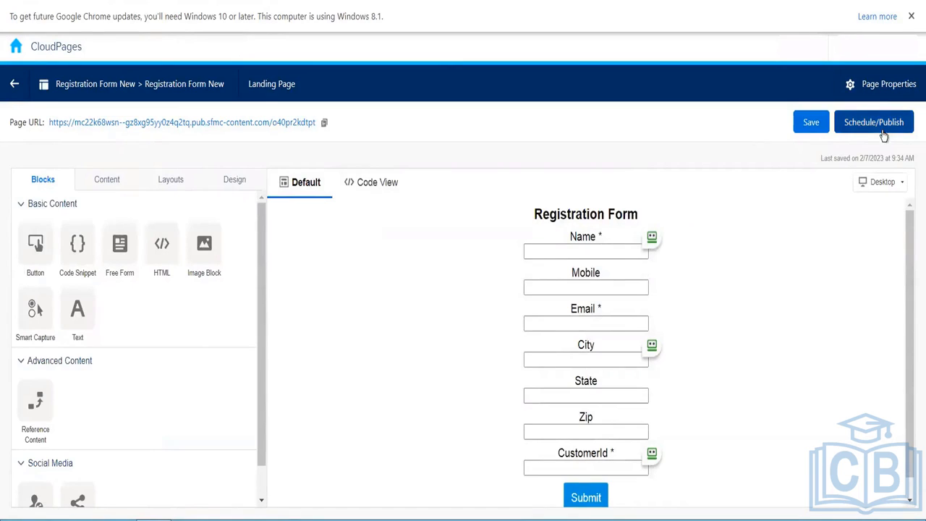
- Publish the Registration Form page immediately, then browse the Email Studio Data Extensions folder tree
{"action": "left_click", "coordinate": [882, 132]}
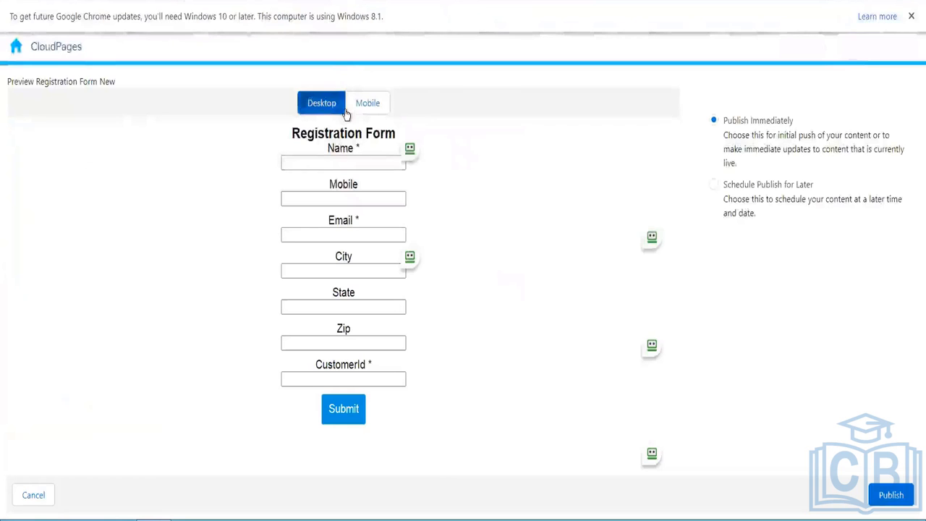
{"action": "left_click", "coordinate": [889, 495]}
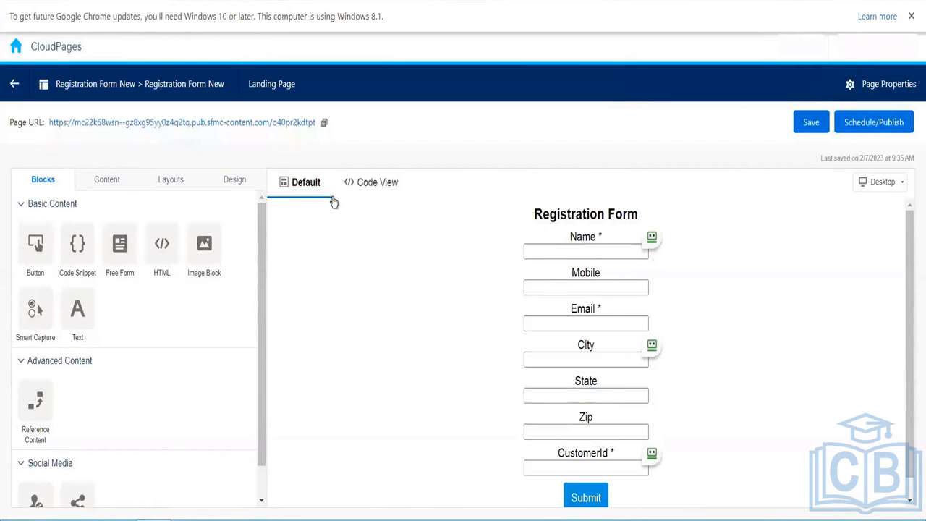
{"action": "scroll", "coordinate": [261, 254], "scroll_direction": "down", "scroll_amount": 1}
{"action": "scroll", "coordinate": [258, 224], "scroll_direction": "up", "scroll_amount": 1}
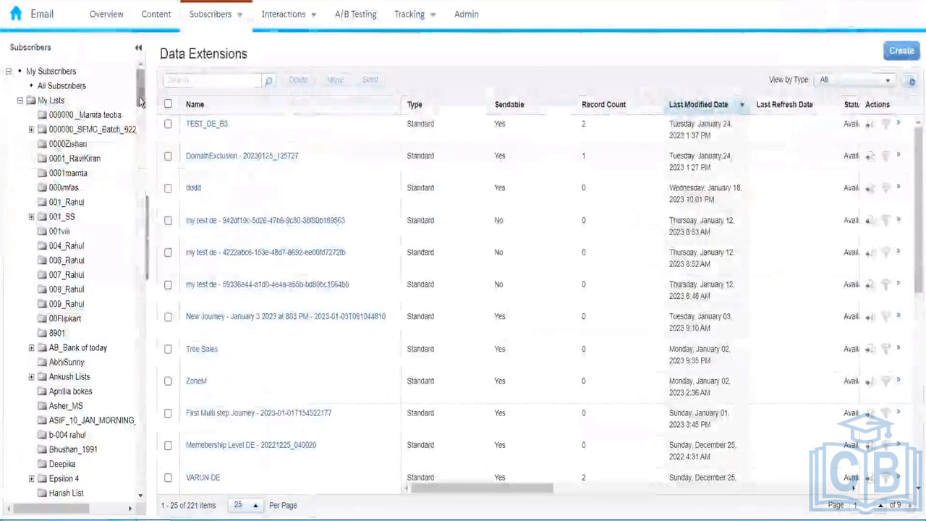
{"action": "left_click_drag", "start_coordinate": [141, 101], "coordinate": [150, 223]}
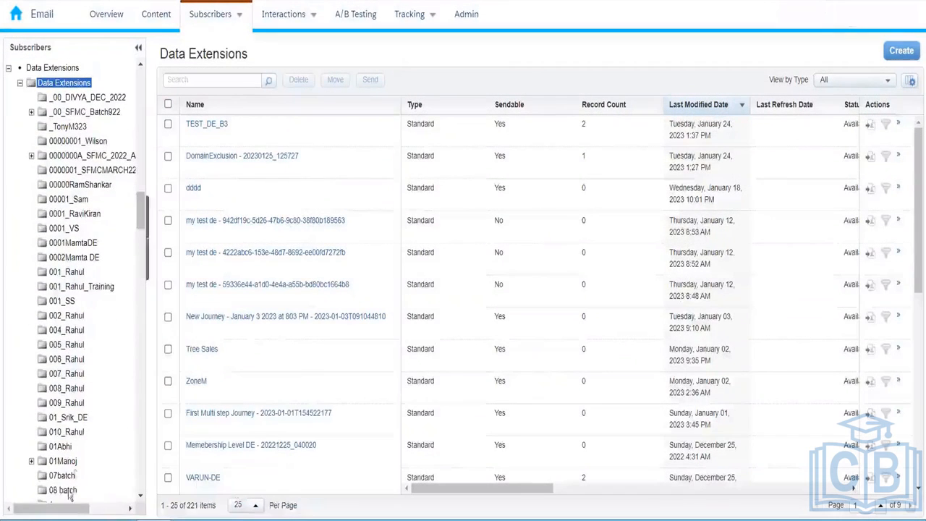
- Open Customer Information DE 010 from the 010_Rahul folder and scroll through its fields
{"action": "left_click", "coordinate": [66, 432]}
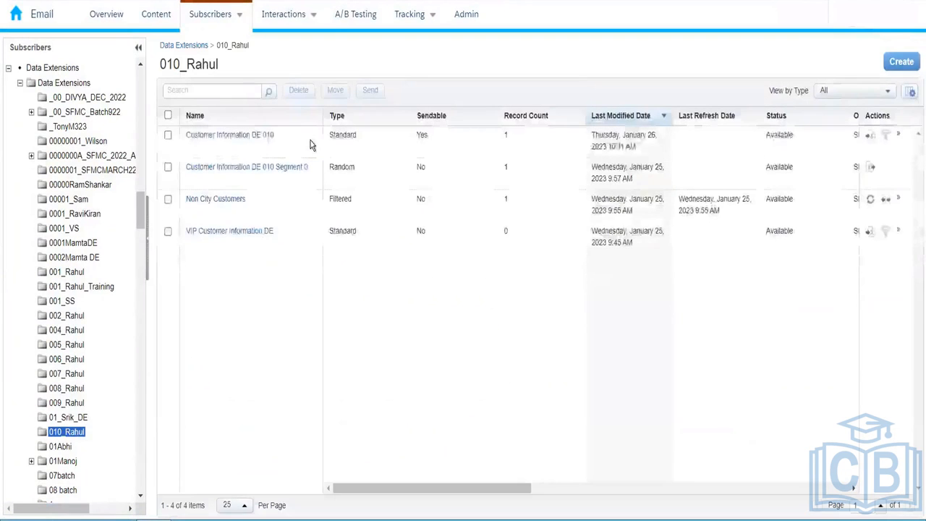
{"action": "left_click", "coordinate": [249, 142]}
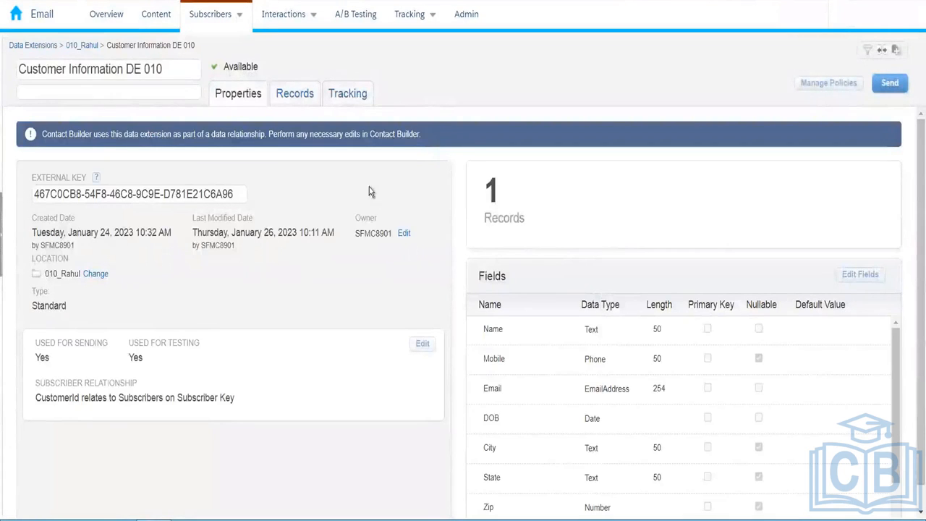
{"action": "scroll", "coordinate": [551, 272], "scroll_direction": "down", "scroll_amount": 2}
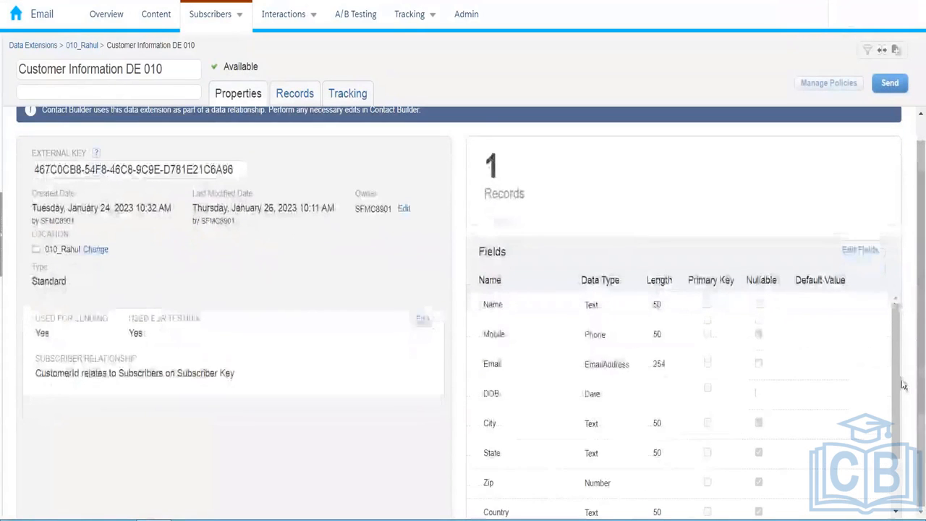
{"action": "scroll", "coordinate": [895, 471], "scroll_direction": "down", "scroll_amount": 2}
{"action": "scroll", "coordinate": [896, 507], "scroll_direction": "up", "scroll_amount": 2}
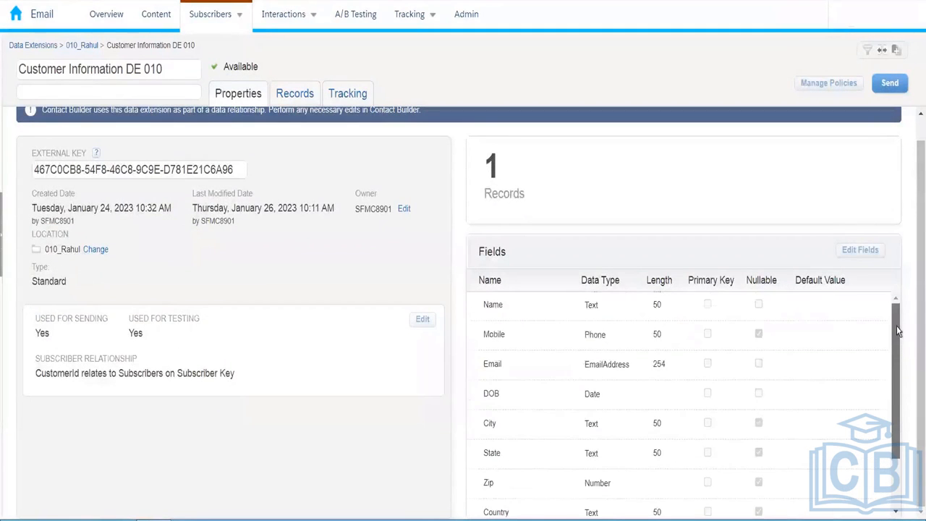
{"action": "scroll", "coordinate": [901, 506], "scroll_direction": "down", "scroll_amount": 2}
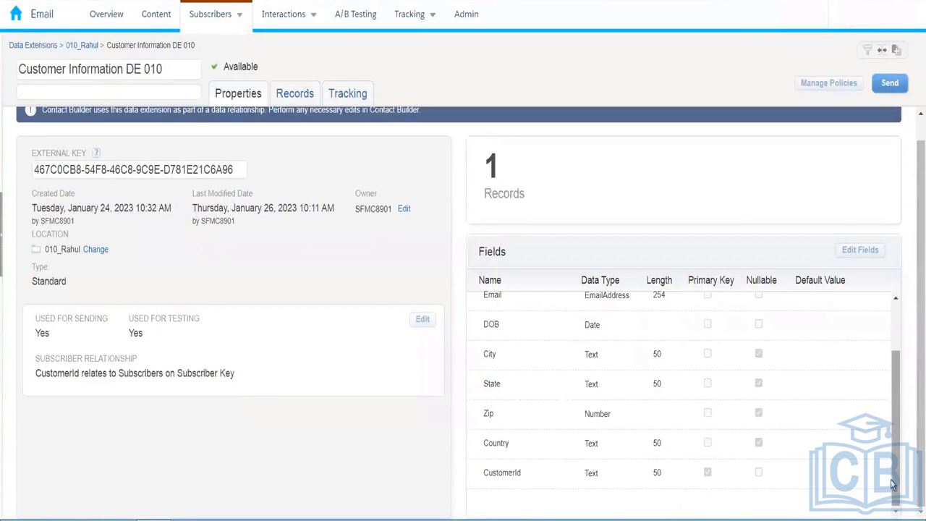
- Switch between the Records and Properties tabs to compare the stored record with the fields
{"action": "left_click", "coordinate": [295, 93]}
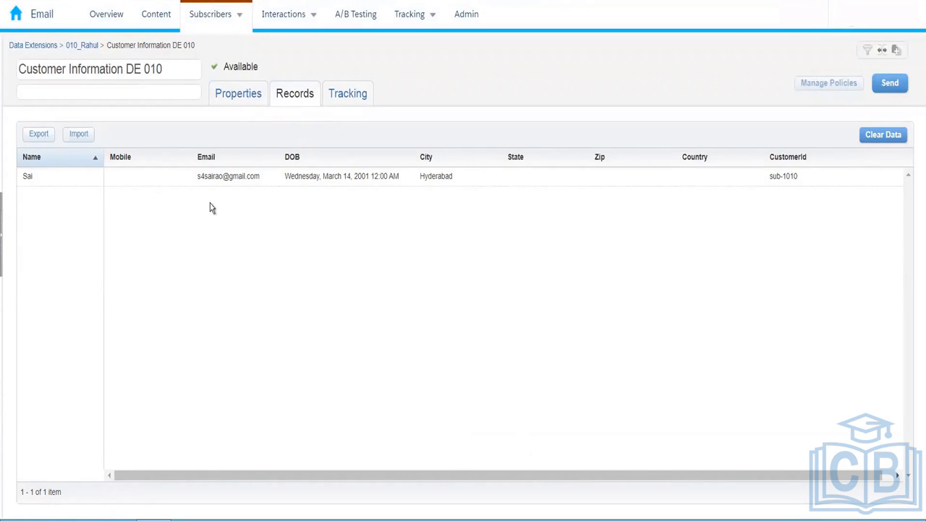
{"action": "left_click", "coordinate": [235, 102]}
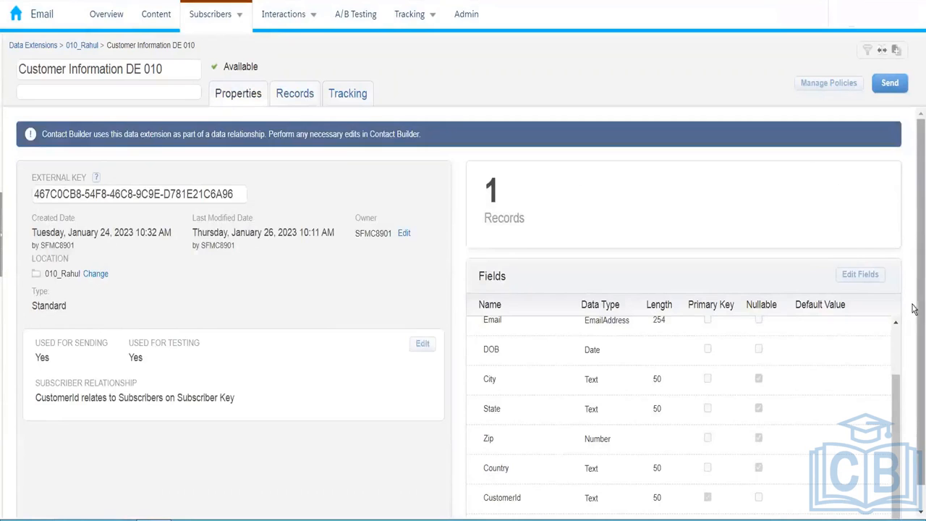
{"action": "scroll", "coordinate": [913, 450], "scroll_direction": "down", "scroll_amount": 1}
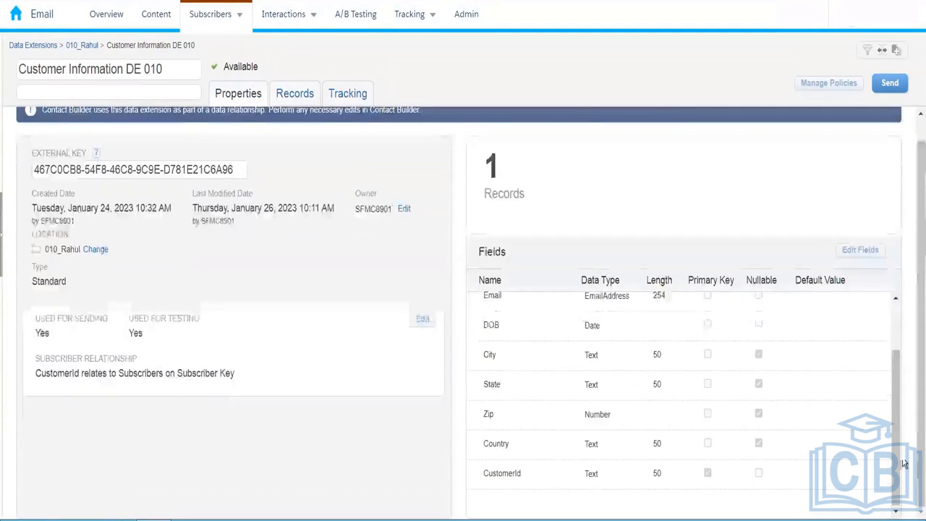
{"action": "scroll", "coordinate": [898, 387], "scroll_direction": "up", "scroll_amount": 1}
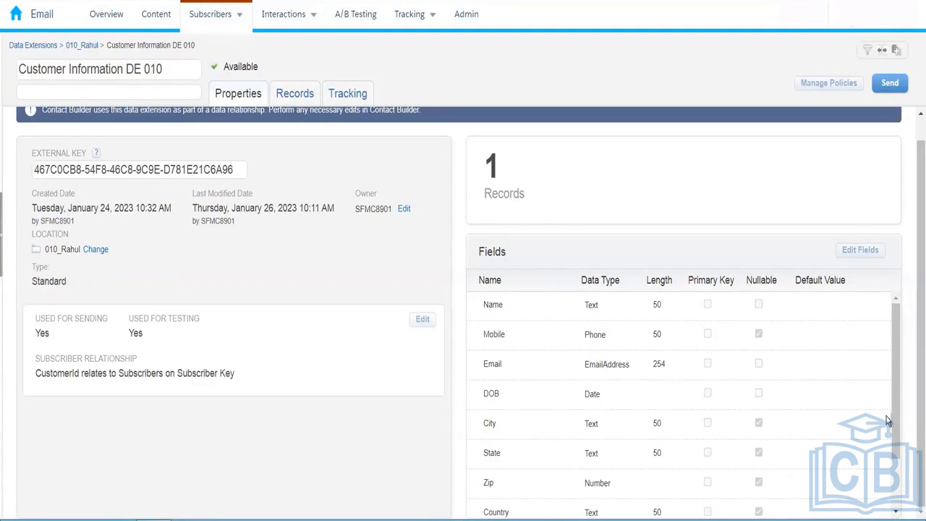
{"action": "scroll", "coordinate": [894, 434], "scroll_direction": "down", "scroll_amount": 1}
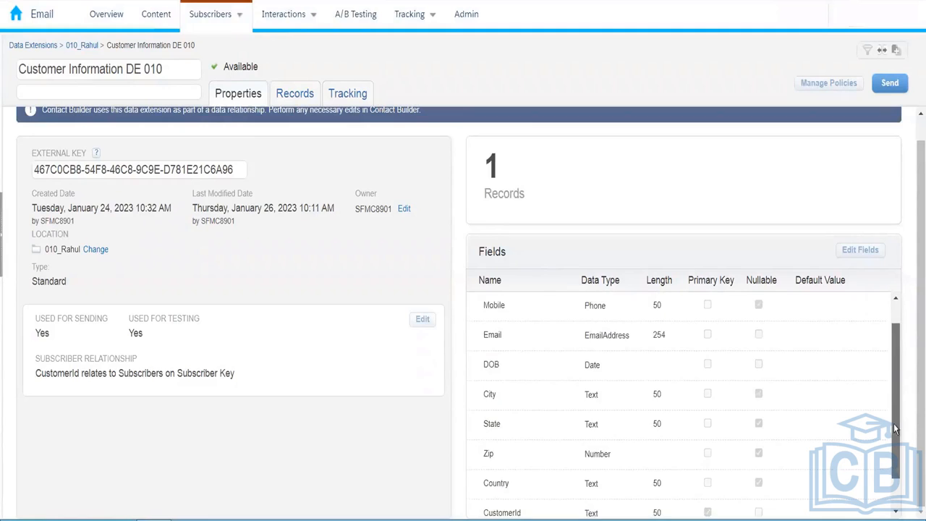
{"action": "scroll", "coordinate": [894, 427], "scroll_direction": "up", "scroll_amount": 1}
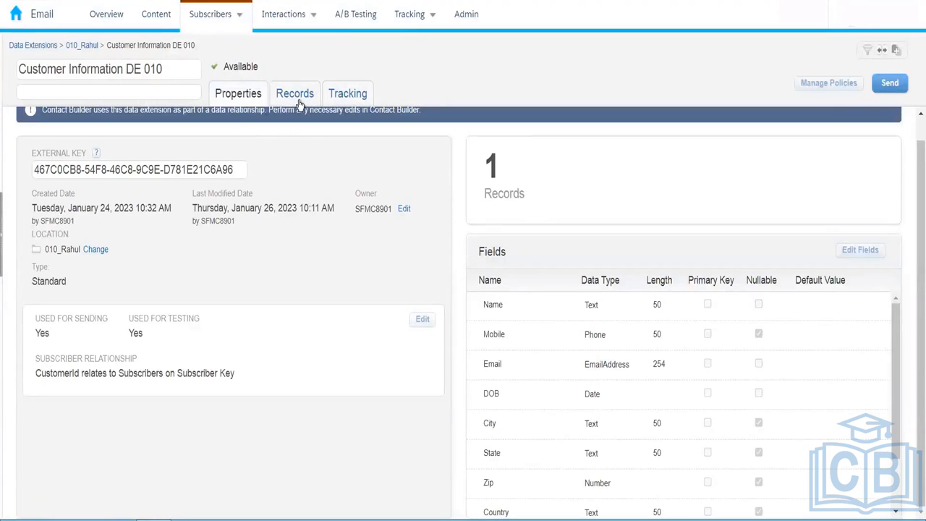
{"action": "left_click", "coordinate": [301, 96]}
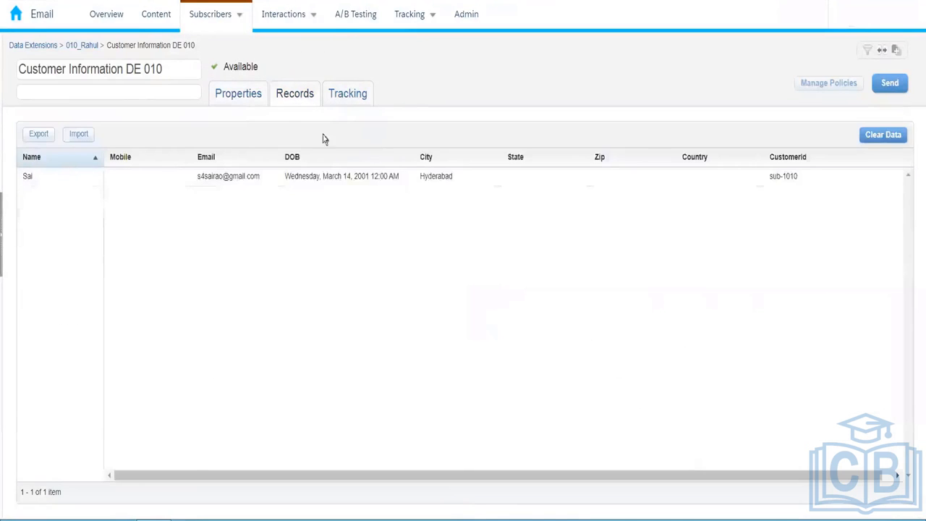
{"action": "left_click", "coordinate": [253, 98]}
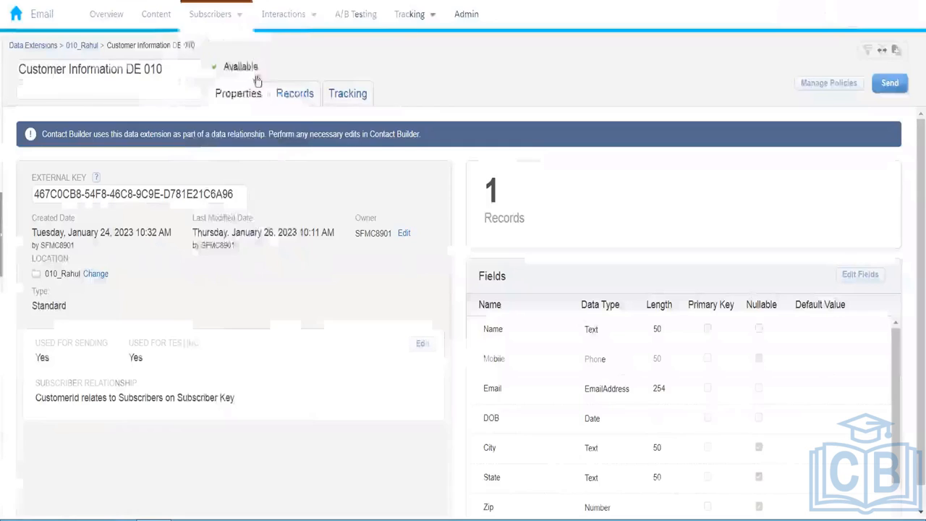
- View the single stored record on the Customer Information DE 010 Records tab
{"action": "mouse_move", "coordinate": [211, 13]}
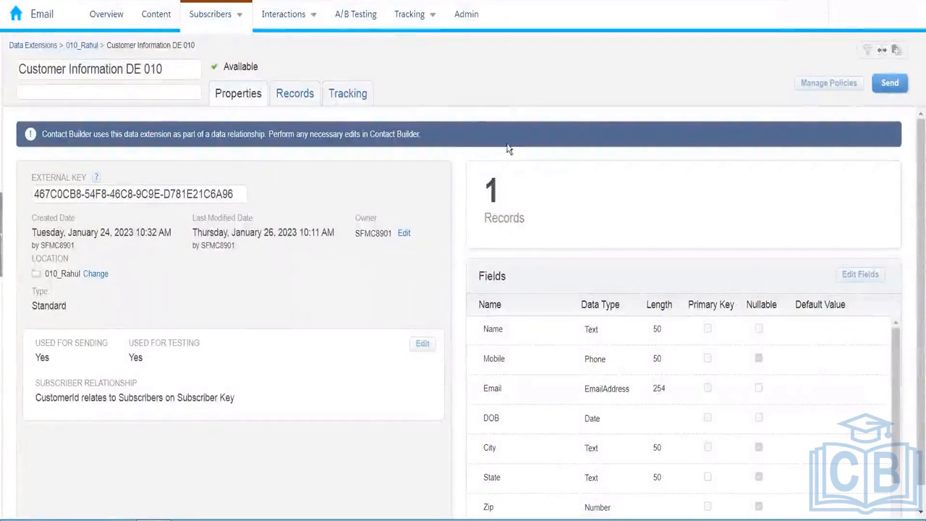
{"action": "left_click", "coordinate": [299, 94]}
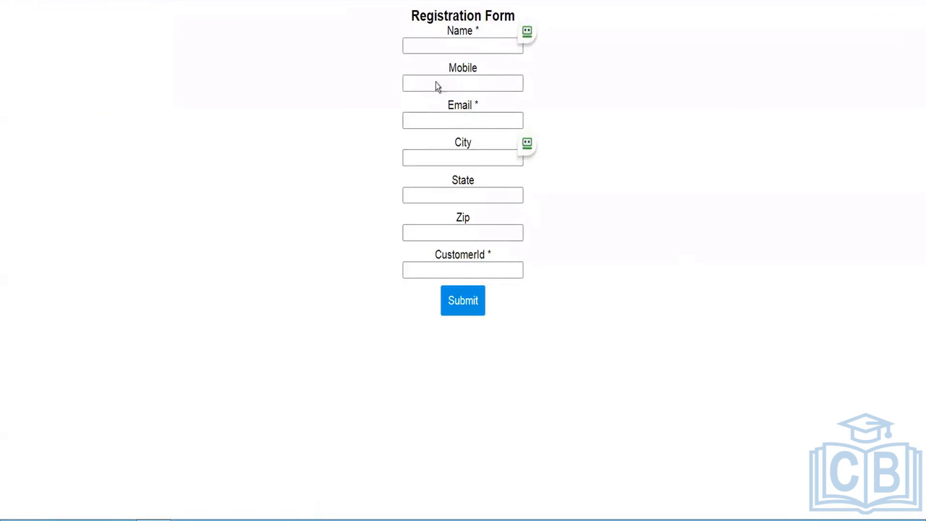
- Fill in the form's Name, Mobile and Email fields with test contact details
{"action": "left_click", "coordinate": [432, 46]}
{"action": "type", "text": "Test"}
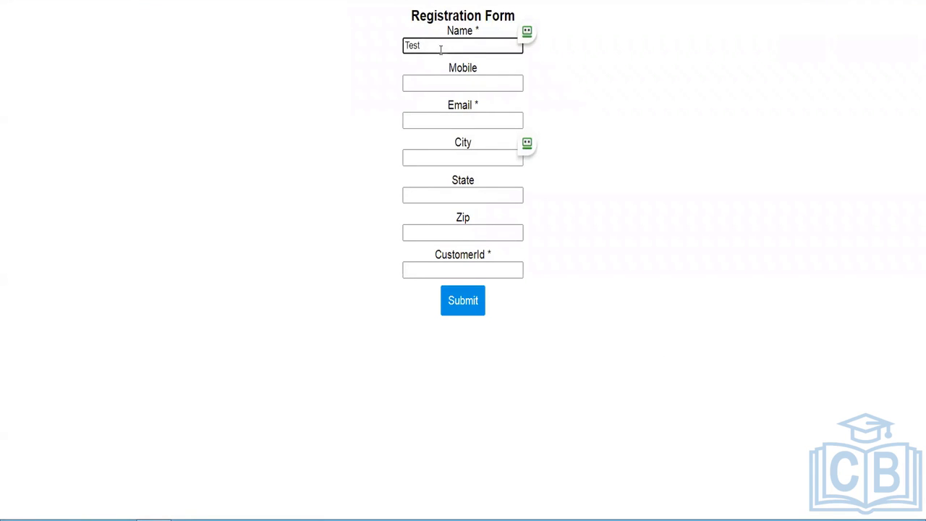
{"action": "left_click", "coordinate": [468, 80]}
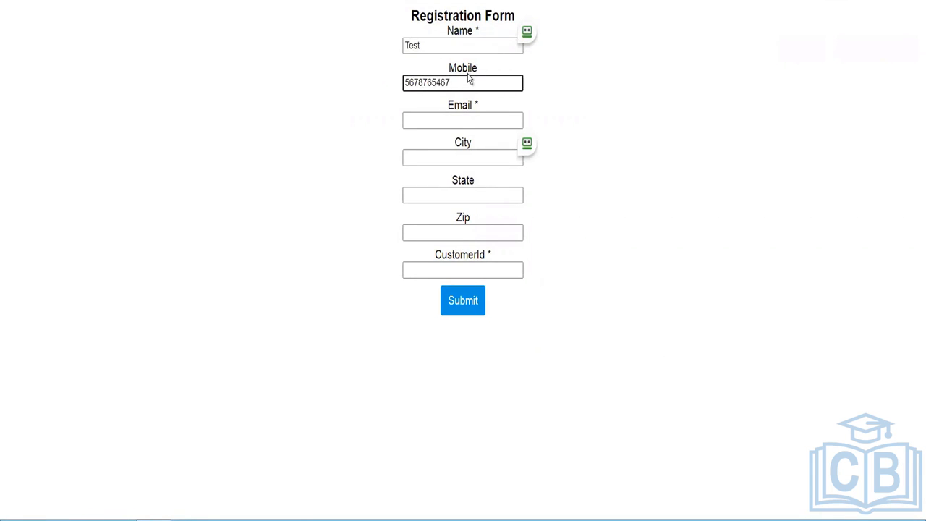
{"action": "left_click", "coordinate": [471, 117]}
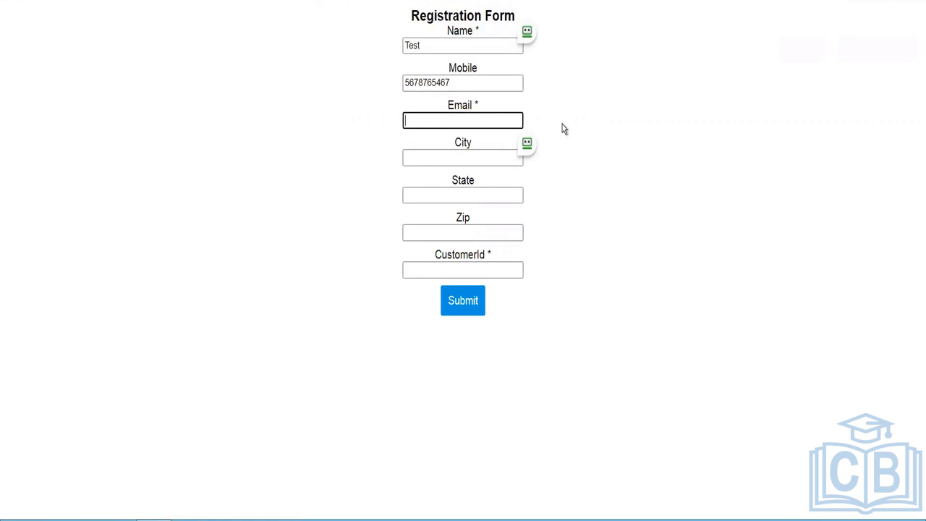
{"action": "type", "text": "test@example.com"}
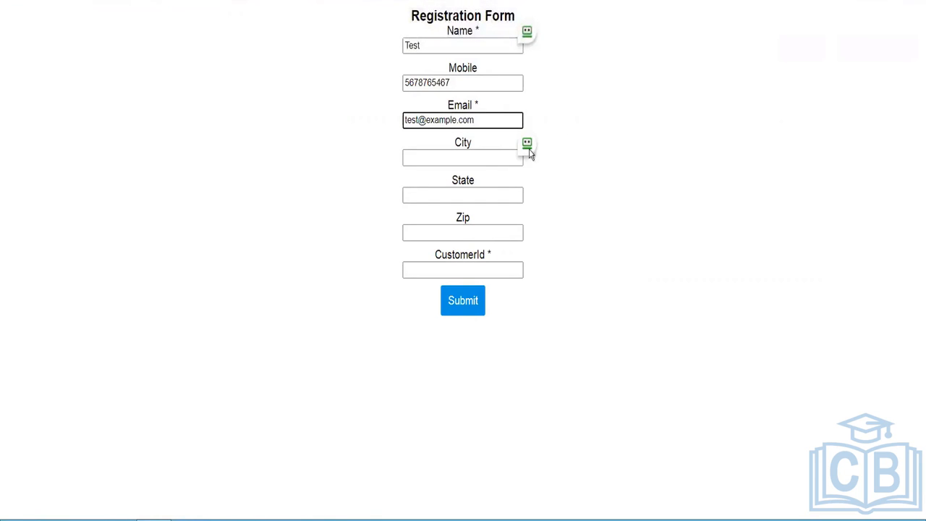
- Enter test City, State, Zip and CustomerId values, then submit the registration form
{"action": "left_click", "coordinate": [475, 151]}
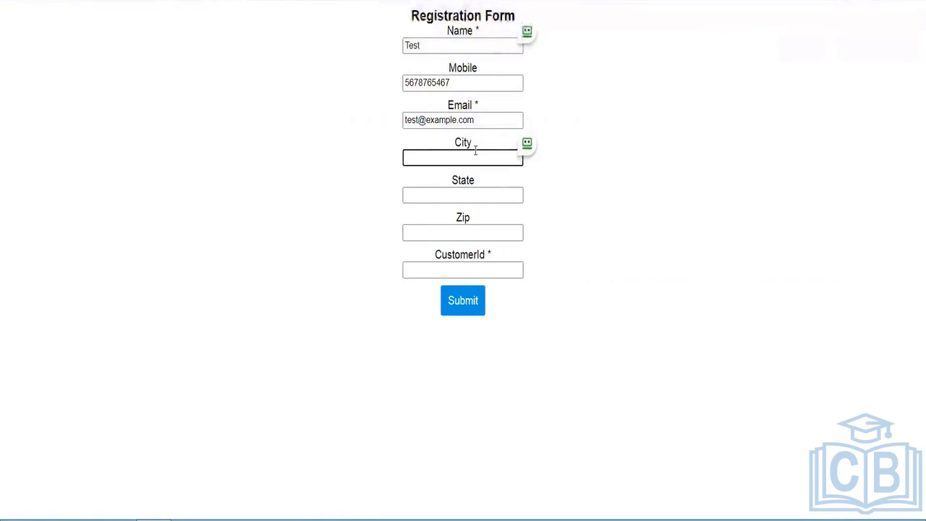
{"action": "type", "text": "Delhi"}
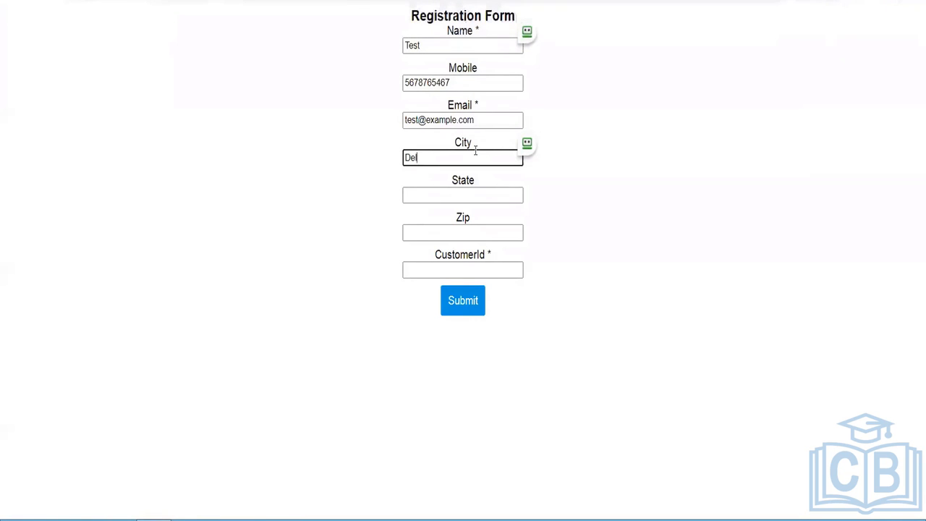
{"action": "left_click", "coordinate": [474, 196]}
{"action": "type", "text": "Delhi"}
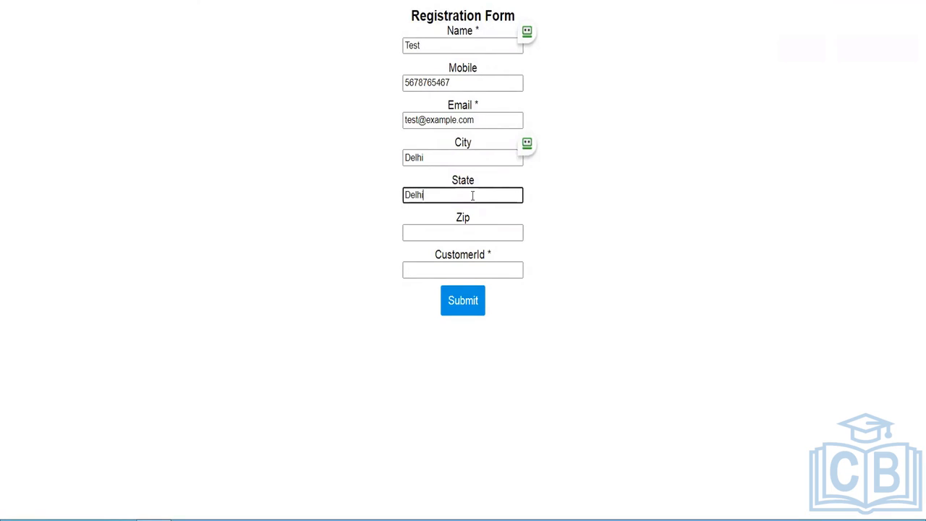
{"action": "left_click", "coordinate": [476, 233]}
{"action": "type", "text": "5001234"}
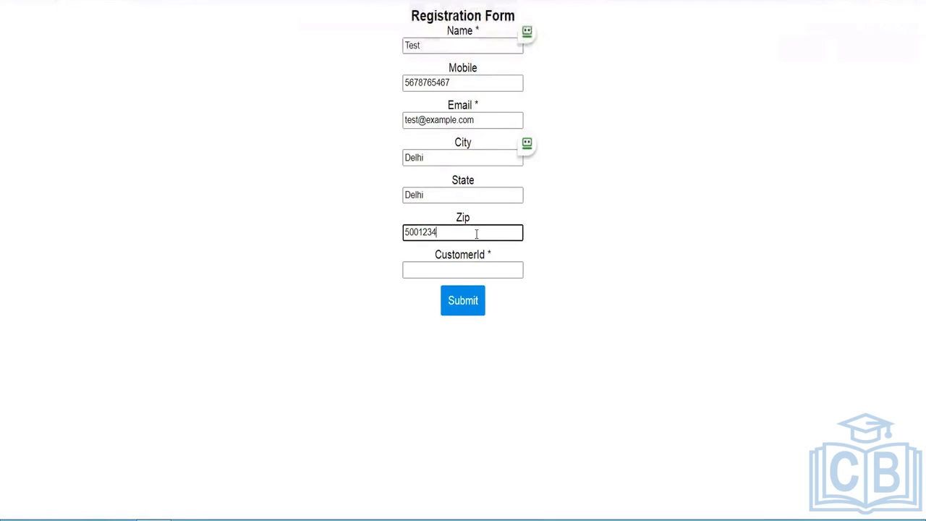
{"action": "left_click", "coordinate": [463, 269]}
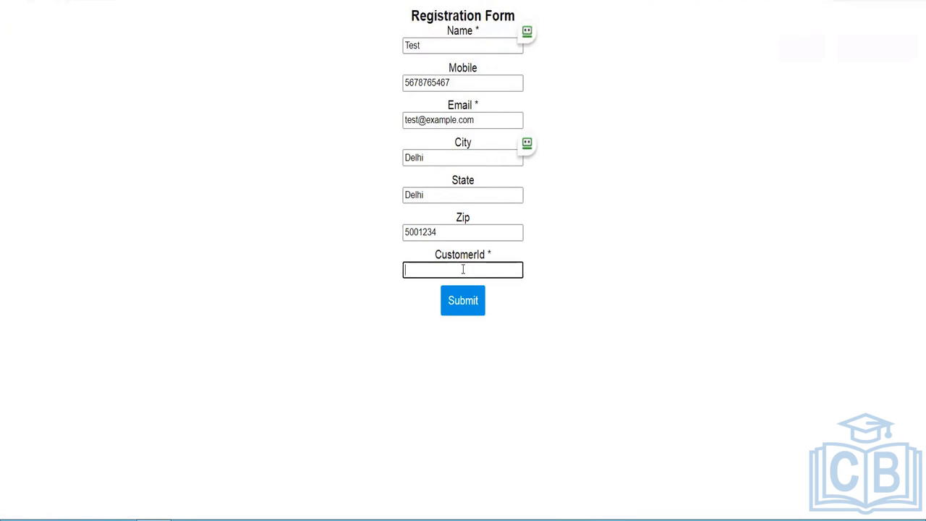
{"action": "type", "text": "Test-001"}
{"action": "left_click", "coordinate": [474, 361]}
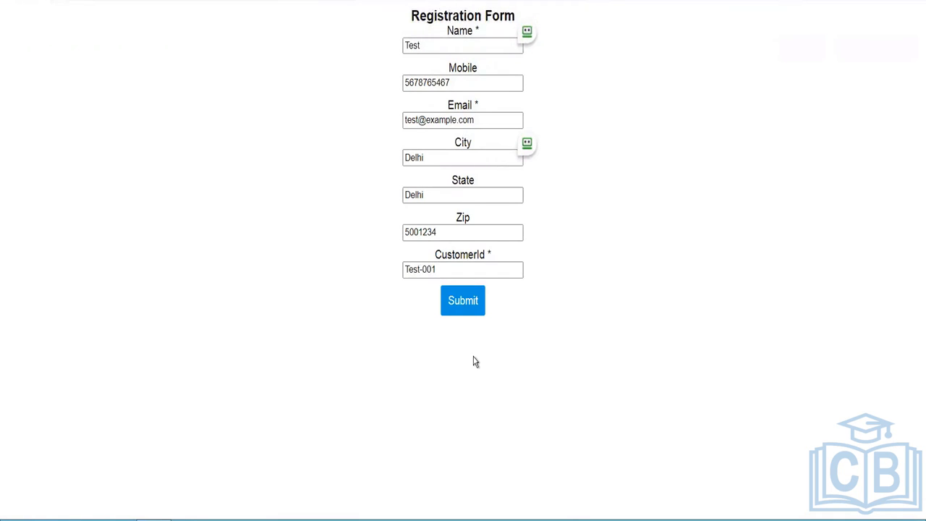
{"action": "left_click", "coordinate": [460, 310]}
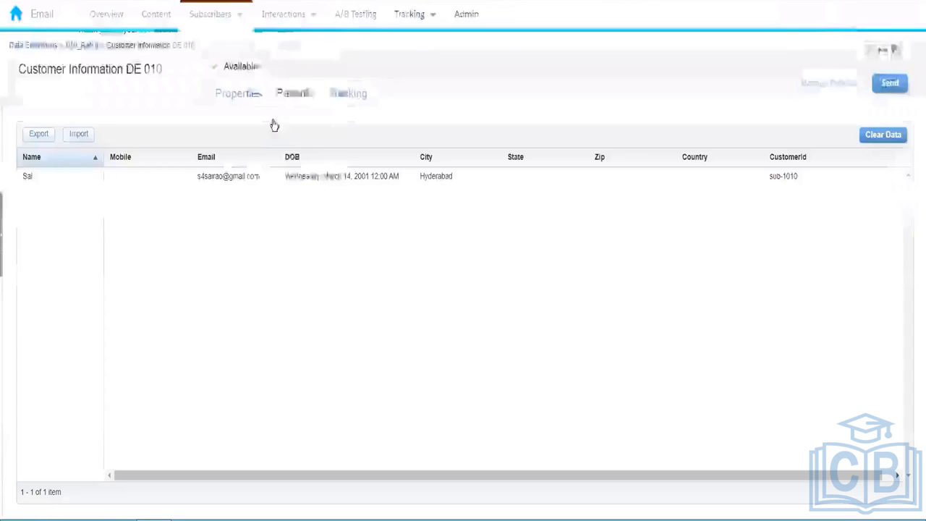
- Reopen the Customer Information DE 010 data extension and view its Records, now 2 entries
{"action": "left_click", "coordinate": [91, 49]}
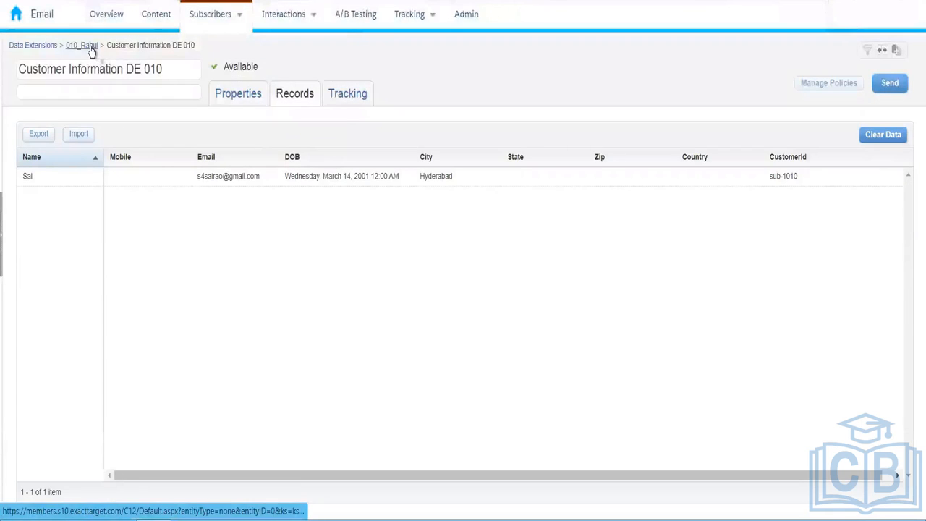
{"action": "left_click_drag", "start_coordinate": [143, 104], "coordinate": [142, 125]}
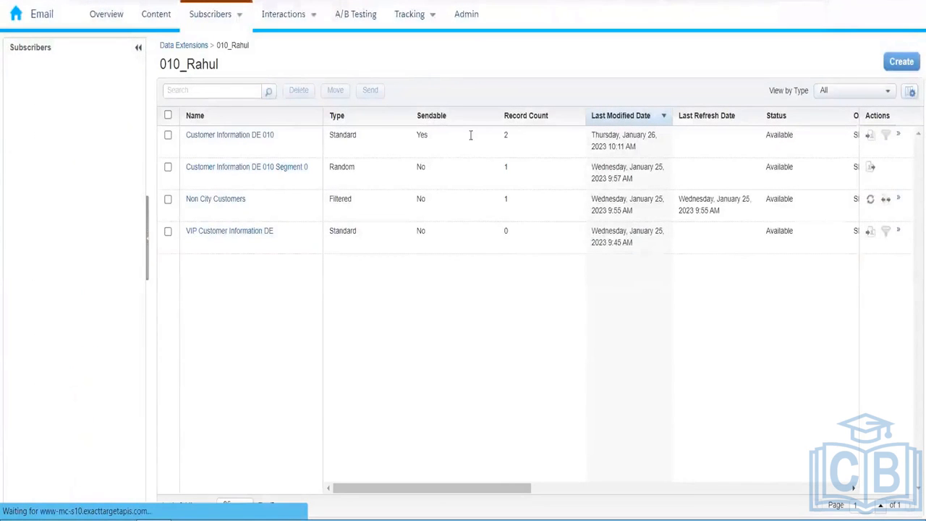
{"action": "left_click", "coordinate": [252, 139]}
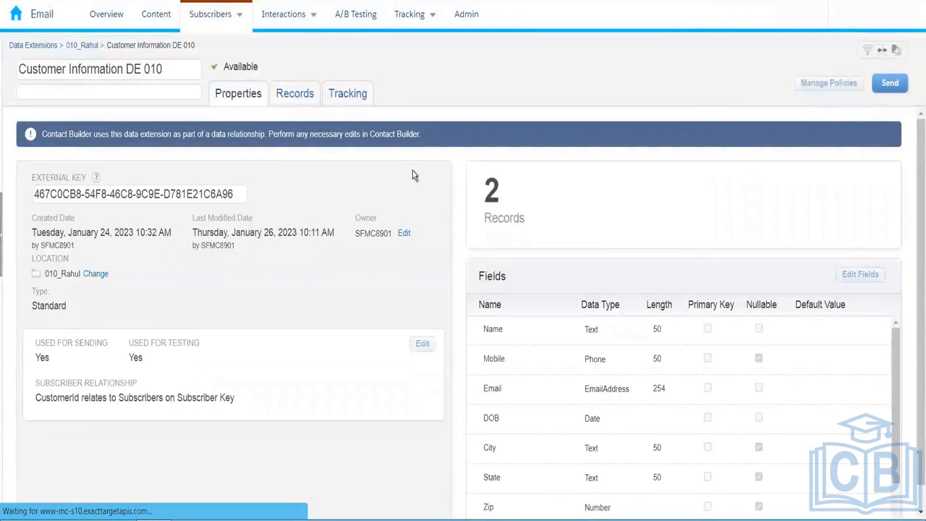
{"action": "left_click", "coordinate": [296, 95]}
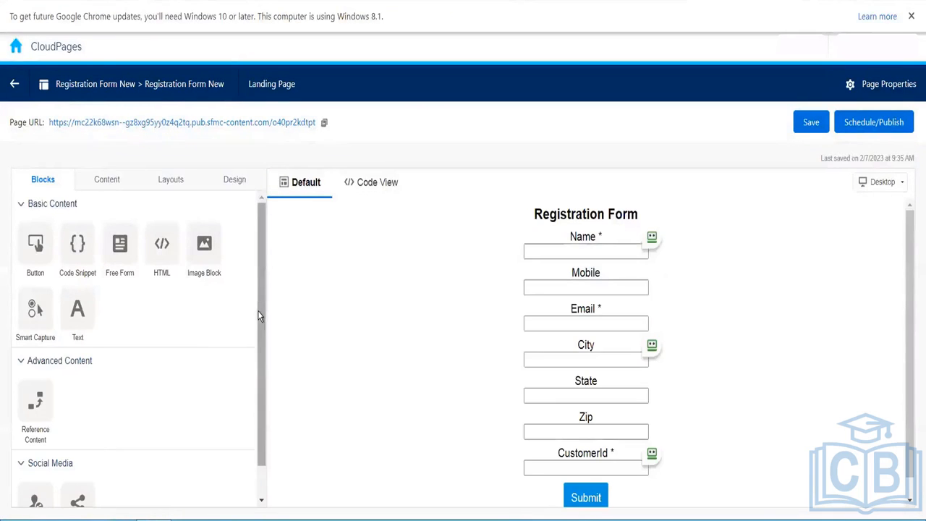
- Leave the page editor for the SFMC Demo 010 collection and show the Add Content options
{"action": "left_click_drag", "start_coordinate": [257, 310], "coordinate": [261, 383]}
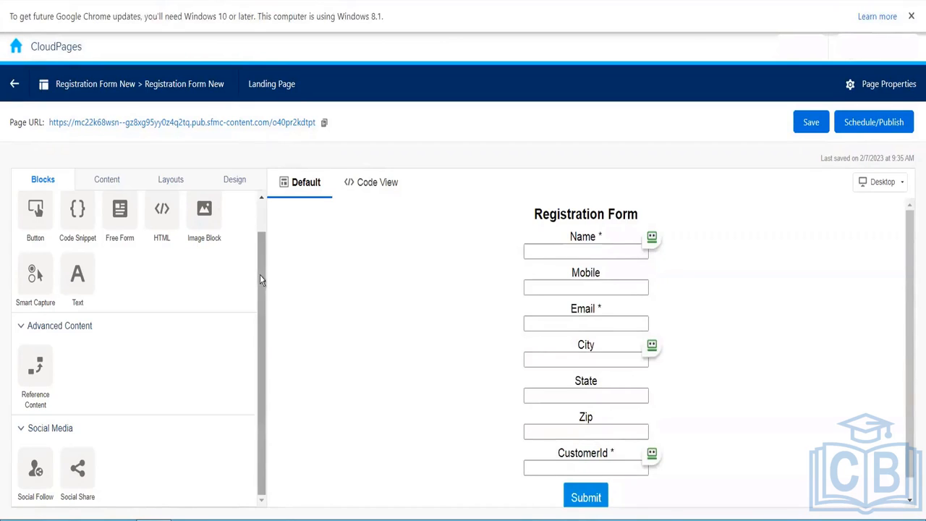
{"action": "scroll", "coordinate": [262, 376], "scroll_direction": "up", "scroll_amount": 1}
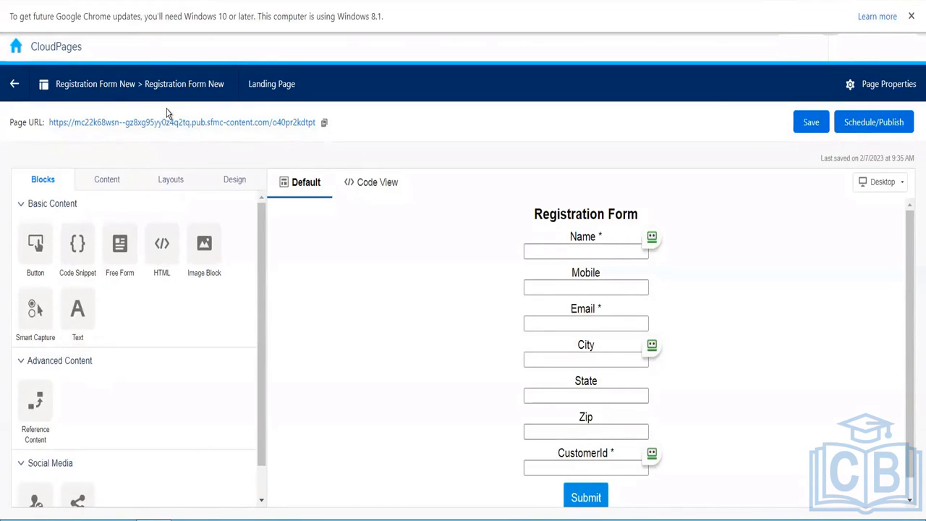
{"action": "left_click", "coordinate": [14, 85]}
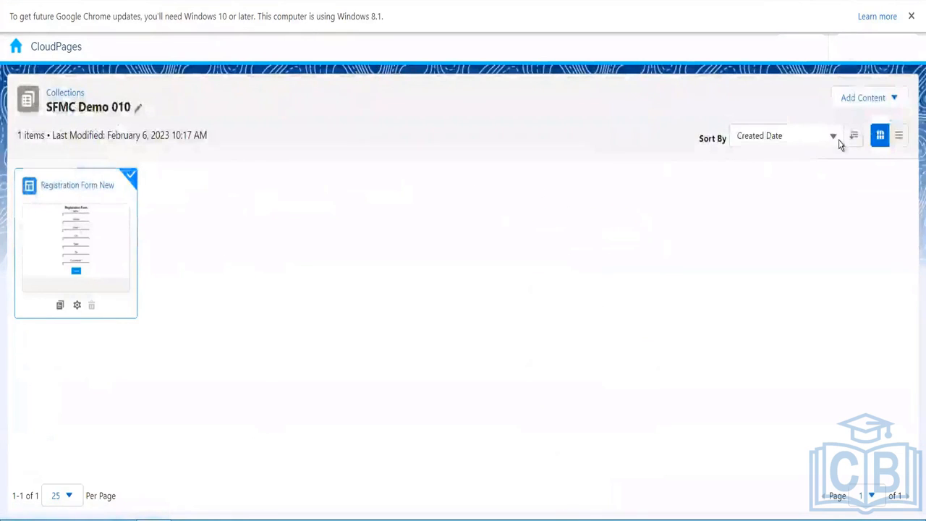
{"action": "left_click", "coordinate": [865, 97]}
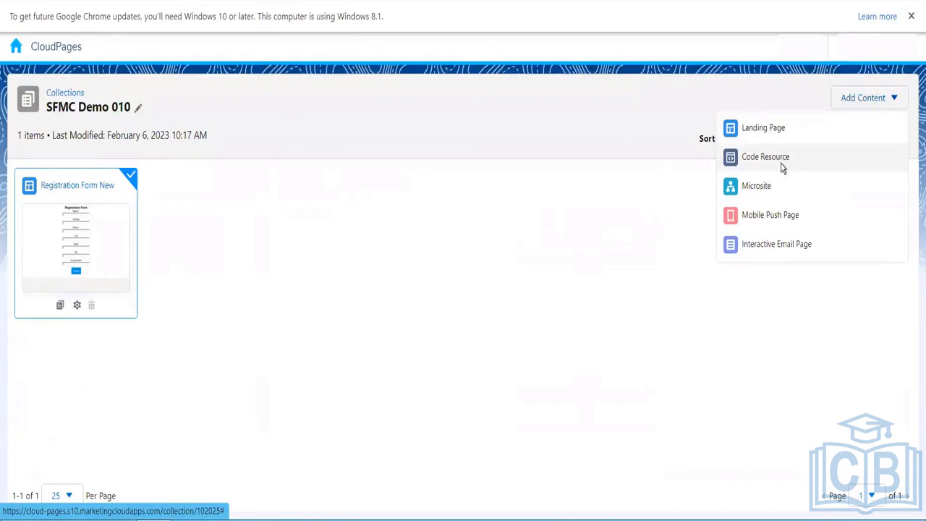
- Start a code resource, replace the default name with 'CSS Styling', and advance to layout selection
{"action": "left_click", "coordinate": [782, 166]}
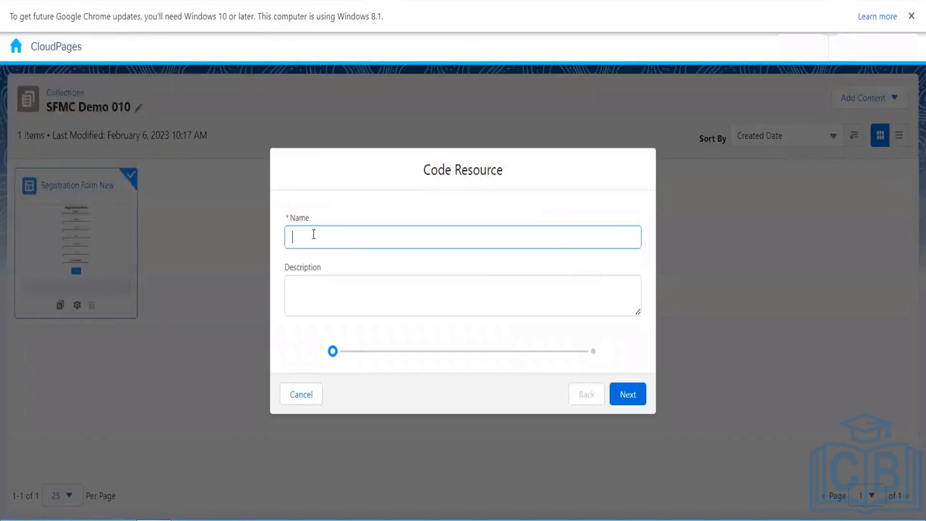
{"action": "type", "text": "DemoCR"}
{"action": "key", "text": "ctrl+a"}
{"action": "type", "text": "CSS S"}
{"action": "left_click", "coordinate": [304, 339]}
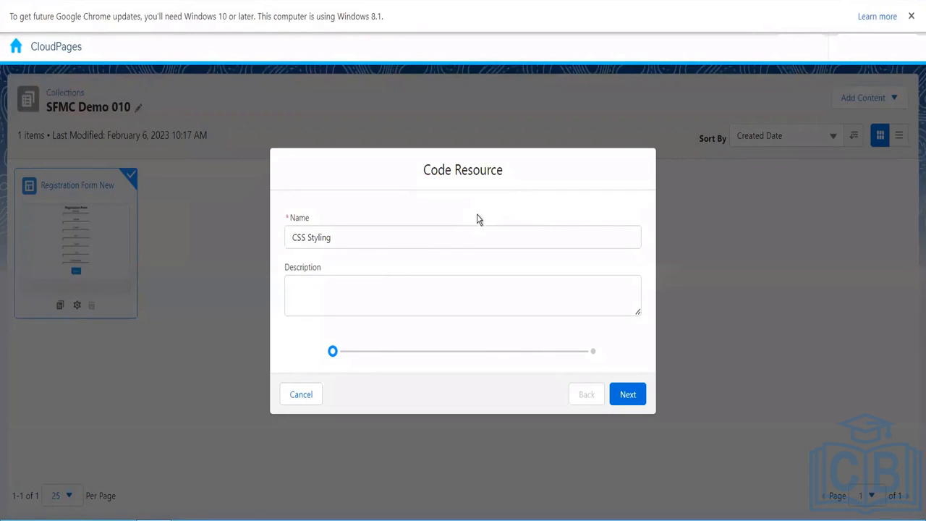
{"action": "left_click", "coordinate": [630, 397]}
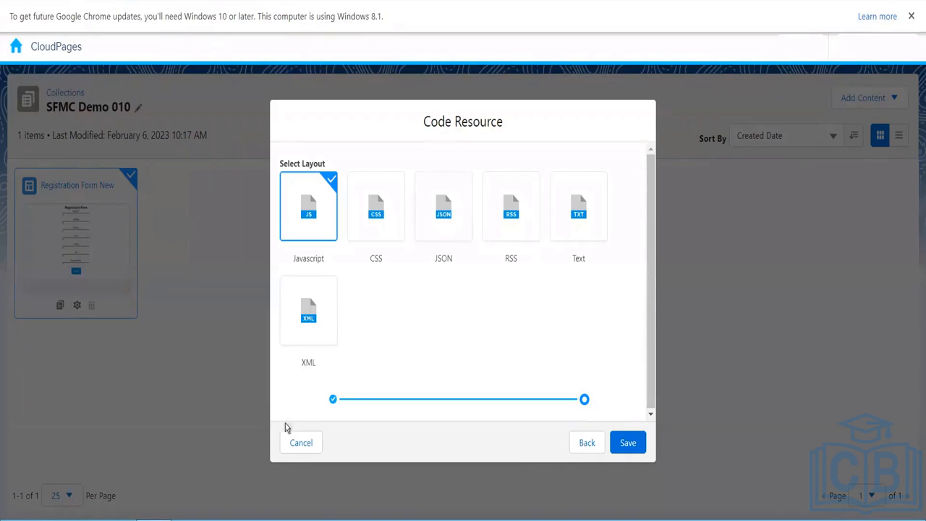
- Cancel the unfinished code resource, leaving only Registration Form New in the collection
{"action": "left_click", "coordinate": [303, 442]}
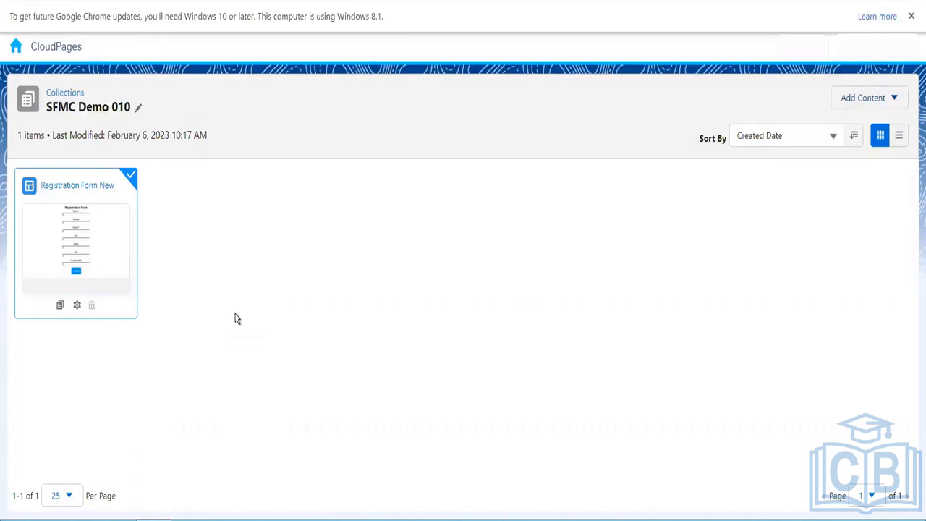
- Create and save a CSS-type code resource named 'CSS Styling' in SFMC Demo 010
{"action": "left_click", "coordinate": [868, 98]}
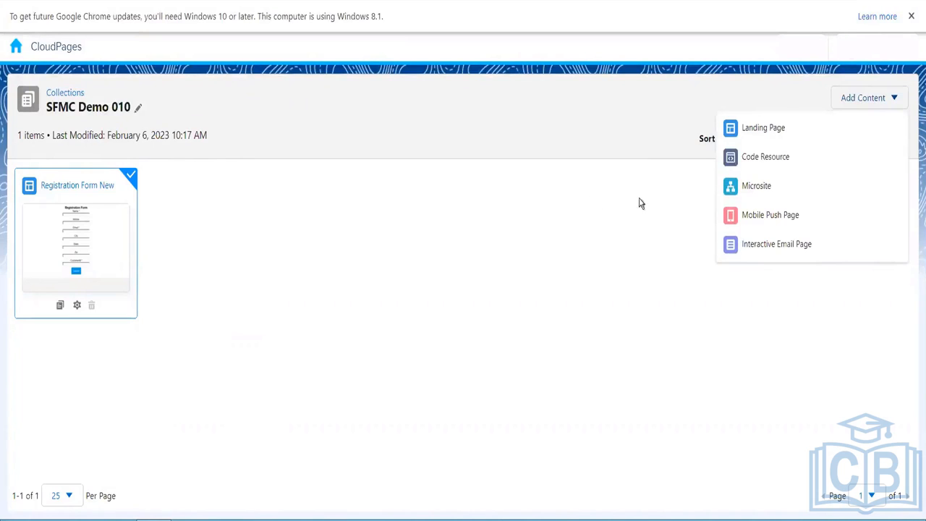
{"action": "left_click", "coordinate": [749, 156]}
{"action": "type", "text": "CSS Sty"}
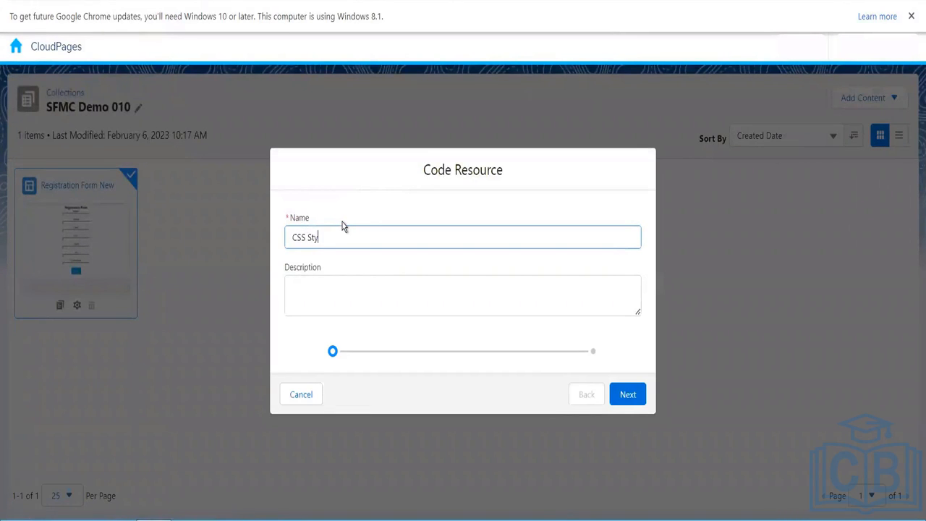
{"action": "type", "text": "ing"}
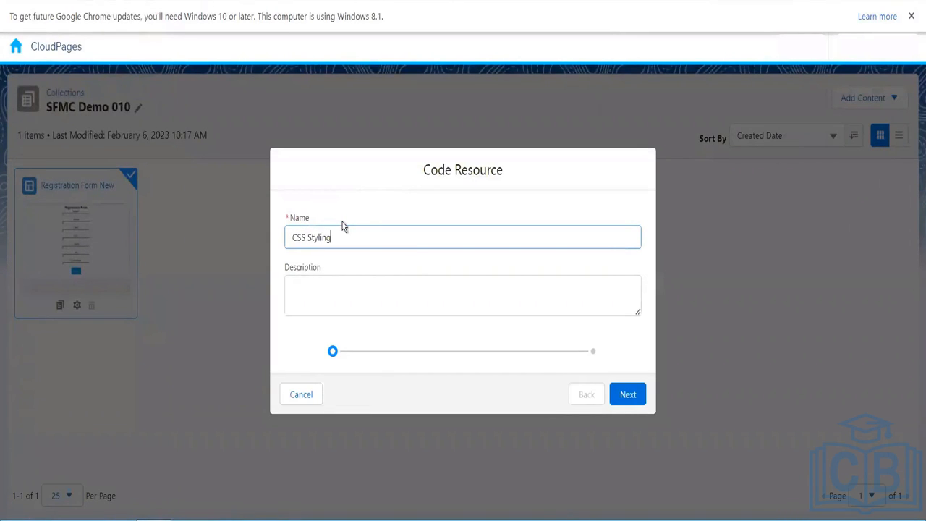
{"action": "left_click", "coordinate": [628, 395]}
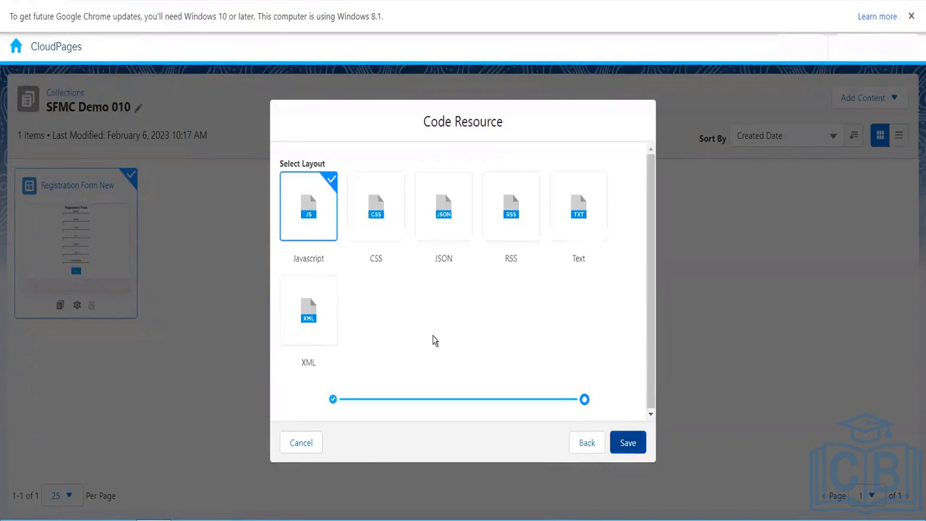
{"action": "left_click", "coordinate": [375, 221]}
{"action": "left_click", "coordinate": [640, 444]}
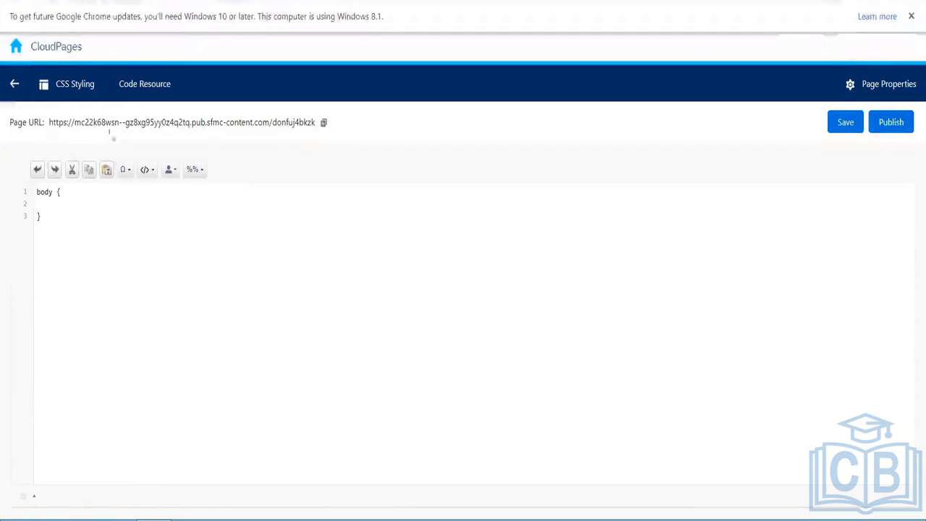
{"action": "left_click", "coordinate": [15, 90]}
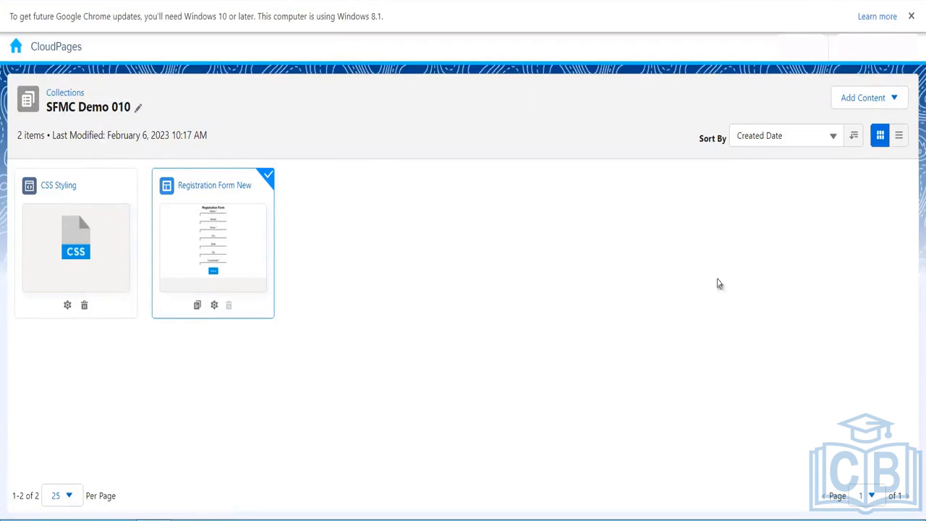
- Choose Microsite from the Add Content menu to open the new microsite dialog
{"action": "left_click", "coordinate": [864, 98]}
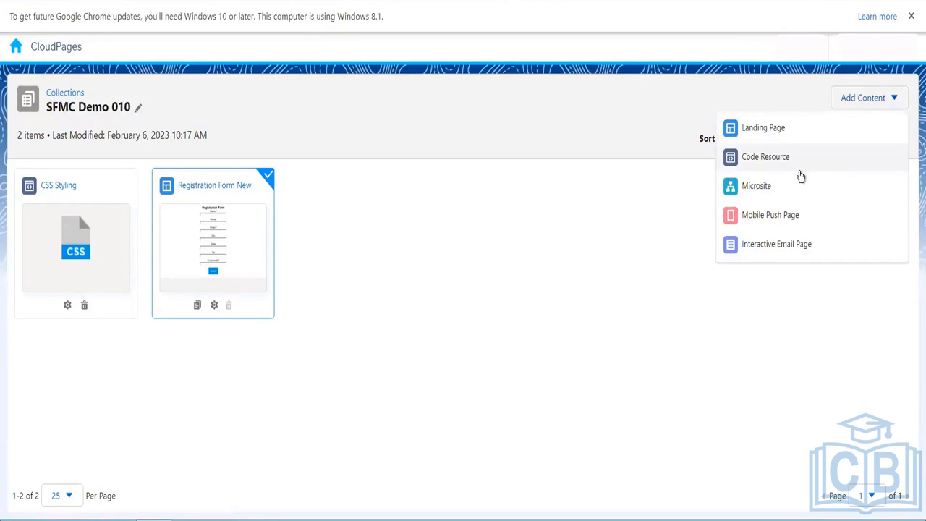
{"action": "left_click", "coordinate": [757, 186]}
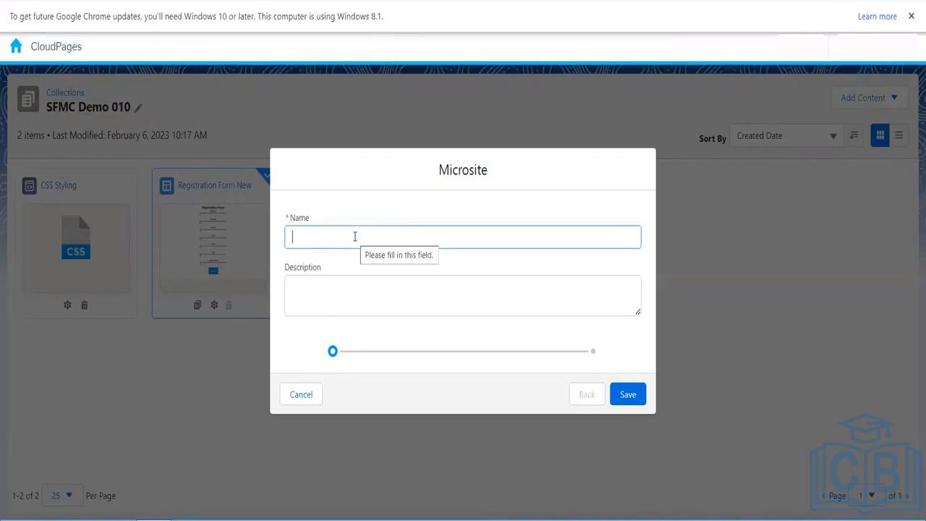
- Save the microsite as 'My Test Microsite' and add a blank-layout 'Home Page' to it
{"action": "type", "text": "My Te"}
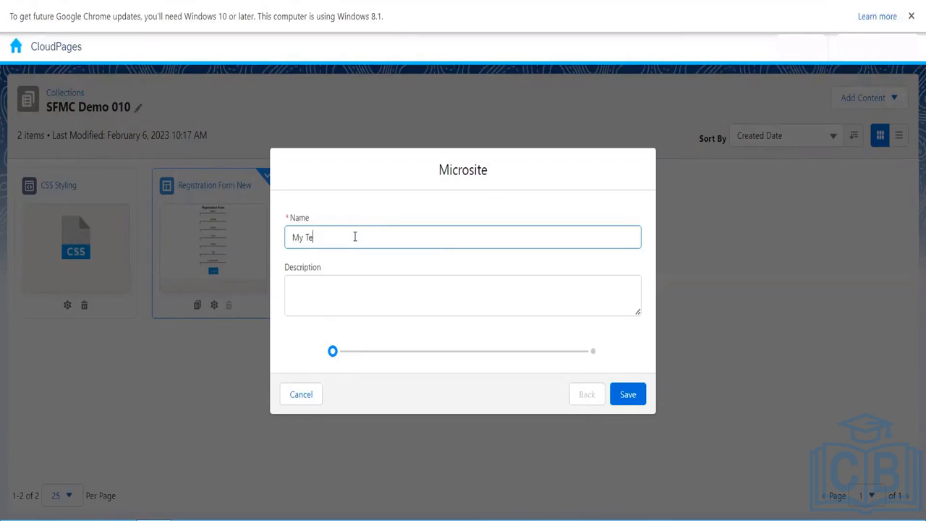
{"action": "type", "text": "st Microsite"}
{"action": "left_click", "coordinate": [626, 398]}
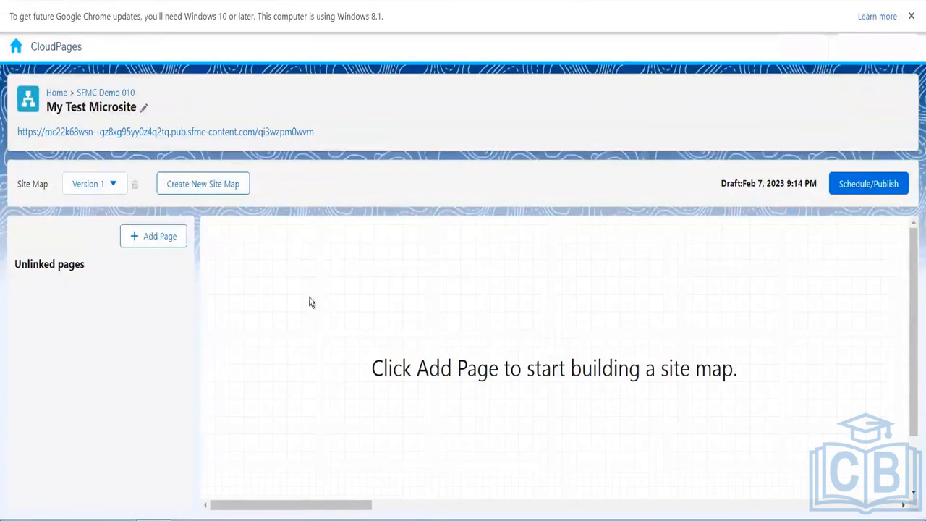
{"action": "left_click", "coordinate": [172, 247]}
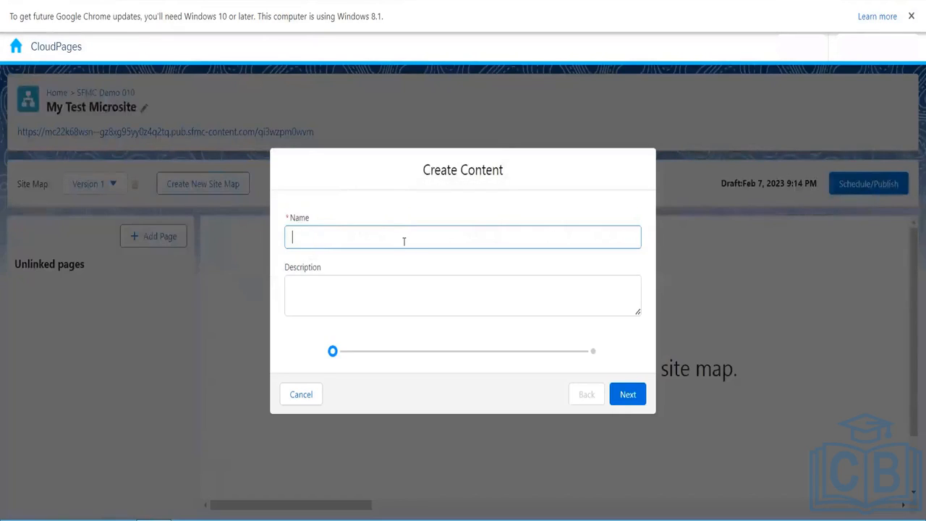
{"action": "type", "text": "Home Page"}
{"action": "left_click", "coordinate": [626, 400]}
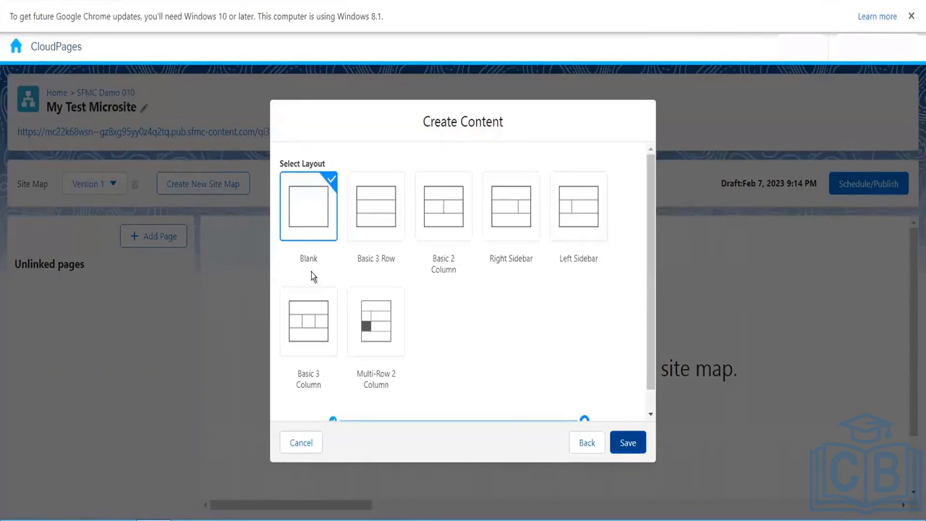
{"action": "left_click", "coordinate": [621, 444]}
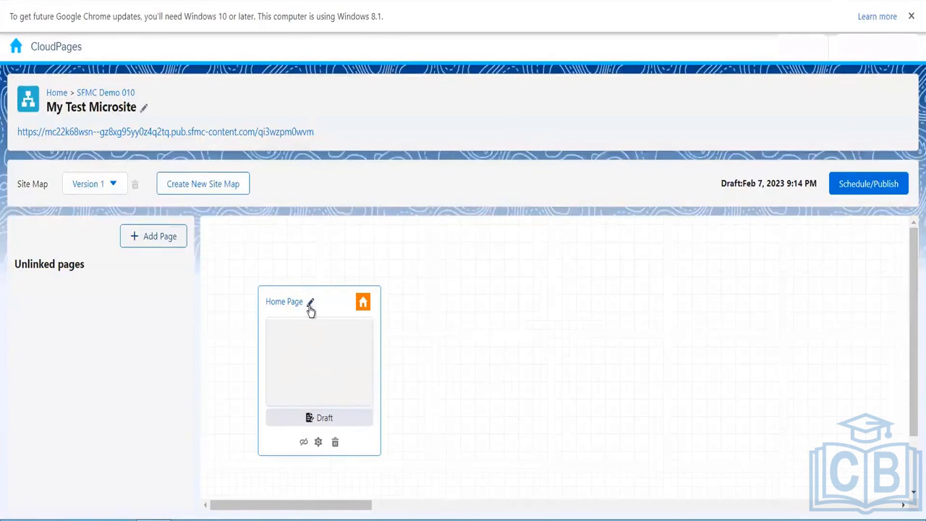
{"action": "left_click", "coordinate": [311, 305]}
{"action": "left_click", "coordinate": [584, 331]}
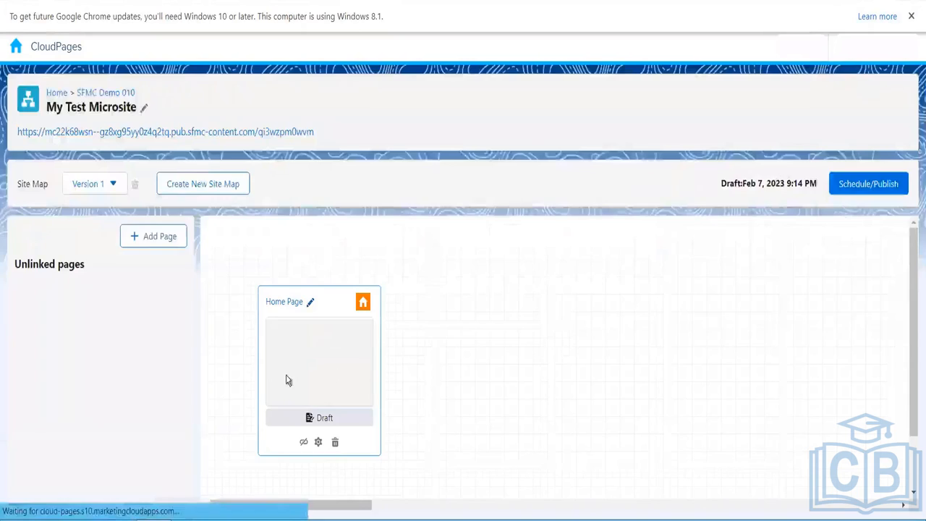
{"action": "left_click", "coordinate": [287, 380]}
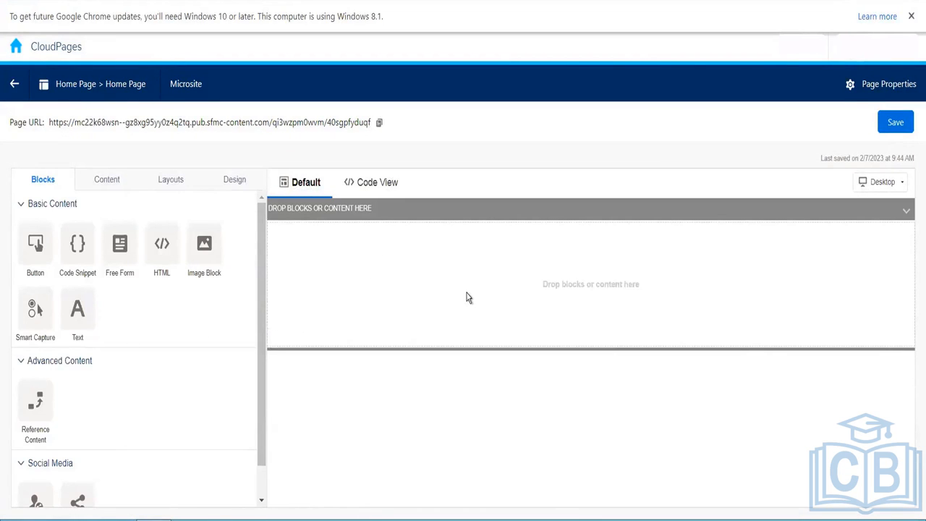
{"action": "left_click", "coordinate": [373, 183]}
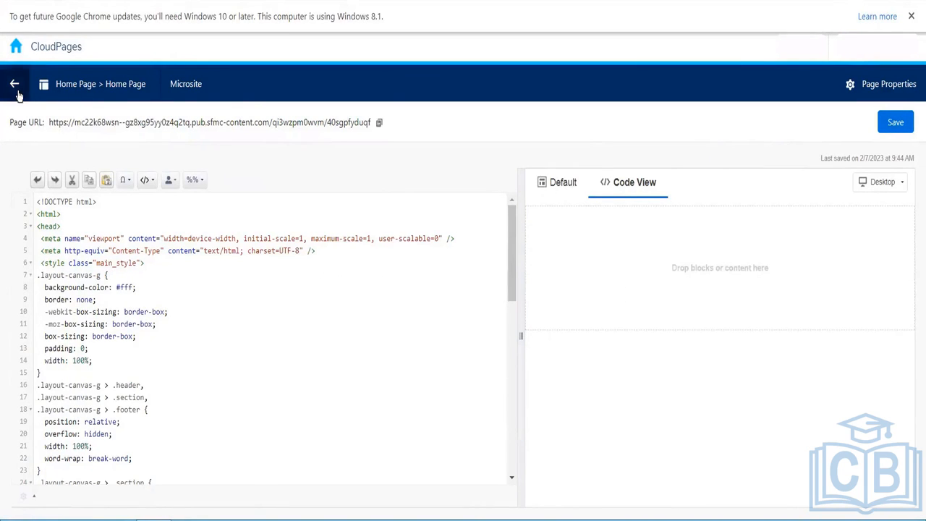
{"action": "left_click", "coordinate": [16, 87]}
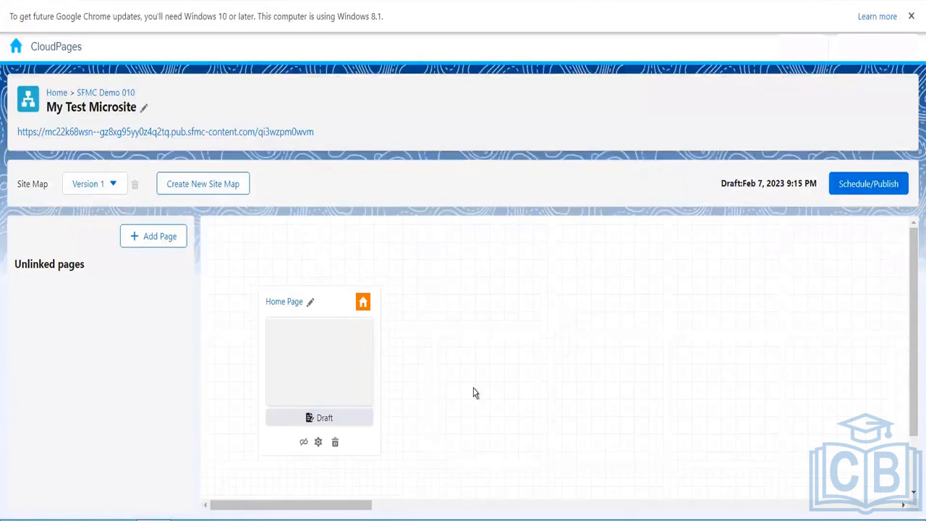
- Add a page named 'Contact Us Page' with the Blank layout to the site map
{"action": "left_click", "coordinate": [151, 241]}
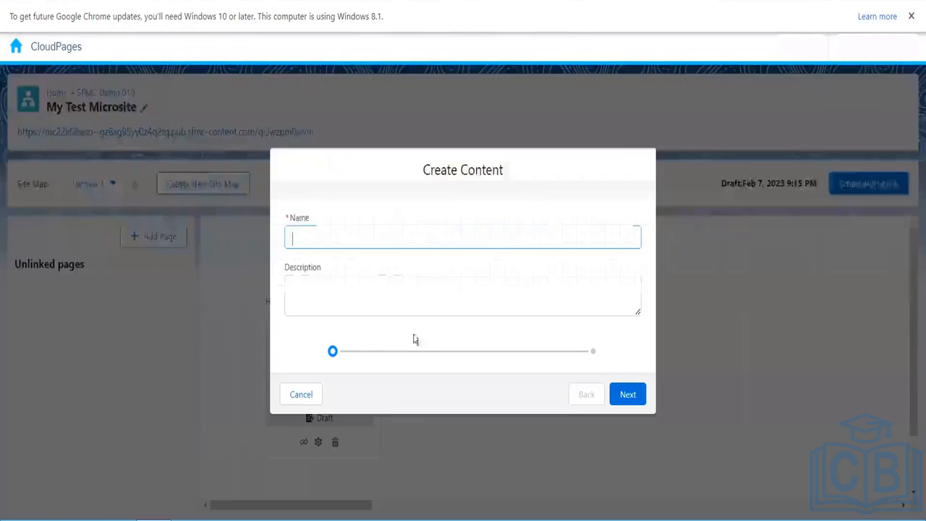
{"action": "type", "text": "Con"}
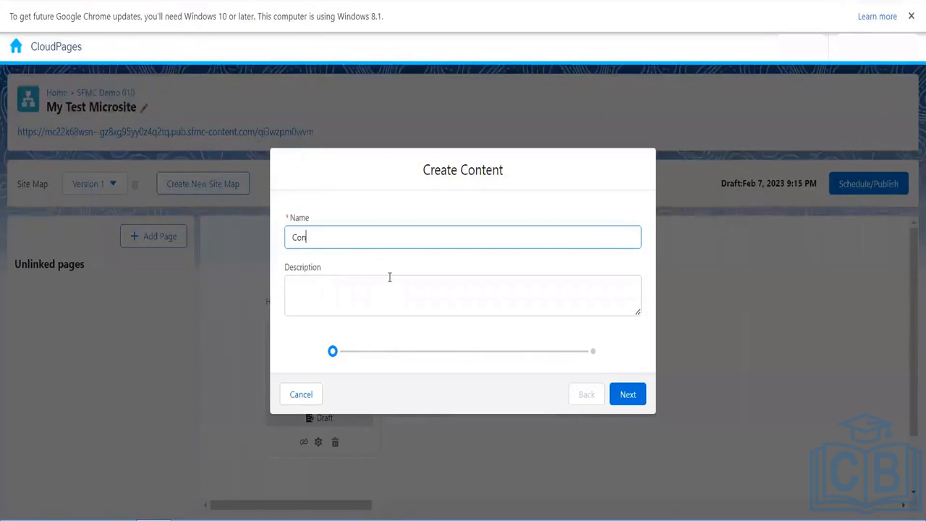
{"action": "type", "text": "tact Us Page"}
{"action": "left_click", "coordinate": [627, 395]}
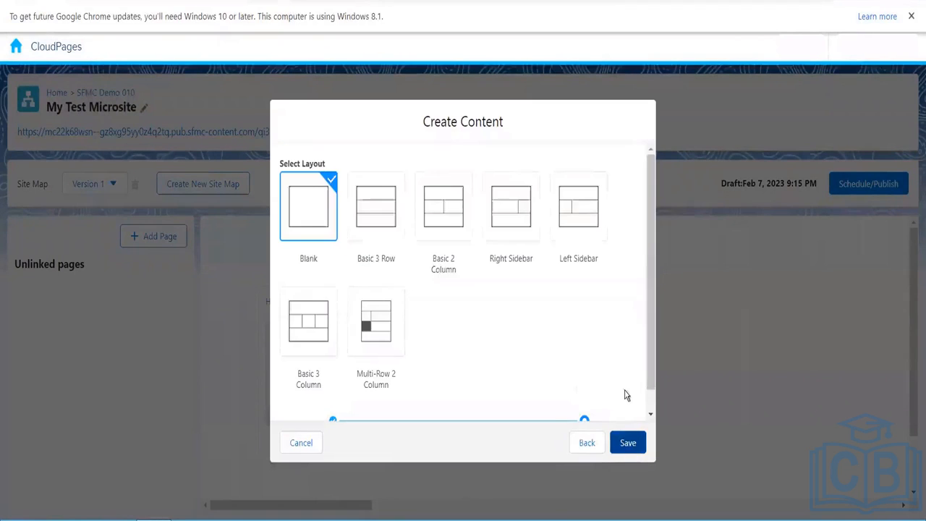
{"action": "left_click", "coordinate": [627, 442]}
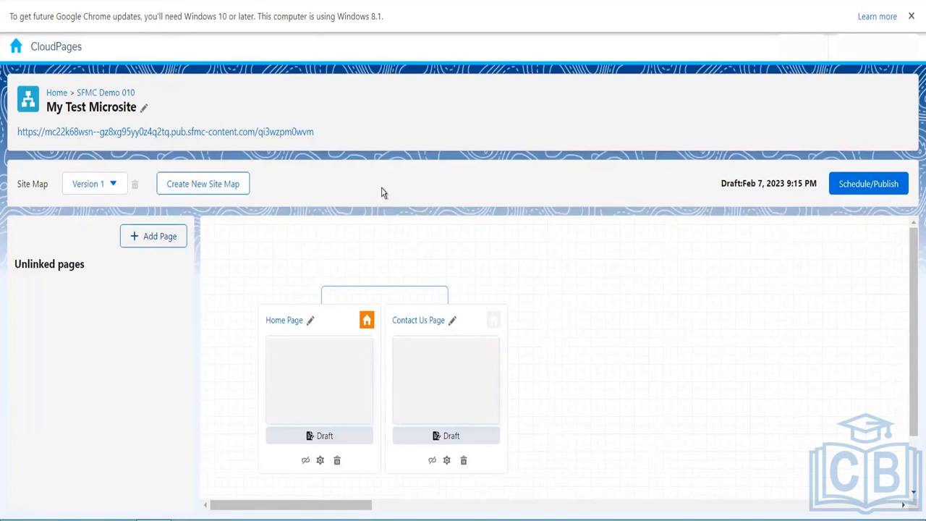
- Open Registration Form New in the editor and remove a stray <style line typed after <head>
{"action": "left_click", "coordinate": [102, 93]}
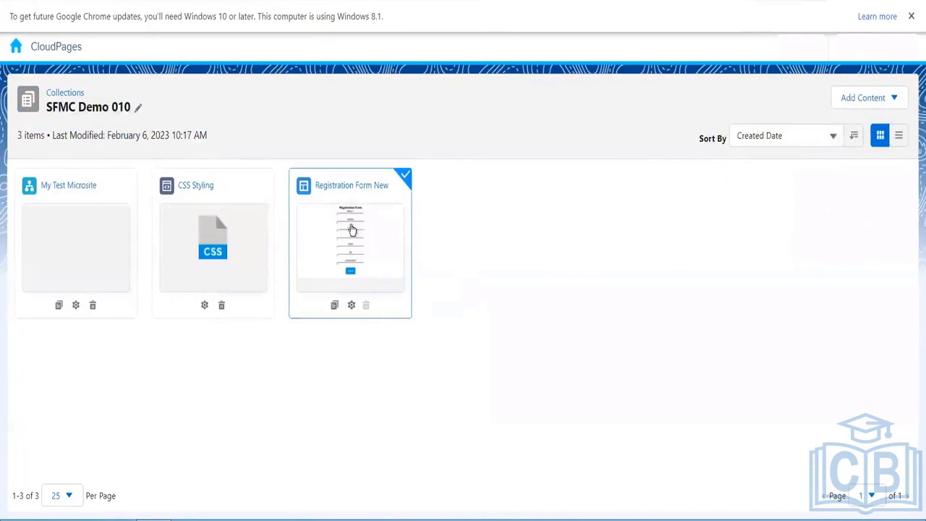
{"action": "left_click", "coordinate": [363, 241]}
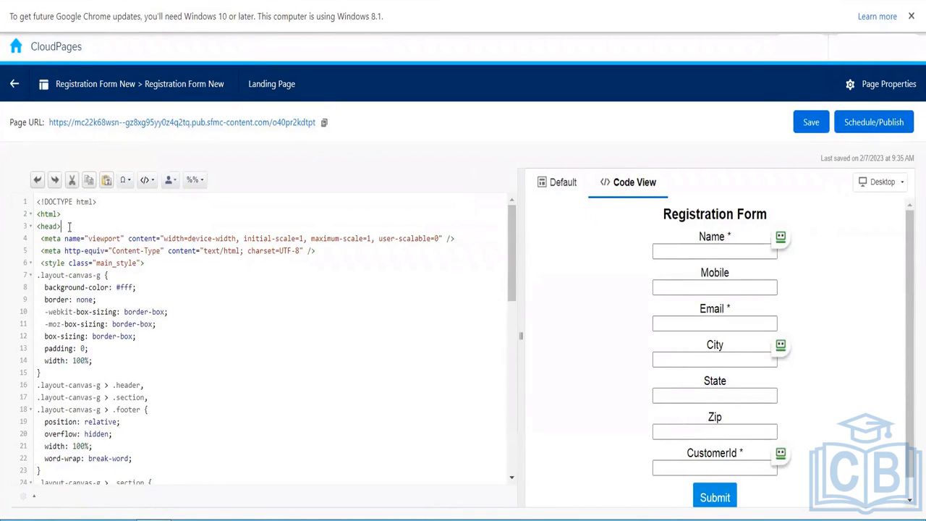
{"action": "key", "text": "Return"}
{"action": "key", "text": "Return"}
{"action": "type", "text": "<"}
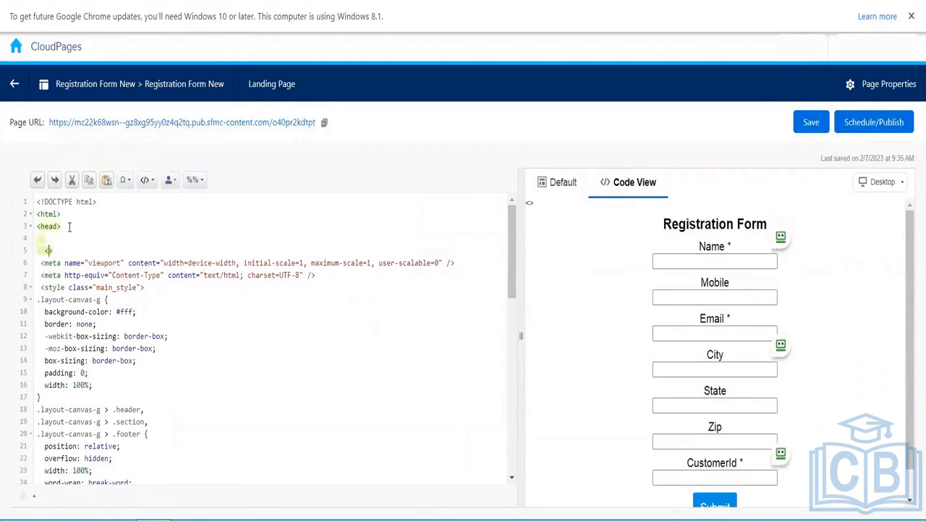
{"action": "type", "text": "style>"}
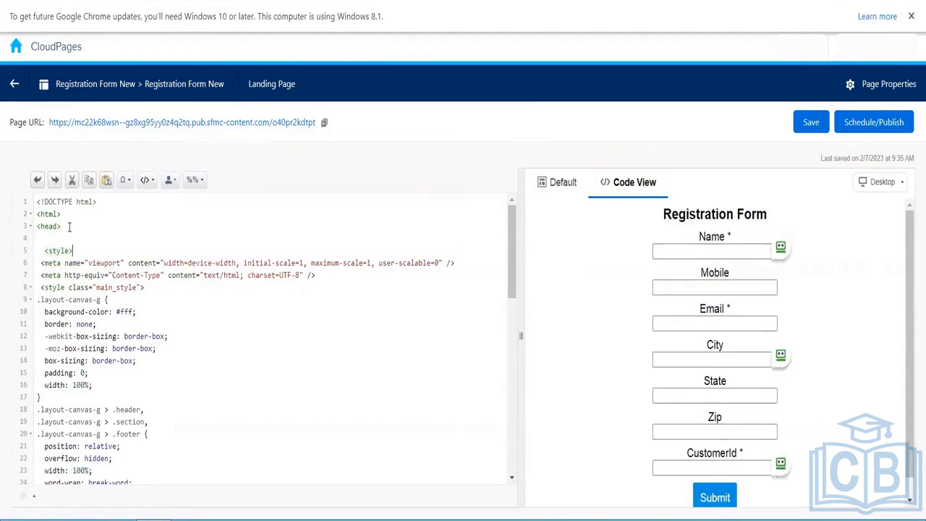
{"action": "left_click_drag", "start_coordinate": [35, 250], "coordinate": [27, 255]}
{"action": "key", "text": "BackSpace"}
{"action": "key", "text": "BackSpace"}
{"action": "key", "text": "BackSpace"}
{"action": "key", "text": "BackSpace"}
{"action": "key", "text": "BackSpace"}
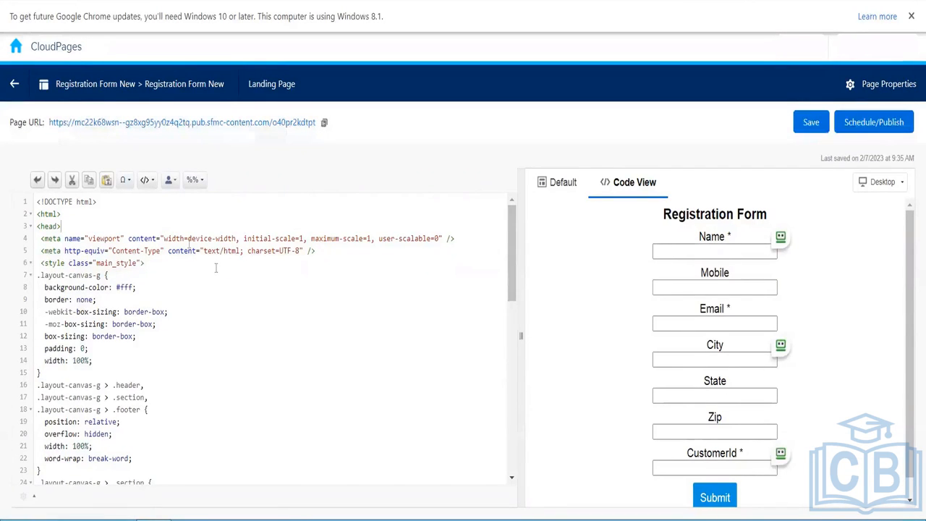
- Insert <link rel="stylesheet" href=""> below the <head> tag and save the page
{"action": "left_click", "coordinate": [104, 228]}
{"action": "key", "text": "Return"}
{"action": "key", "text": "Return"}
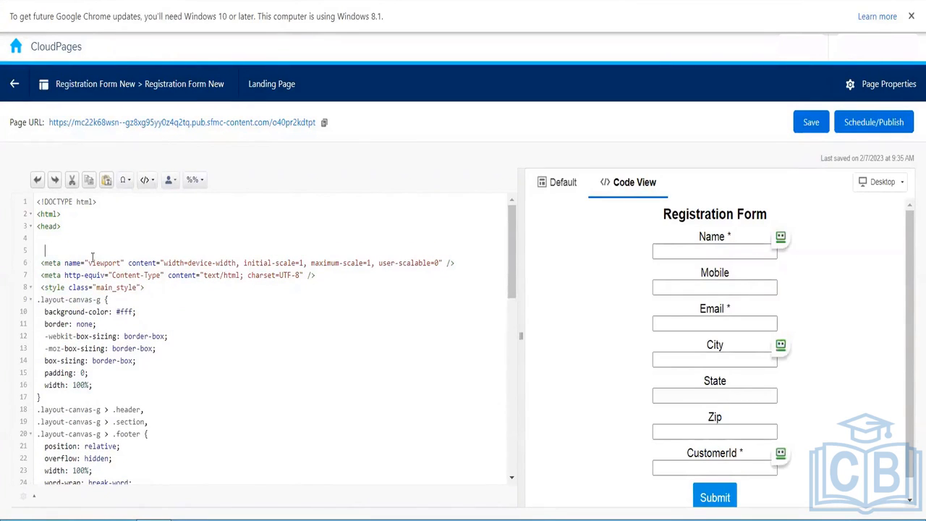
{"action": "type", "text": "<>"}
{"action": "key", "text": "Right"}
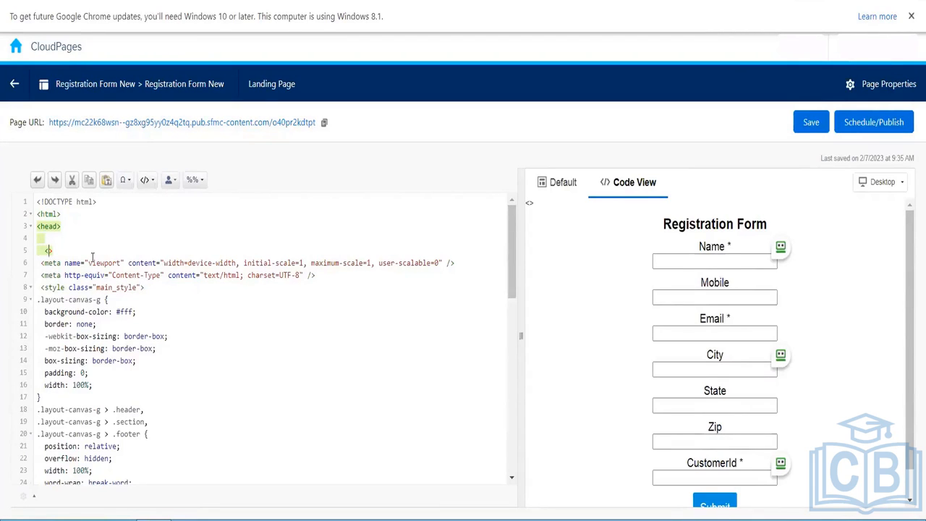
{"action": "type", "text": "link "}
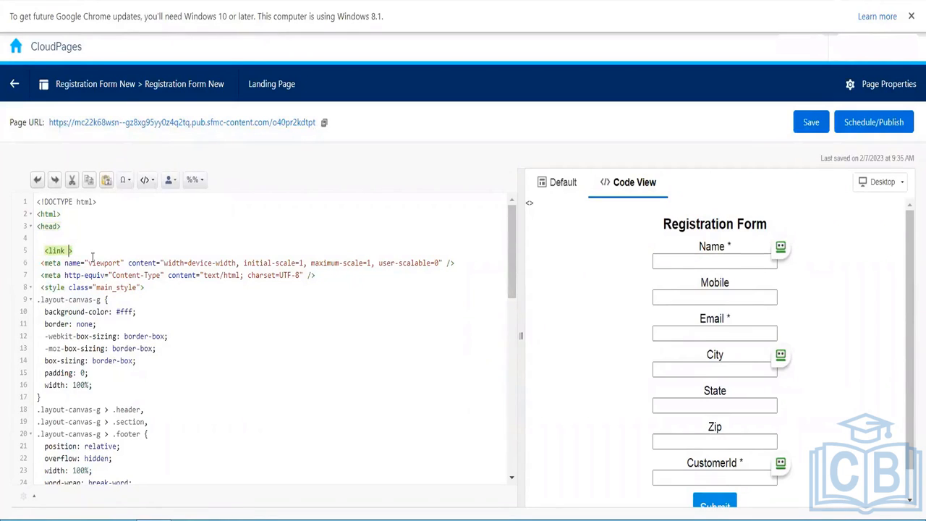
{"action": "type", "text": "rel"}
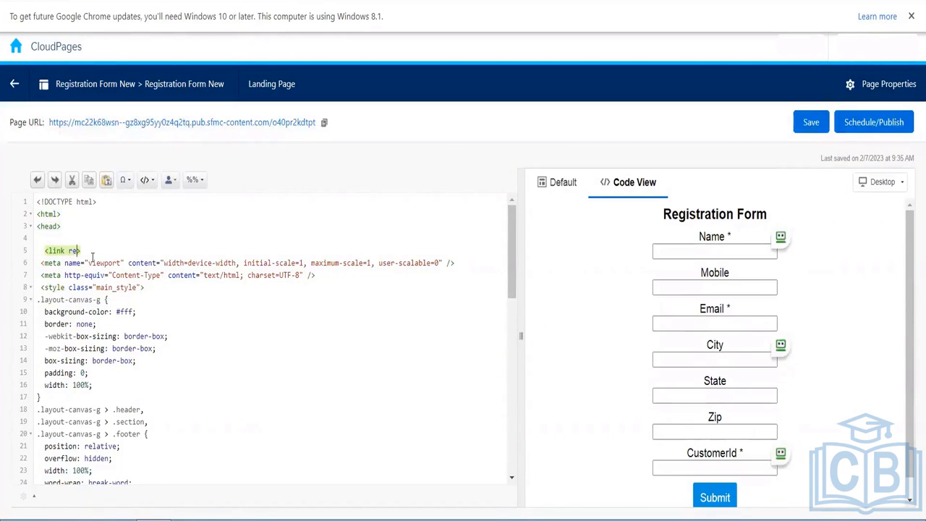
{"action": "type", "text": "=\"stylesheet"}
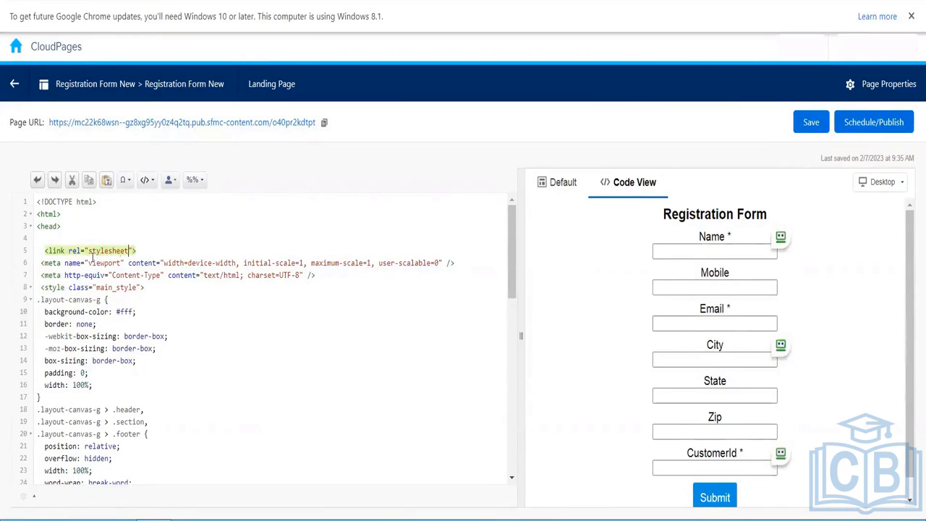
{"action": "type", "text": "\" href="}
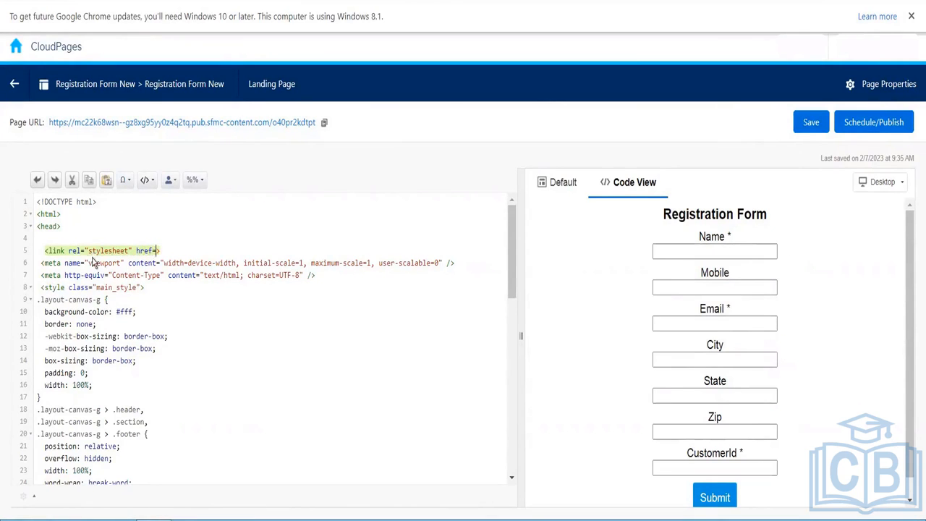
{"action": "type", "text": "\""}
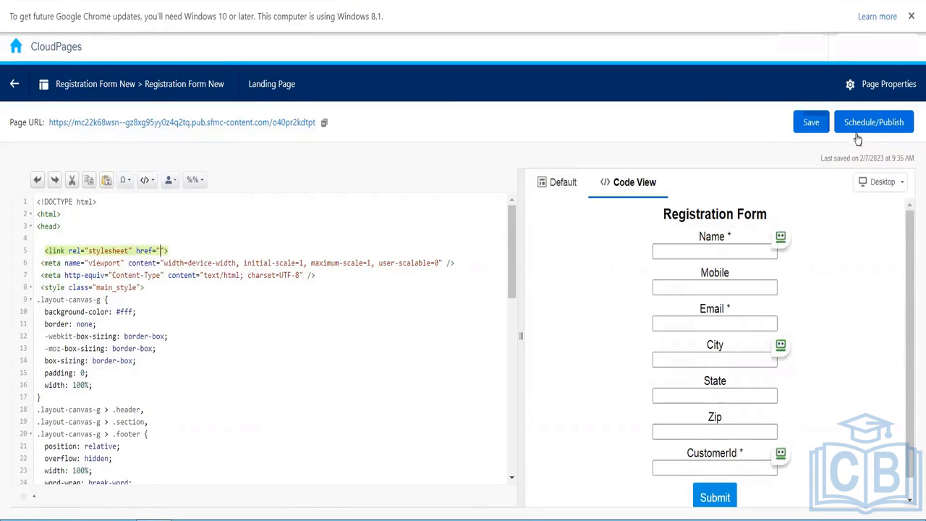
{"action": "left_click", "coordinate": [818, 130]}
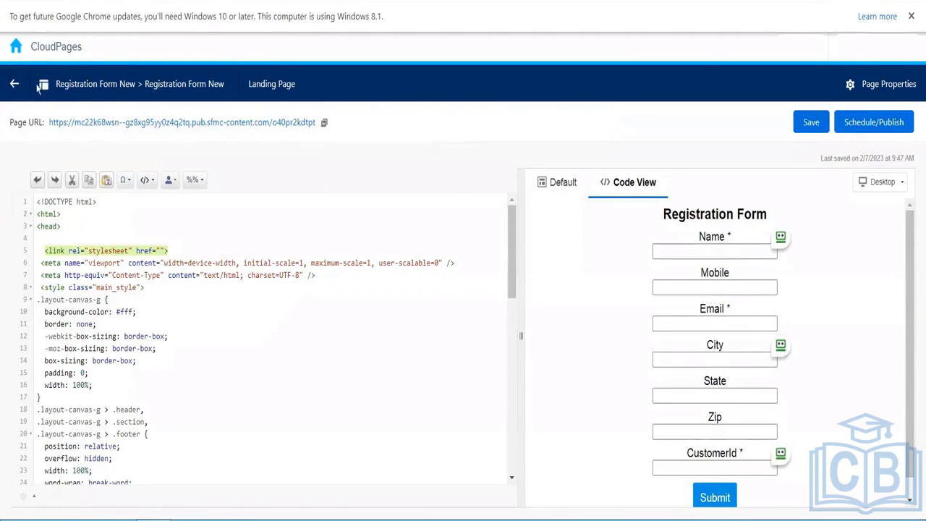
- Copy the CSS Styling resource's page URL, then reopen the Registration Form New landing page
{"action": "left_click", "coordinate": [16, 86]}
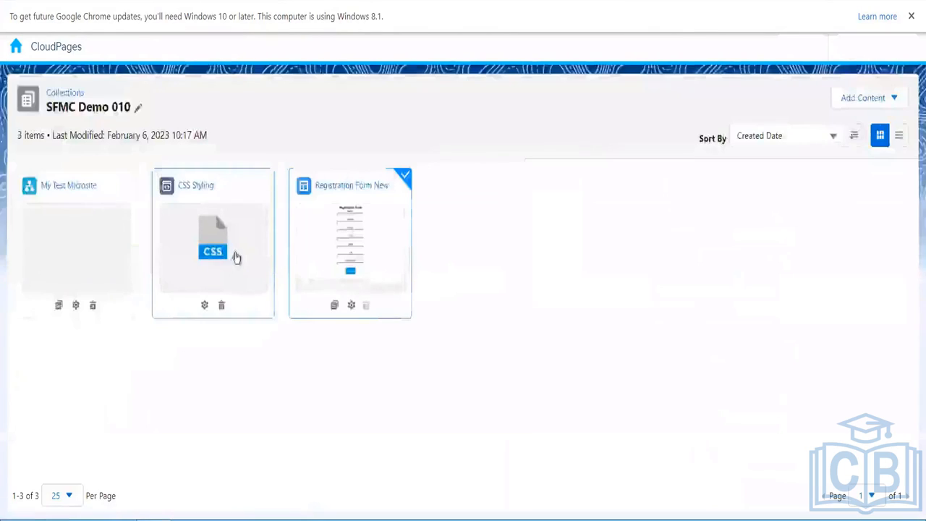
{"action": "left_click", "coordinate": [233, 245]}
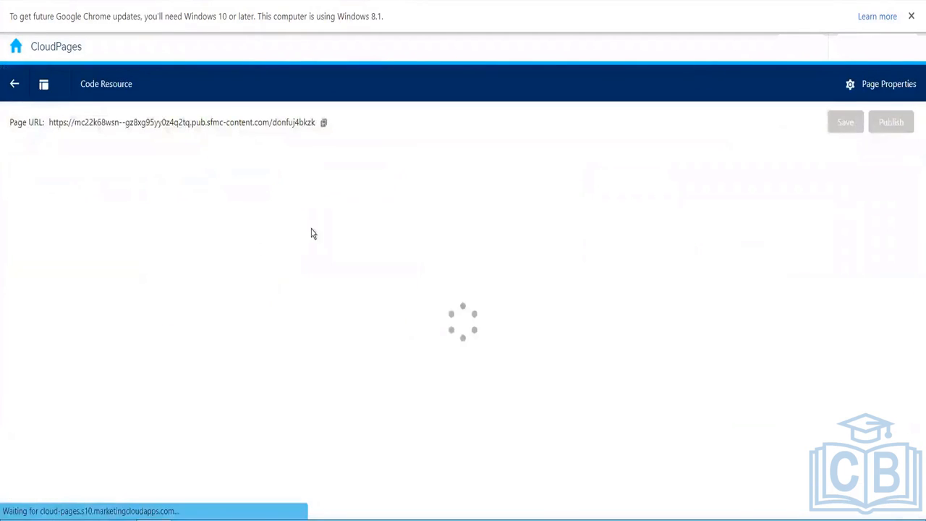
{"action": "left_click", "coordinate": [324, 122]}
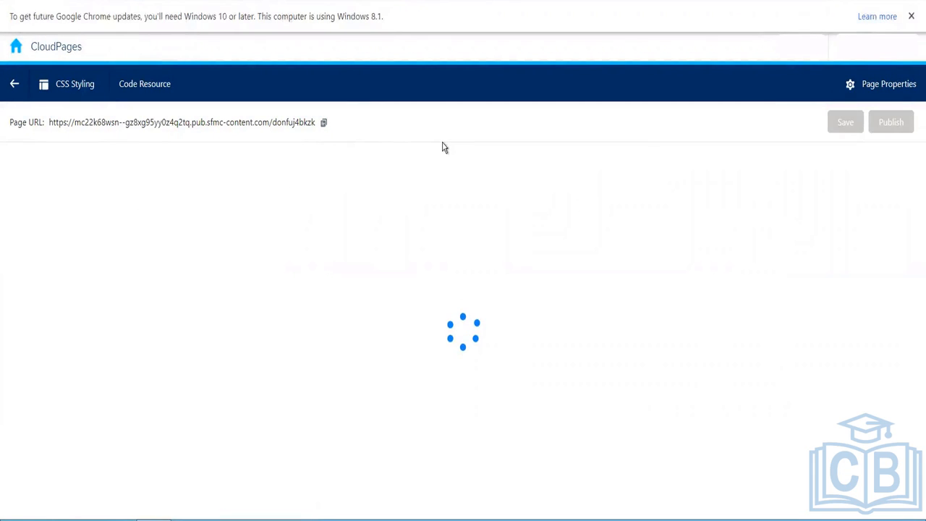
{"action": "left_click", "coordinate": [323, 123]}
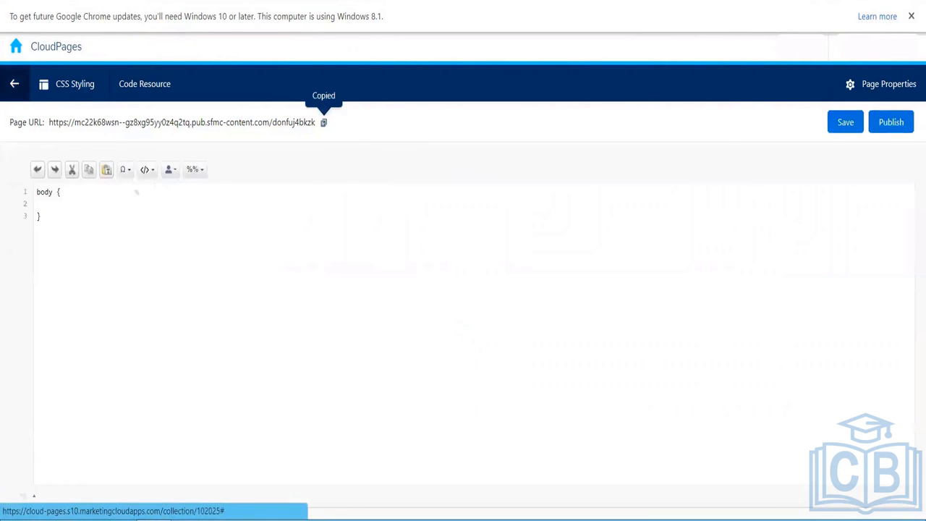
{"action": "left_click", "coordinate": [16, 84]}
{"action": "left_click", "coordinate": [377, 240]}
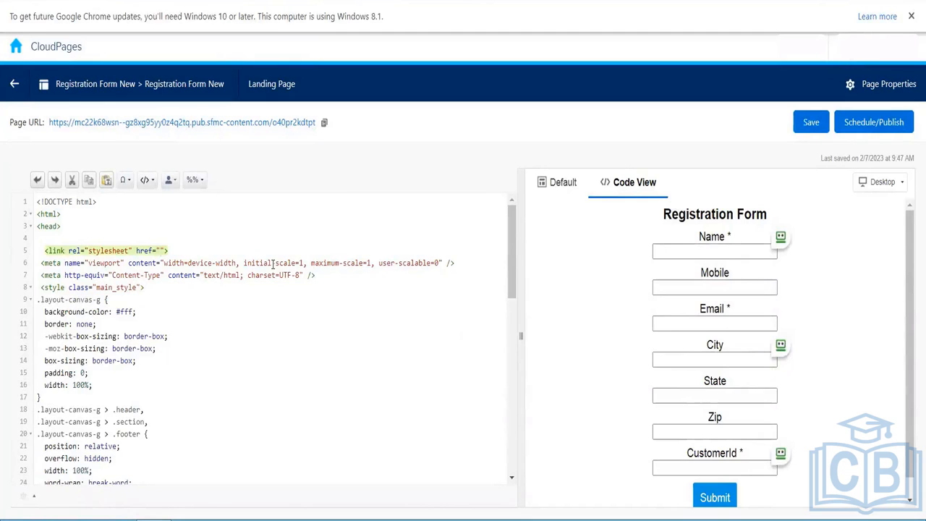
- Paste the CSS Styling URL into href on line 5 and delete the blank line 4 above it
{"action": "key", "text": "ctrl+v"}
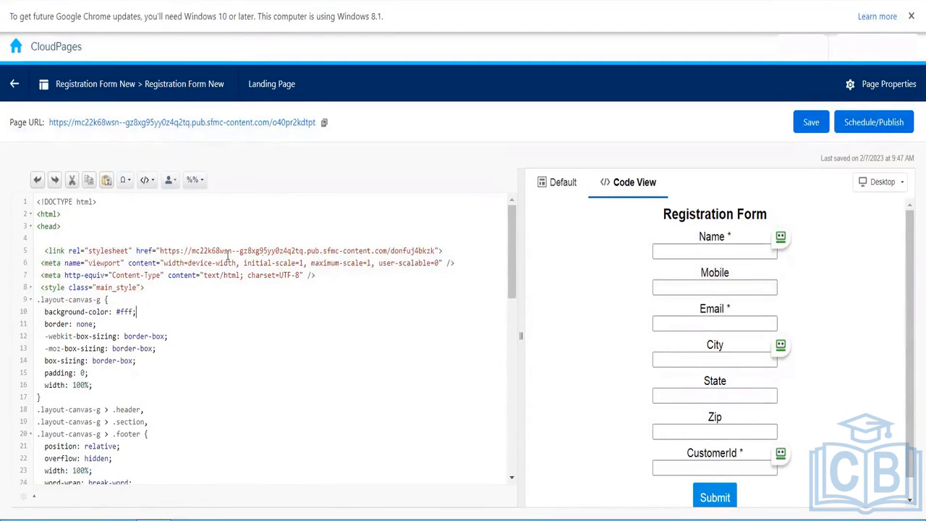
{"action": "left_click_drag", "start_coordinate": [449, 250], "coordinate": [34, 253]}
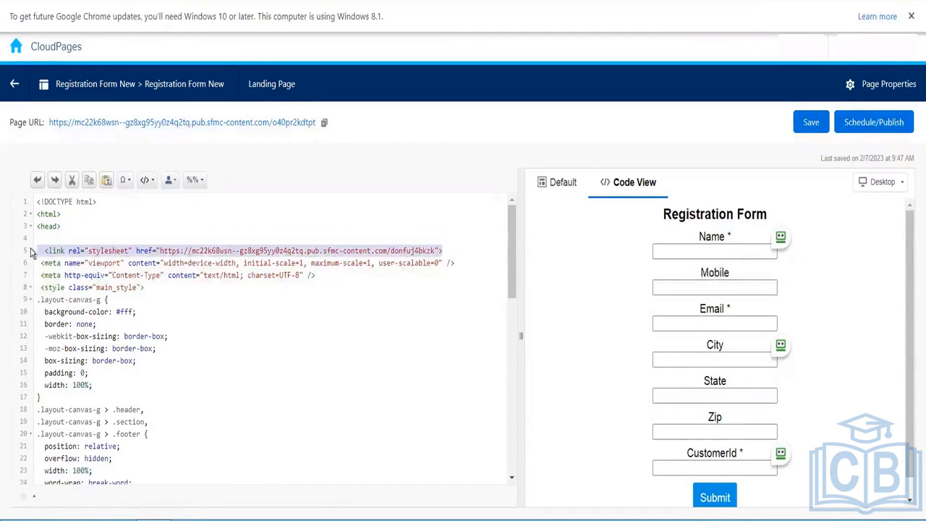
{"action": "left_click", "coordinate": [459, 244]}
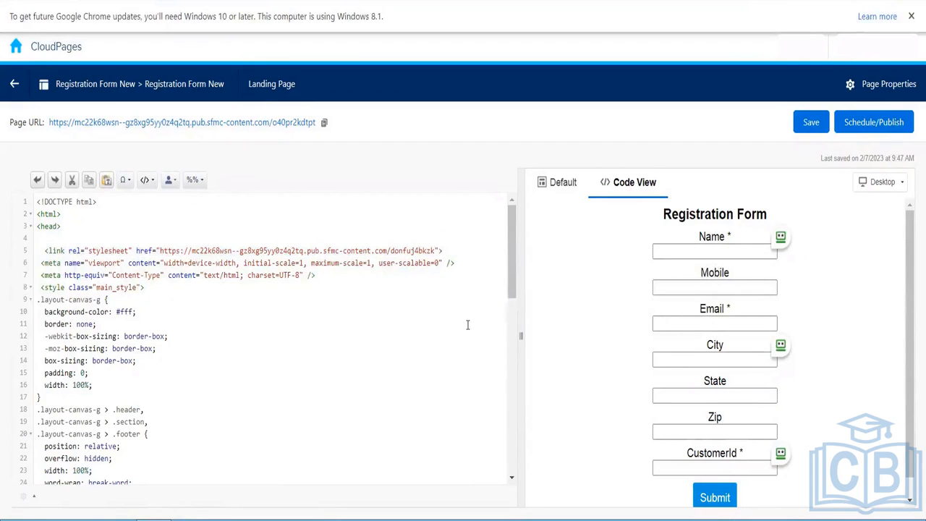
{"action": "key", "text": "BackSpace"}
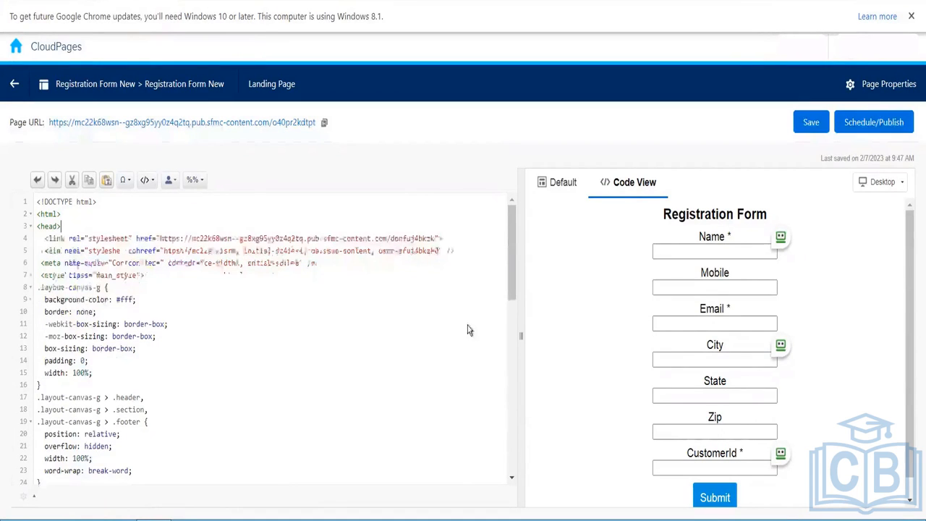
{"action": "left_click", "coordinate": [461, 251]}
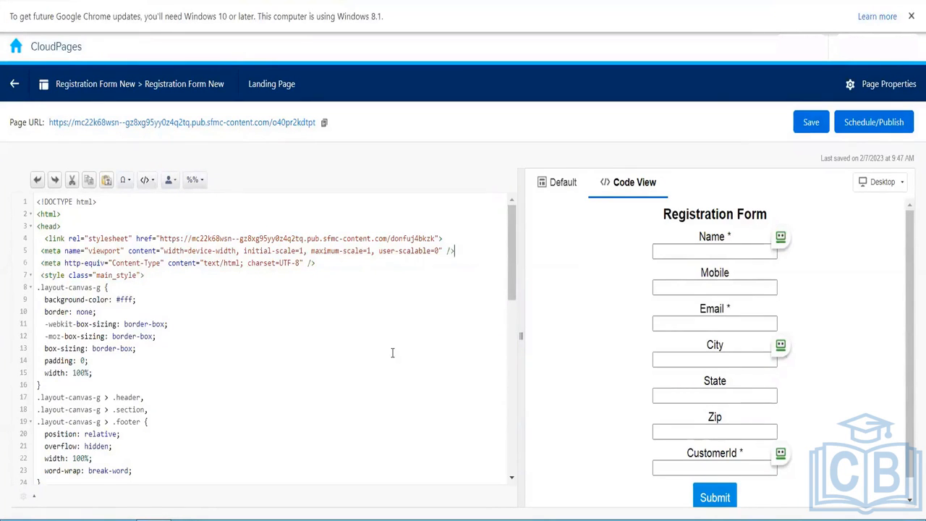
- Tick 'Take user to a URL after submission' in the Smart Capture Submit Options, leave the URL empty, and finish editing
{"action": "left_click", "coordinate": [623, 331]}
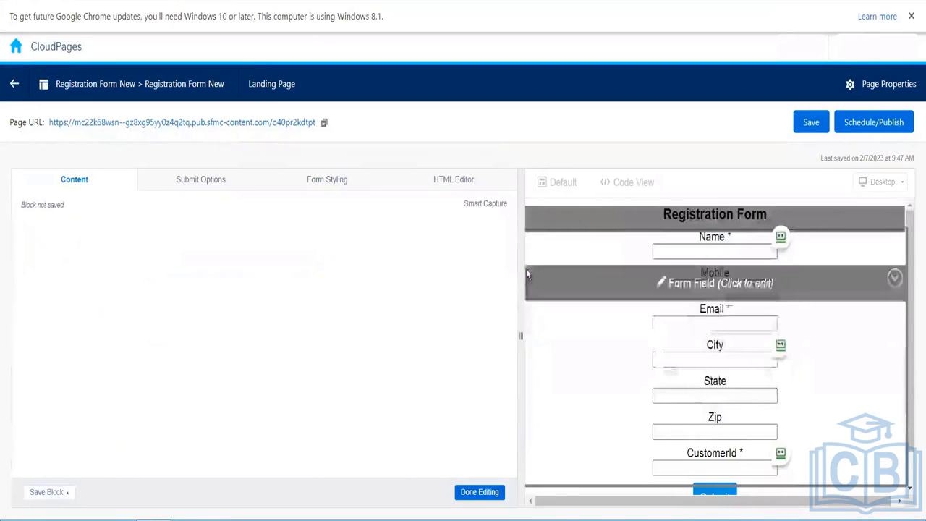
{"action": "left_click", "coordinate": [194, 190]}
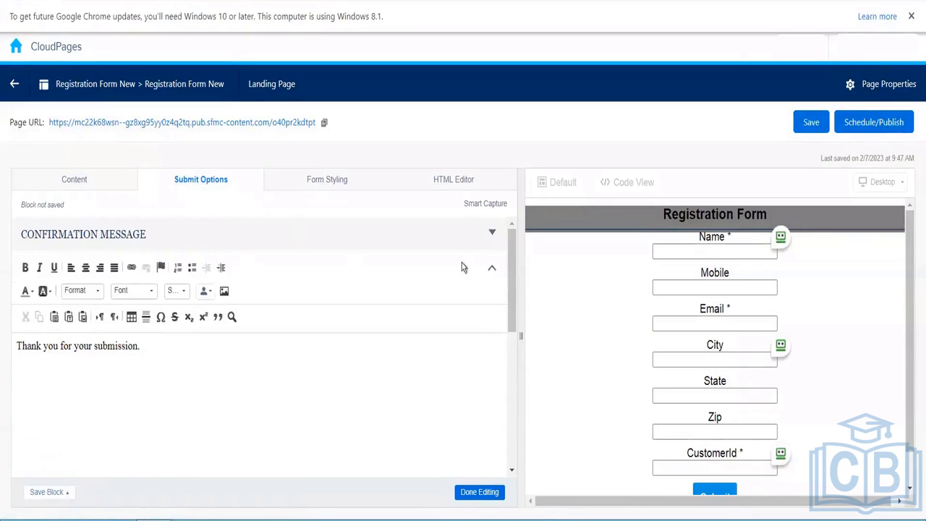
{"action": "left_click_drag", "start_coordinate": [512, 258], "coordinate": [509, 314]}
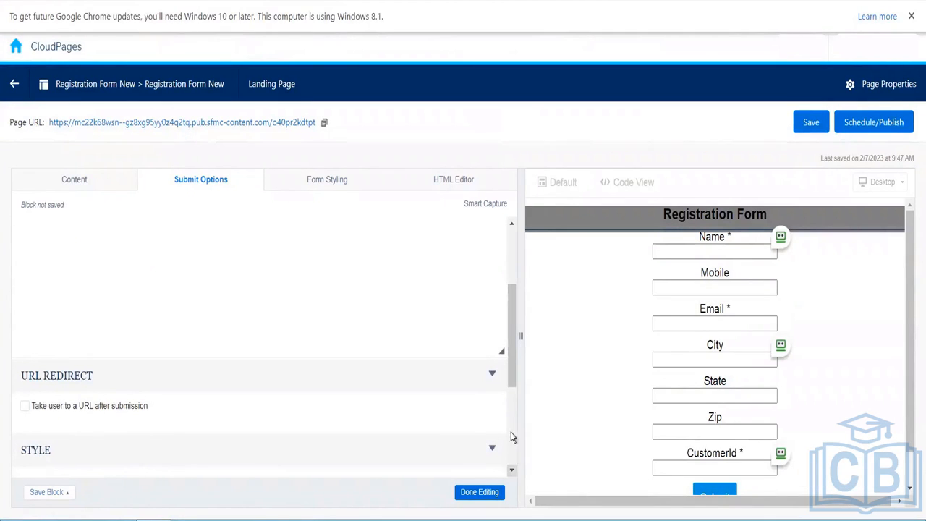
{"action": "left_click_drag", "start_coordinate": [512, 368], "coordinate": [512, 388]}
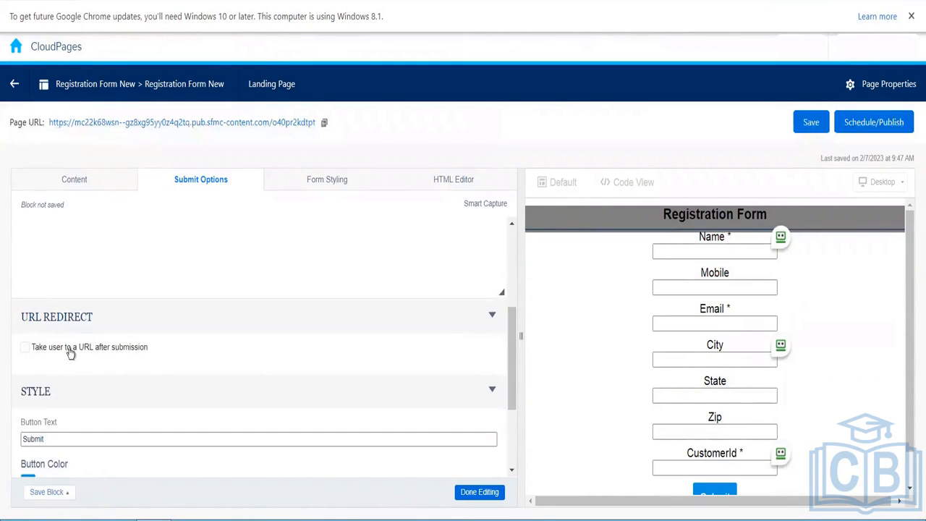
{"action": "left_click", "coordinate": [29, 350]}
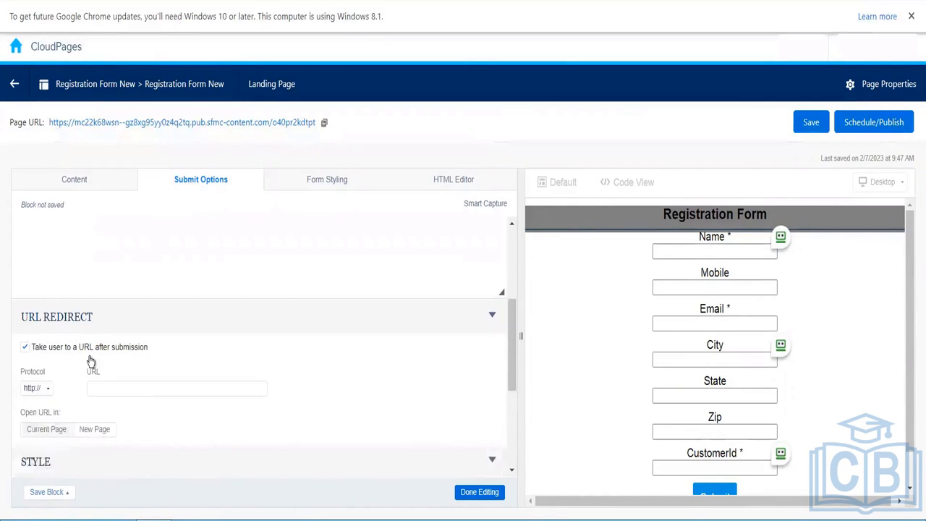
{"action": "left_click", "coordinate": [151, 387]}
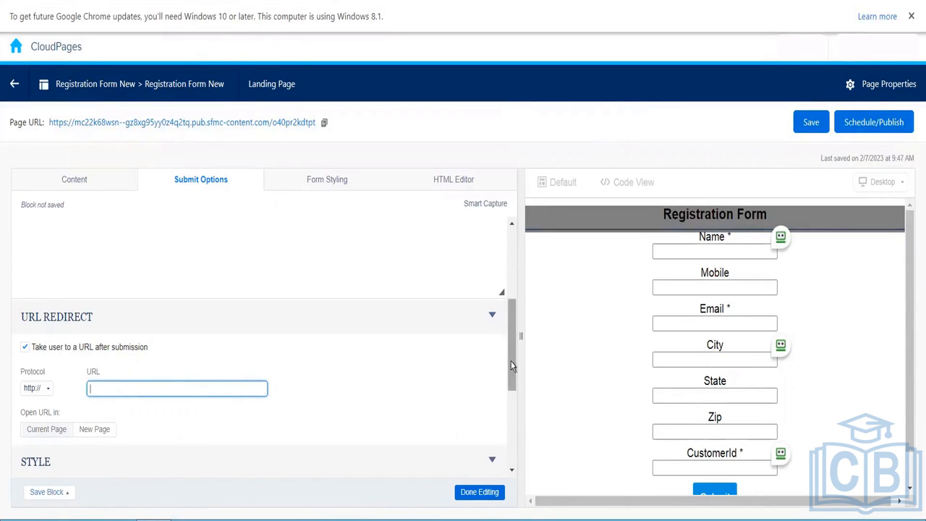
{"action": "scroll", "coordinate": [511, 388], "scroll_direction": "down", "scroll_amount": 1}
{"action": "left_click_drag", "start_coordinate": [511, 366], "coordinate": [512, 270]}
{"action": "left_click", "coordinate": [511, 337]}
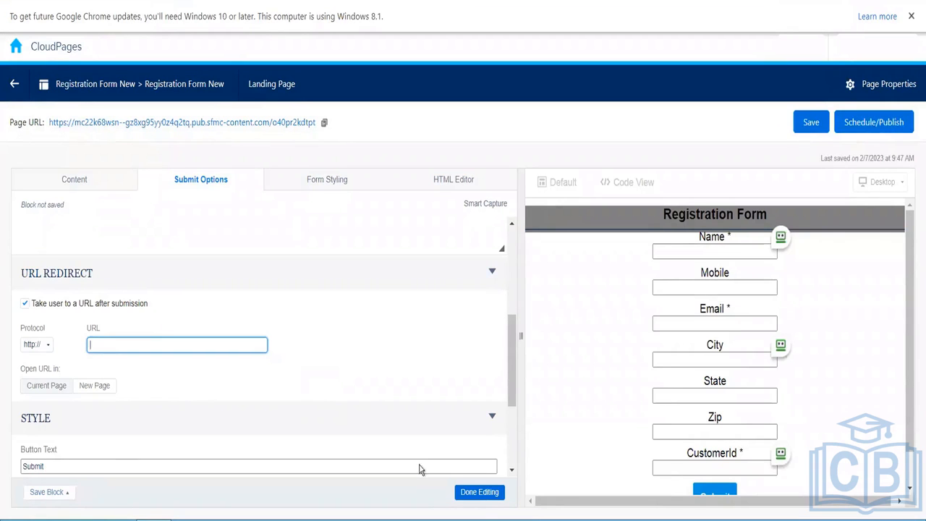
{"action": "left_click", "coordinate": [480, 493]}
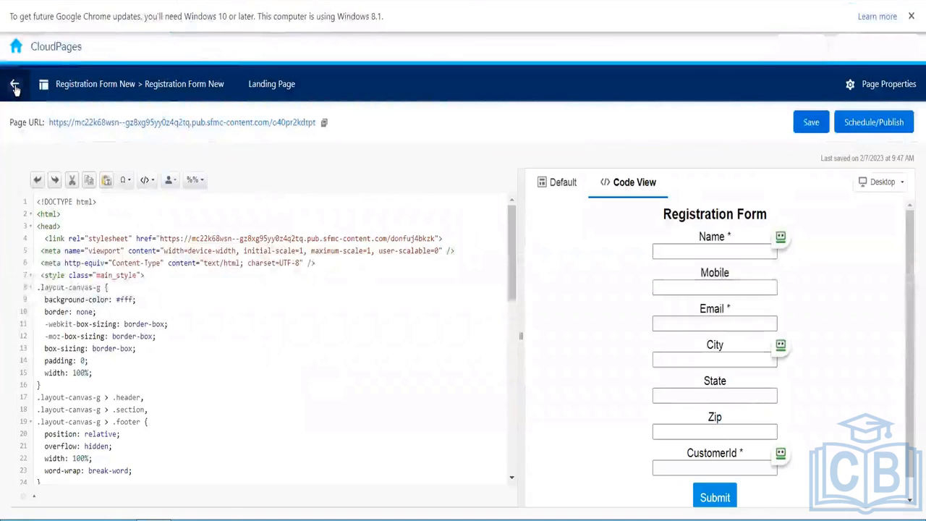
- Exit Registration Form New discarding changes, then review the Add Content options in SFMC Demo 010
{"action": "left_click", "coordinate": [15, 87]}
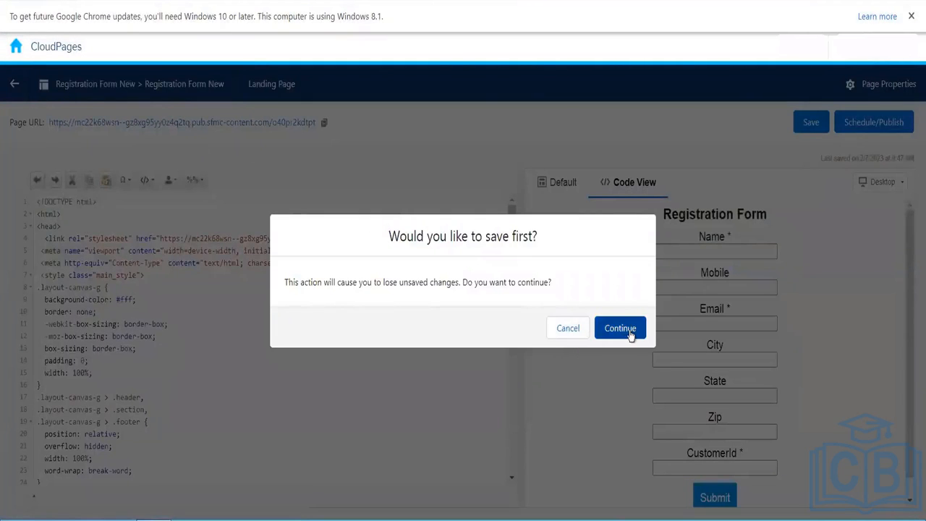
{"action": "left_click", "coordinate": [562, 329]}
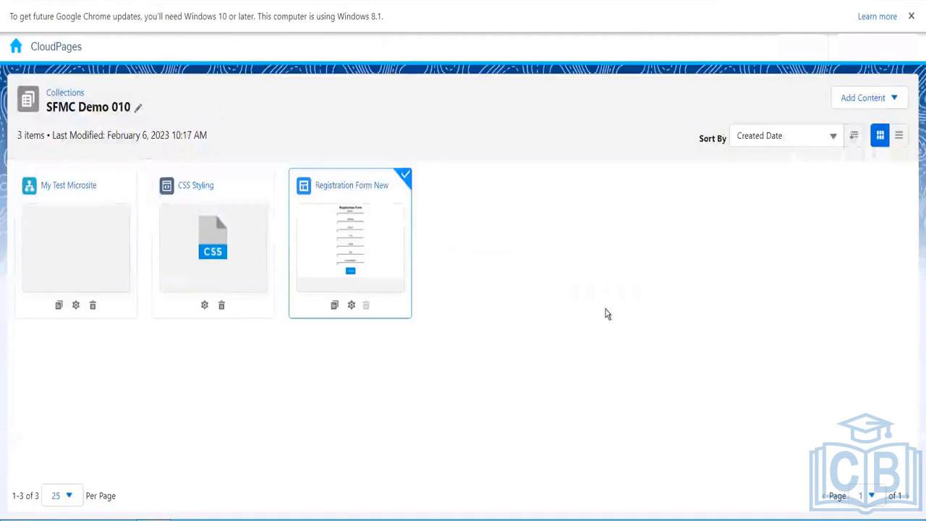
{"action": "left_click", "coordinate": [884, 97]}
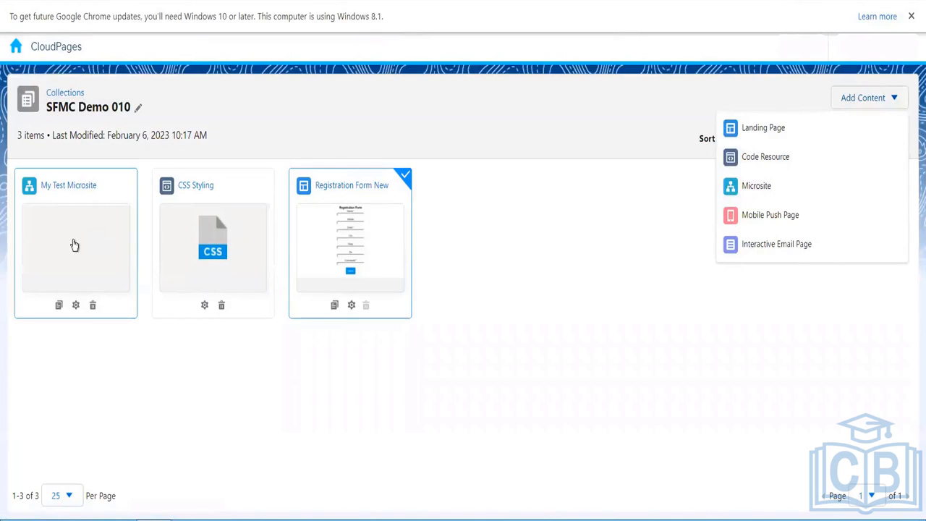
{"action": "left_click", "coordinate": [280, 369]}
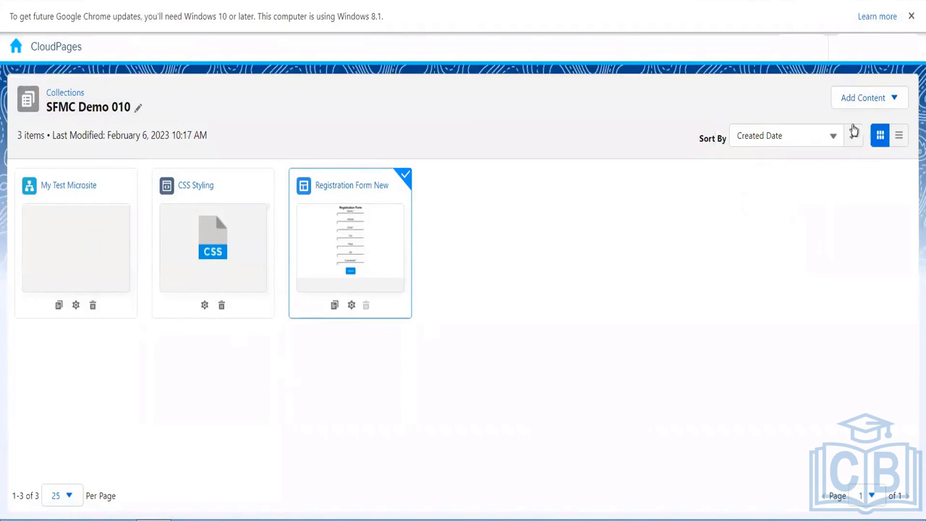
{"action": "left_click", "coordinate": [880, 104]}
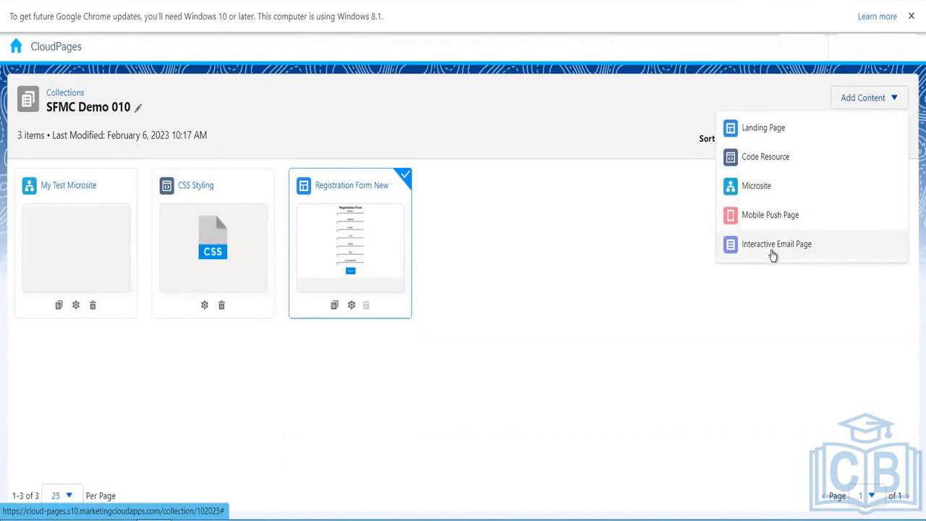
{"action": "left_click", "coordinate": [627, 276]}
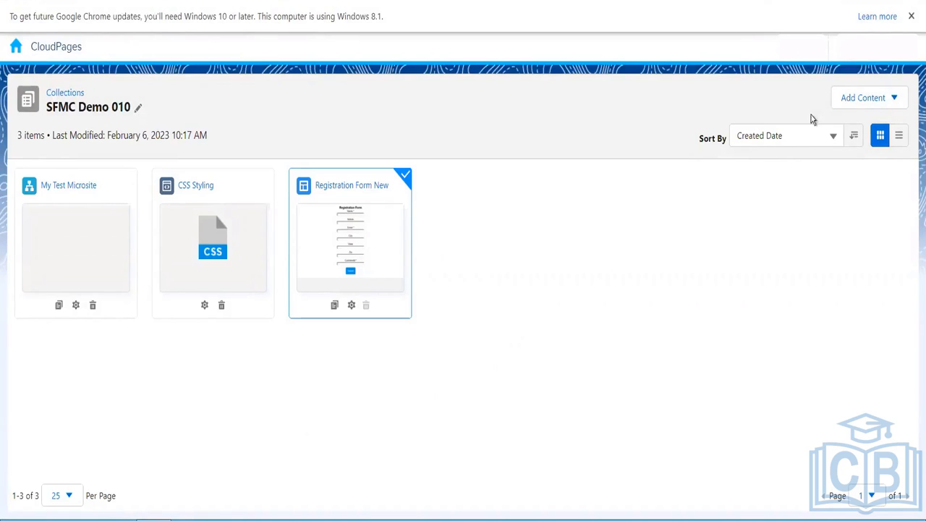
{"action": "left_click", "coordinate": [880, 105]}
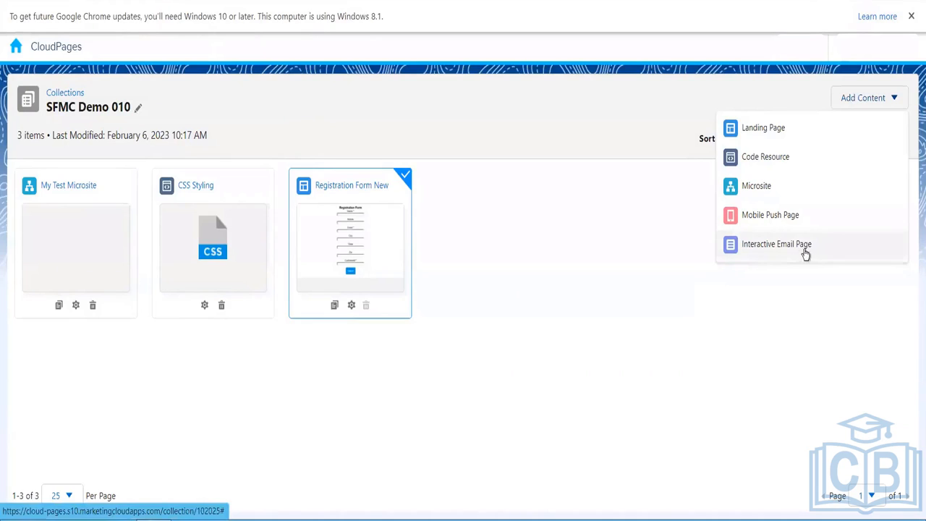
{"action": "left_click", "coordinate": [637, 363]}
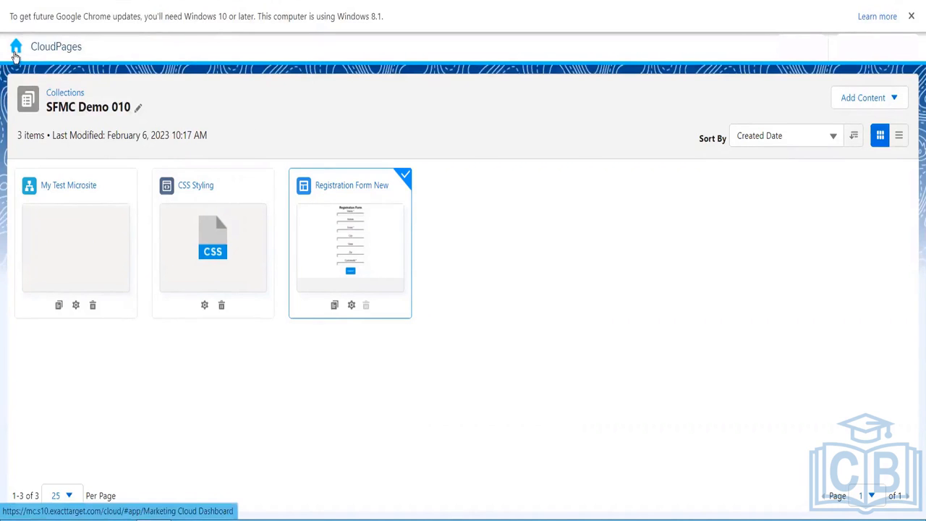
- Check the Add Content menu again and cancel creating a Mobile Push Page
{"action": "mouse_move", "coordinate": [13, 61]}
{"action": "mouse_move", "coordinate": [335, 144]}
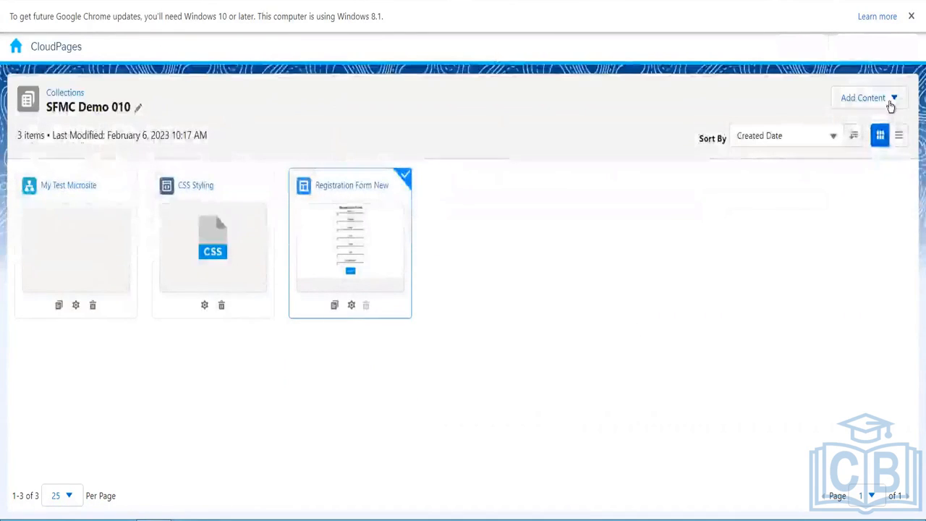
{"action": "left_click", "coordinate": [891, 101]}
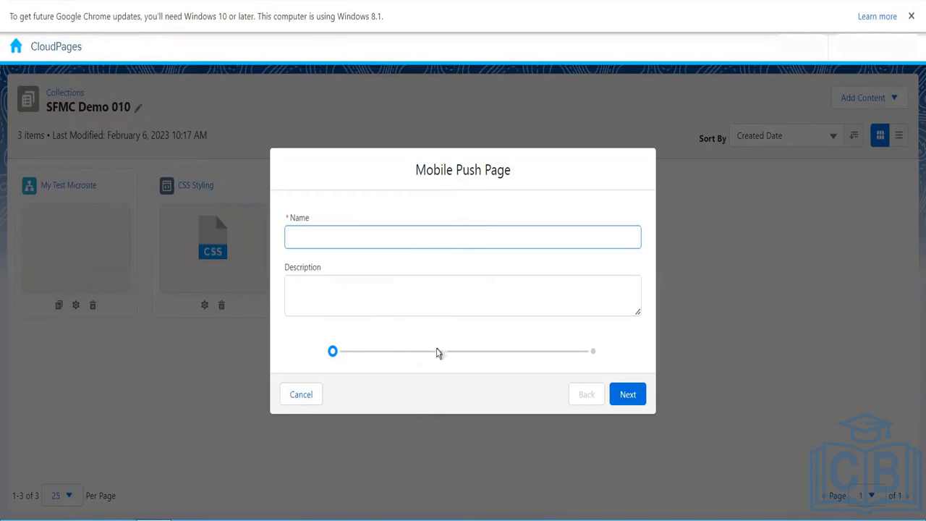
{"action": "left_click", "coordinate": [305, 395]}
- Go to Analytics Builder Reports from the app bar
{"action": "mouse_move", "coordinate": [18, 53]}
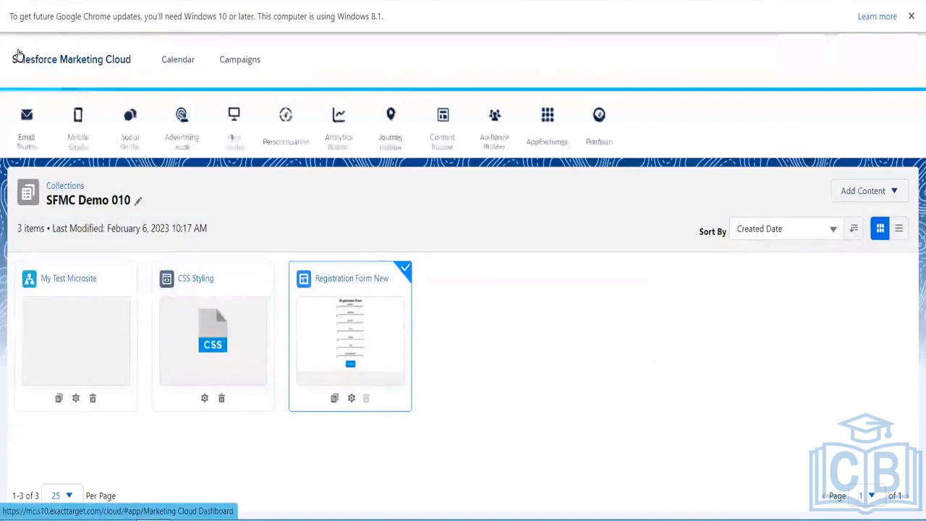
{"action": "mouse_move", "coordinate": [336, 140]}
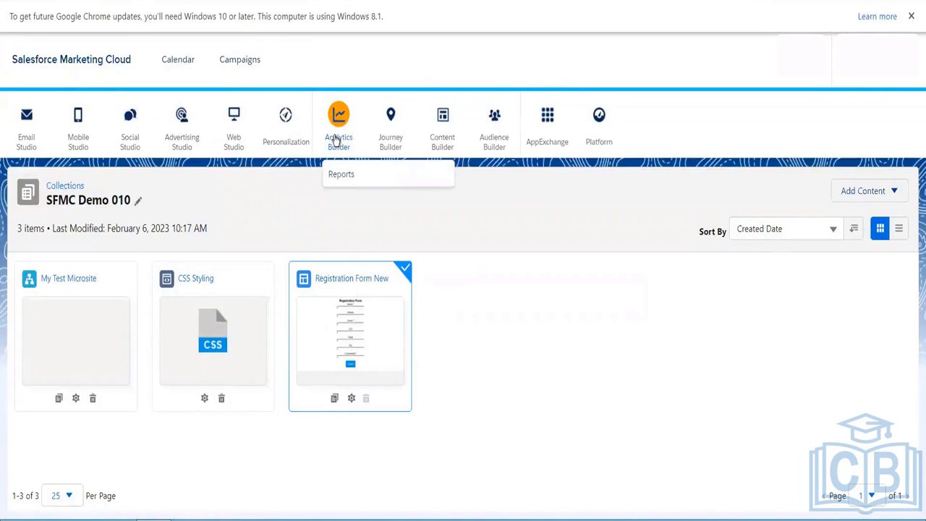
{"action": "left_click", "coordinate": [354, 176]}
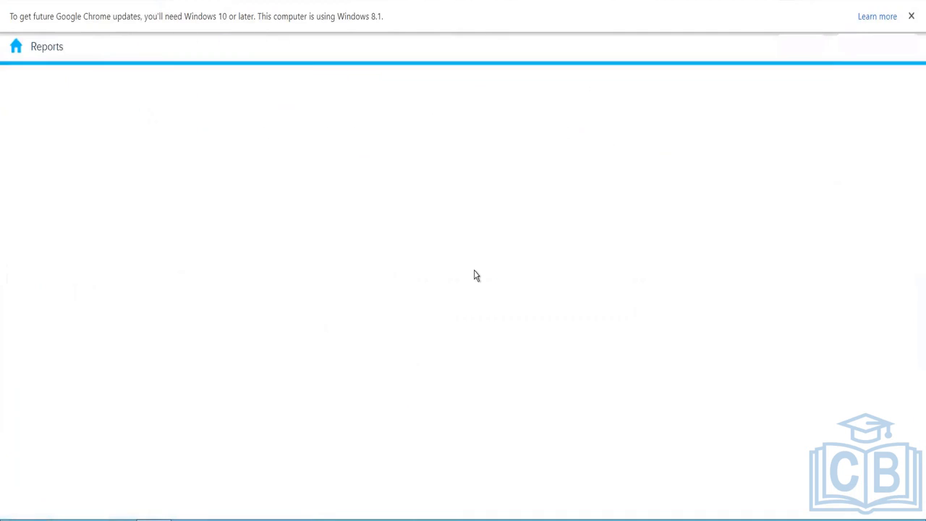
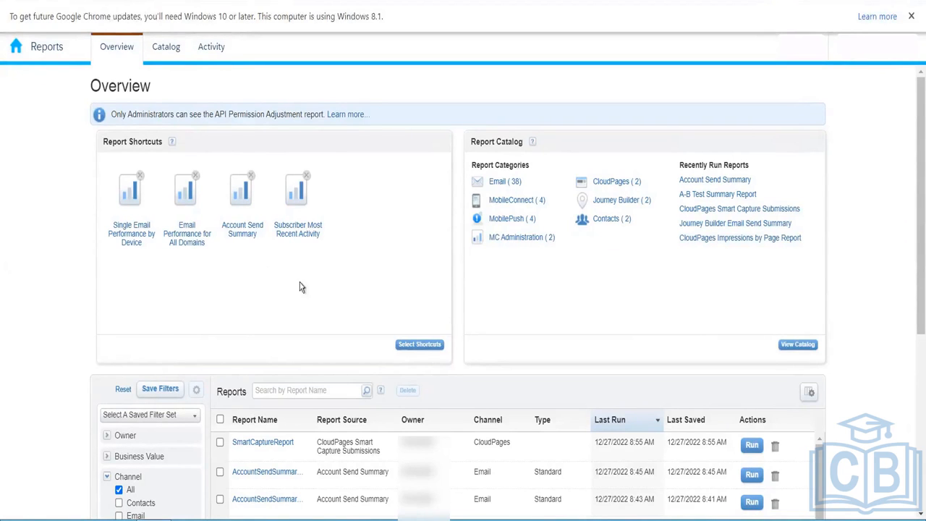
- Filter the saved reports to Journey Builder only, then show all channels again
{"action": "mouse_move", "coordinate": [245, 230]}
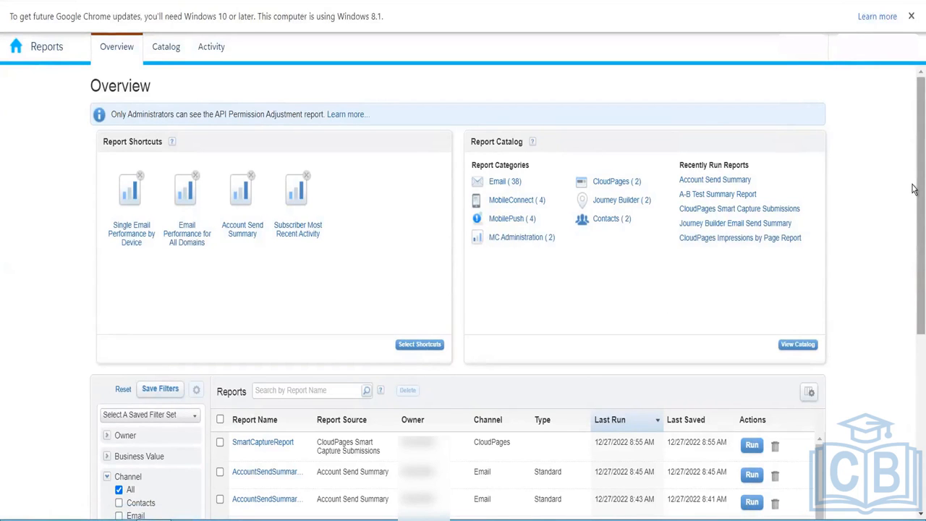
{"action": "scroll", "coordinate": [913, 190], "scroll_direction": "down", "scroll_amount": 1}
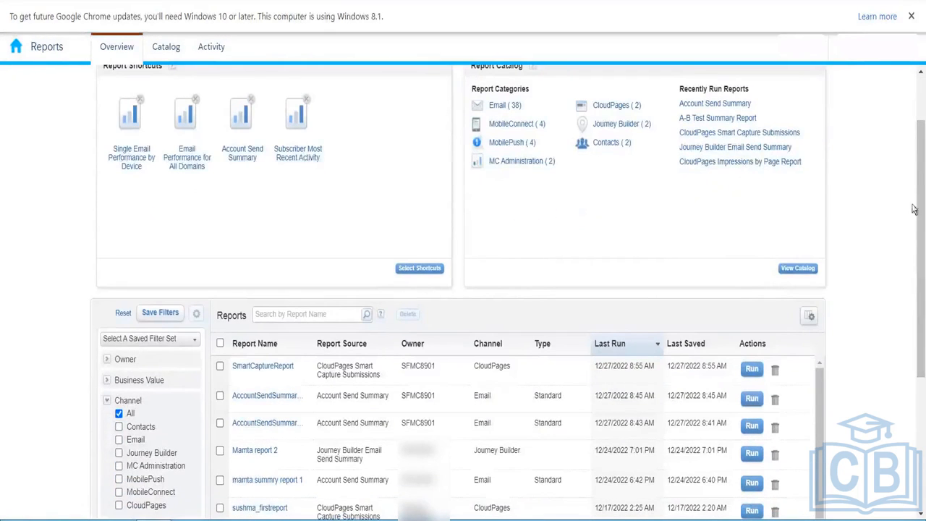
{"action": "left_click_drag", "start_coordinate": [915, 269], "coordinate": [914, 379]}
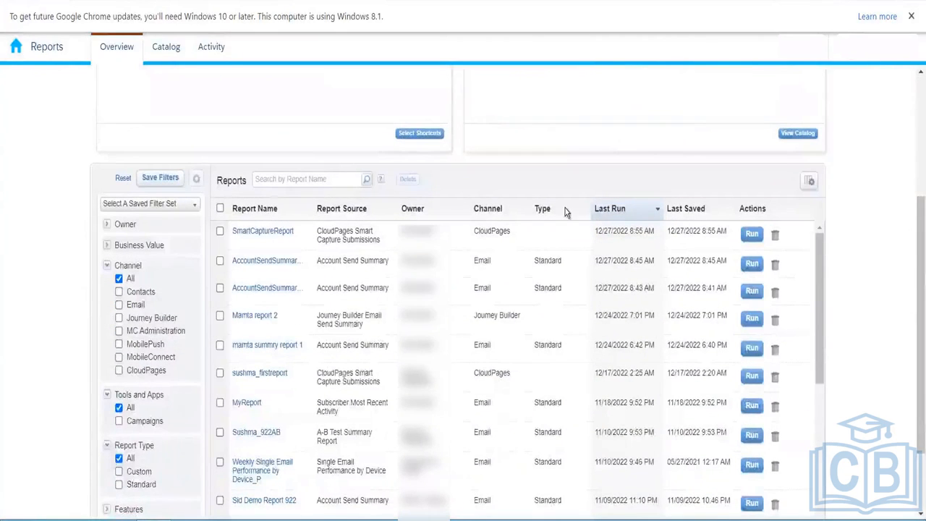
{"action": "left_click_drag", "start_coordinate": [915, 289], "coordinate": [914, 323]}
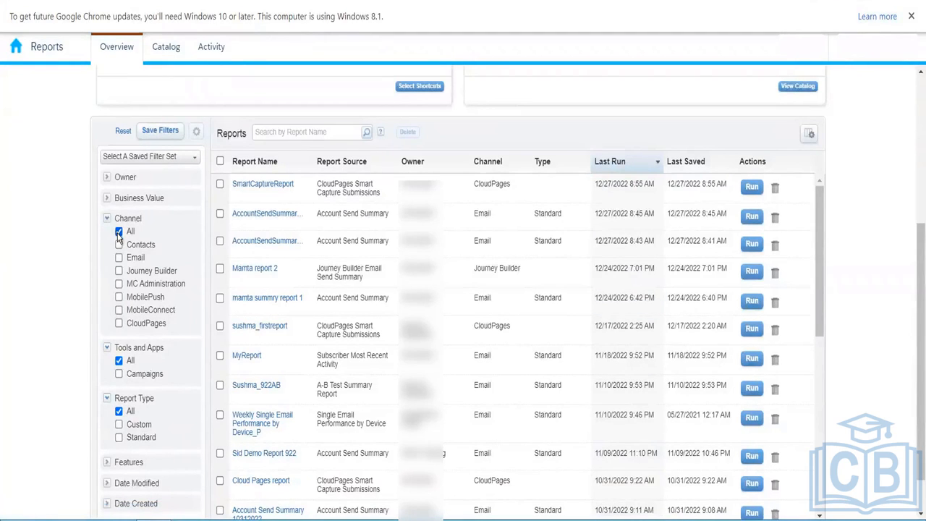
{"action": "left_click", "coordinate": [119, 271]}
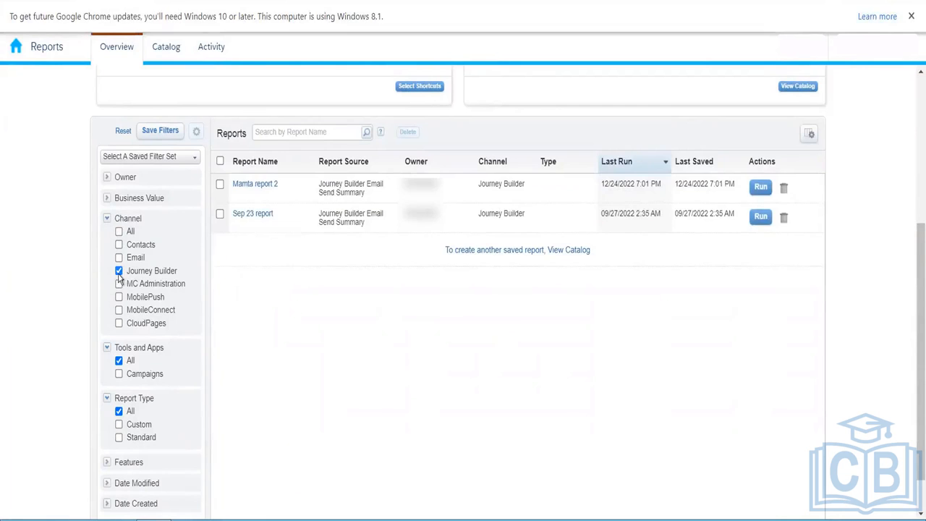
{"action": "left_click", "coordinate": [119, 232]}
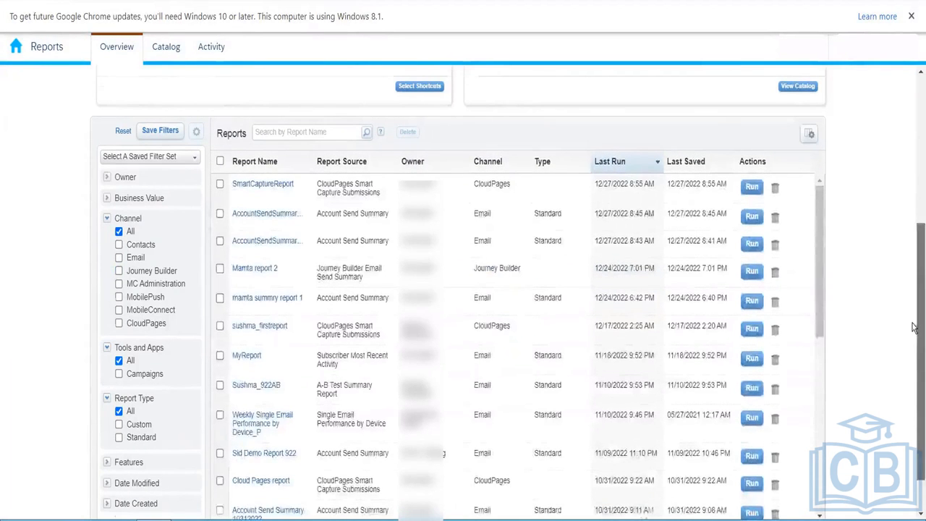
{"action": "scroll", "coordinate": [914, 359], "scroll_direction": "up", "scroll_amount": 1}
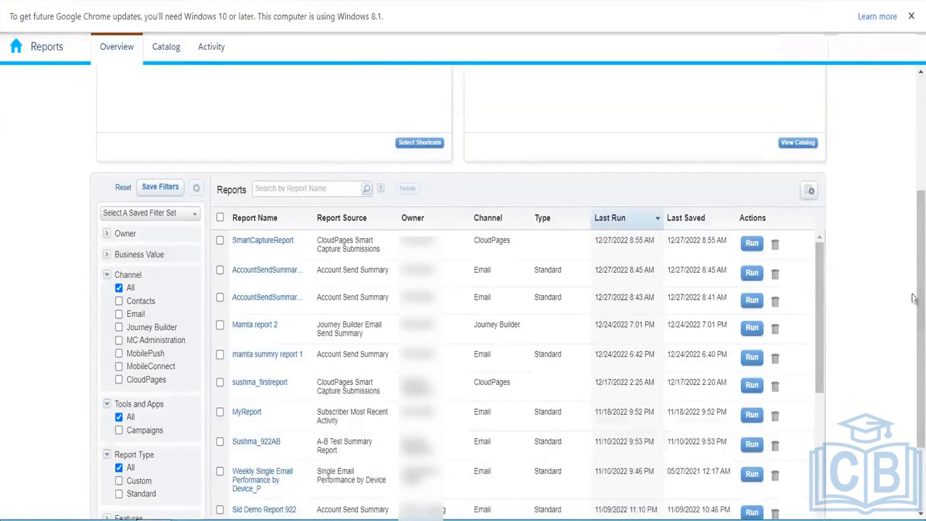
{"action": "scroll", "coordinate": [913, 313], "scroll_direction": "up", "scroll_amount": 4}
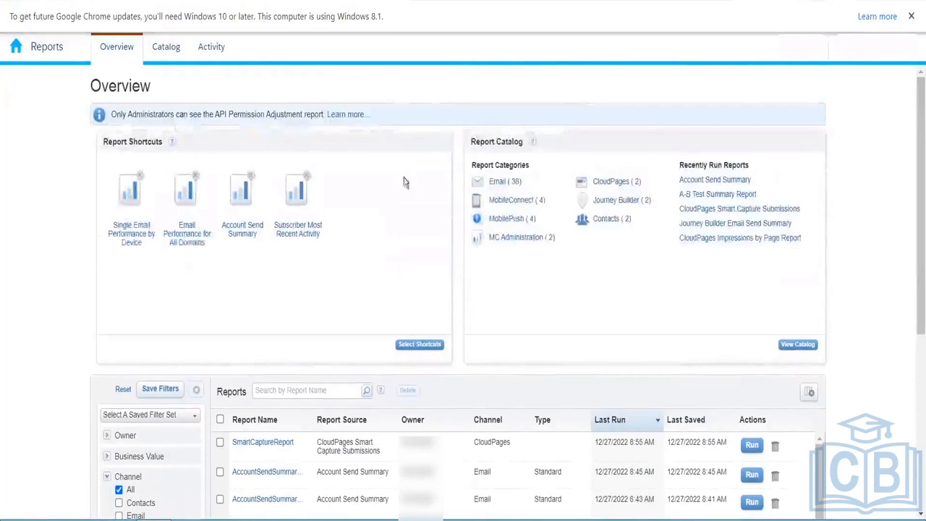
- Scroll through the Report Catalog's list of available reports
{"action": "left_click", "coordinate": [168, 49]}
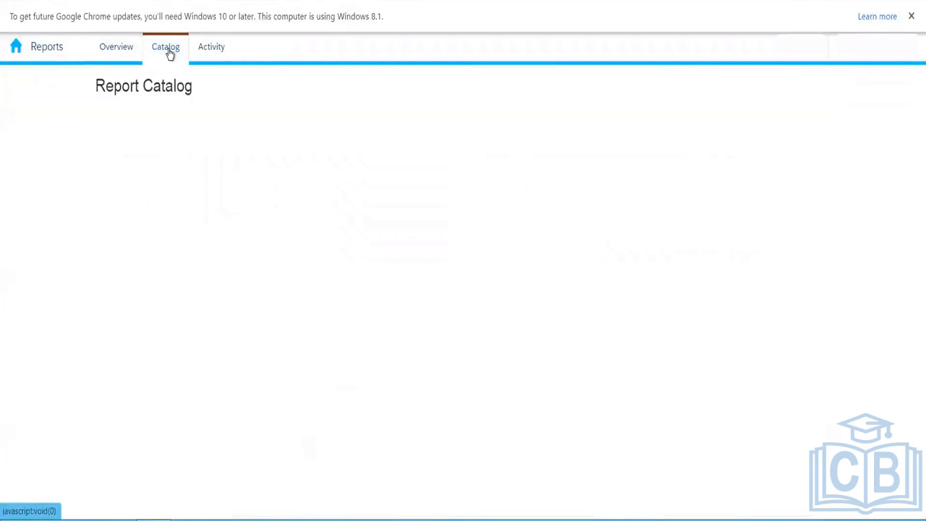
{"action": "left_click", "coordinate": [117, 49]}
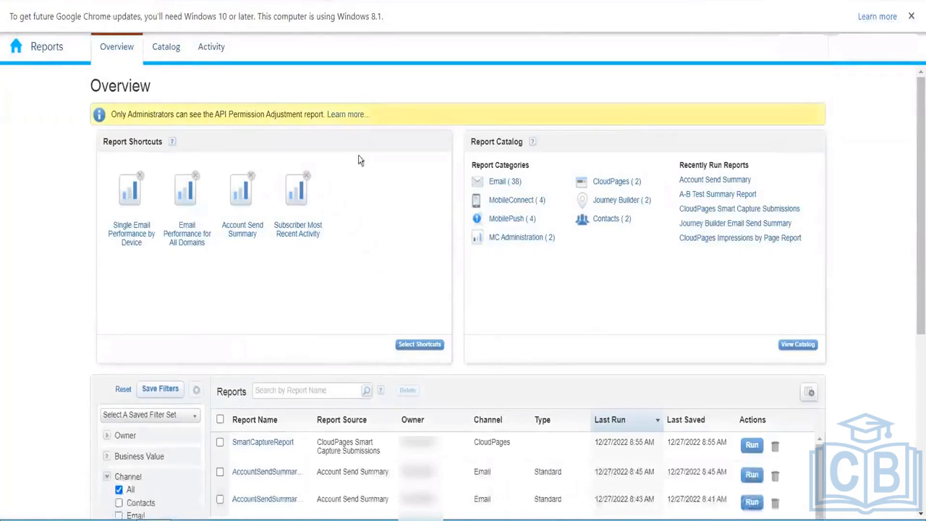
{"action": "left_click", "coordinate": [167, 59]}
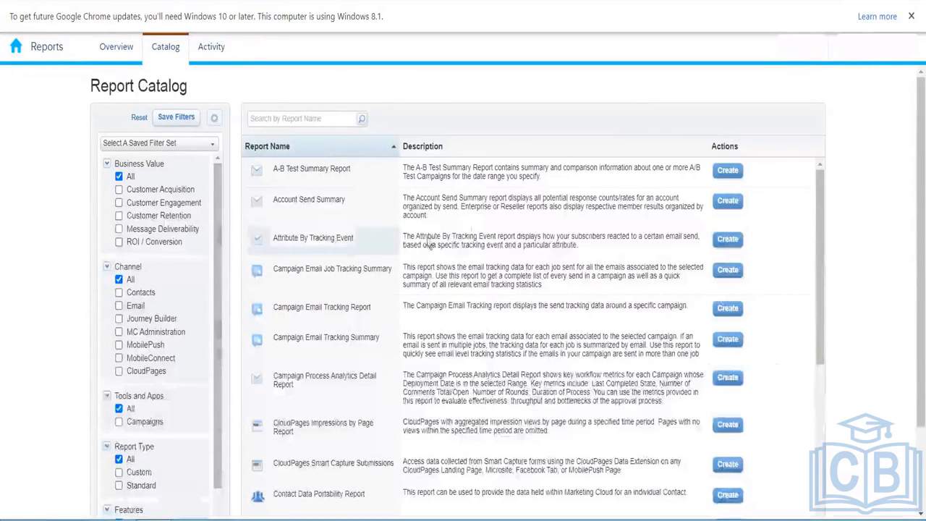
{"action": "scroll", "coordinate": [429, 246], "scroll_direction": "down", "scroll_amount": 3}
{"action": "scroll", "coordinate": [429, 289], "scroll_direction": "down", "scroll_amount": 10}
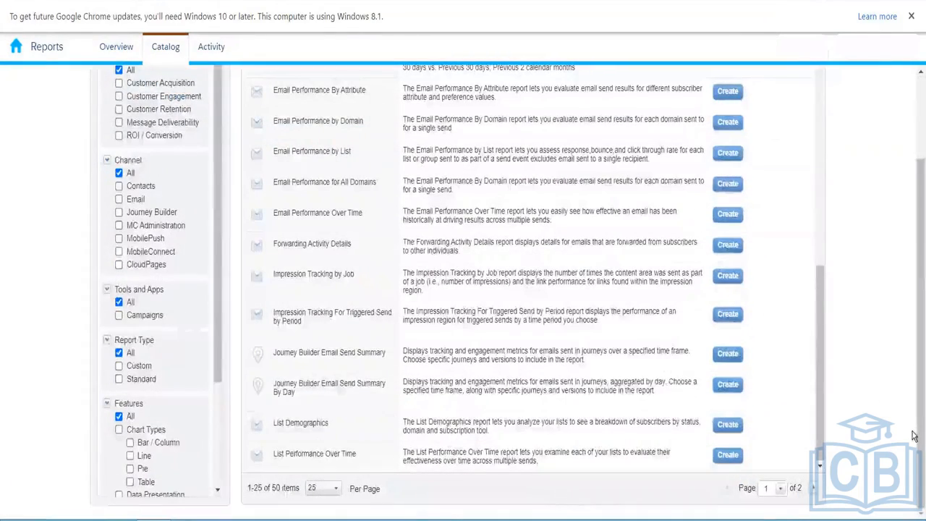
{"action": "scroll", "coordinate": [904, 443], "scroll_direction": "up", "scroll_amount": 2}
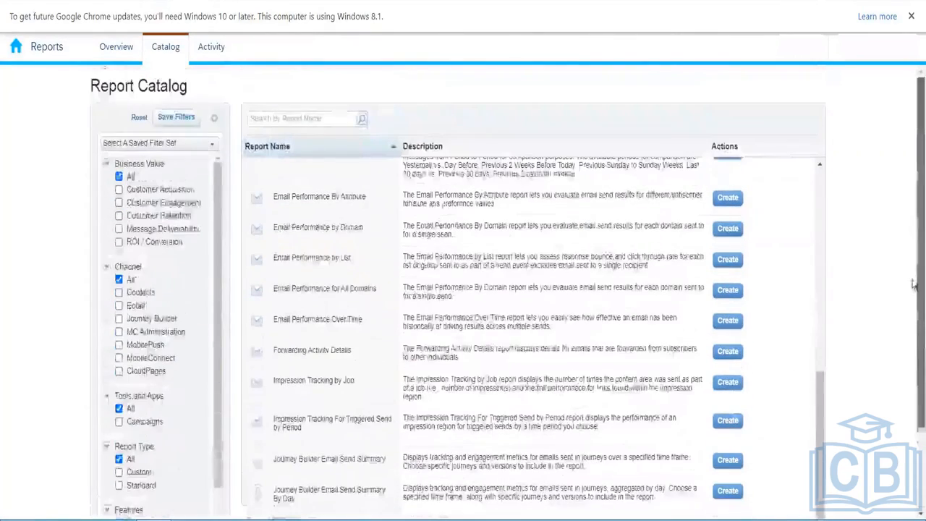
{"action": "left_click_drag", "start_coordinate": [820, 381], "coordinate": [812, 171]}
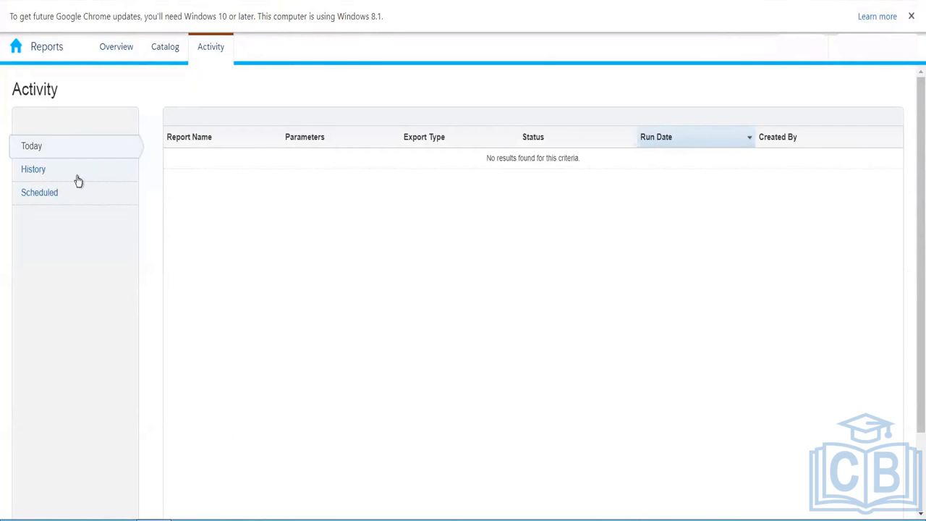
- Check the History and Scheduled report runs, then go back to the Report Catalog
{"action": "left_click", "coordinate": [39, 178]}
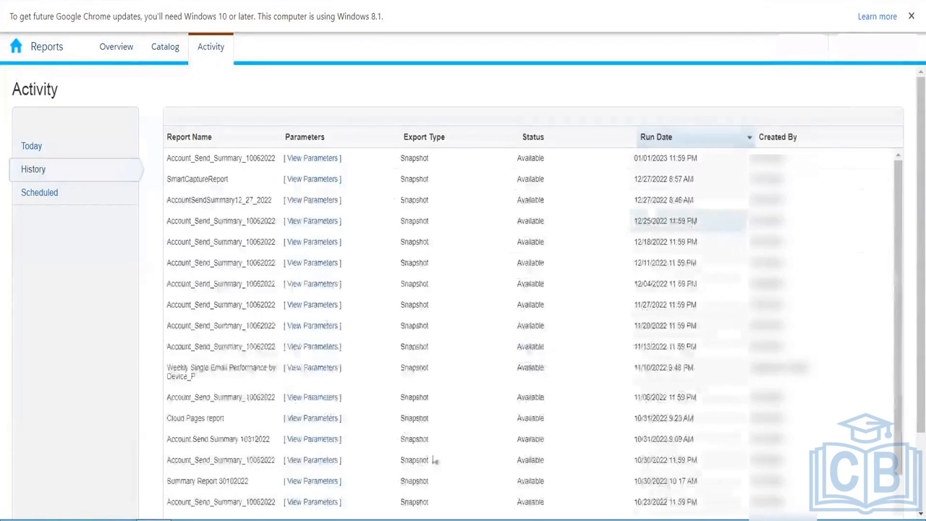
{"action": "left_click", "coordinate": [40, 193]}
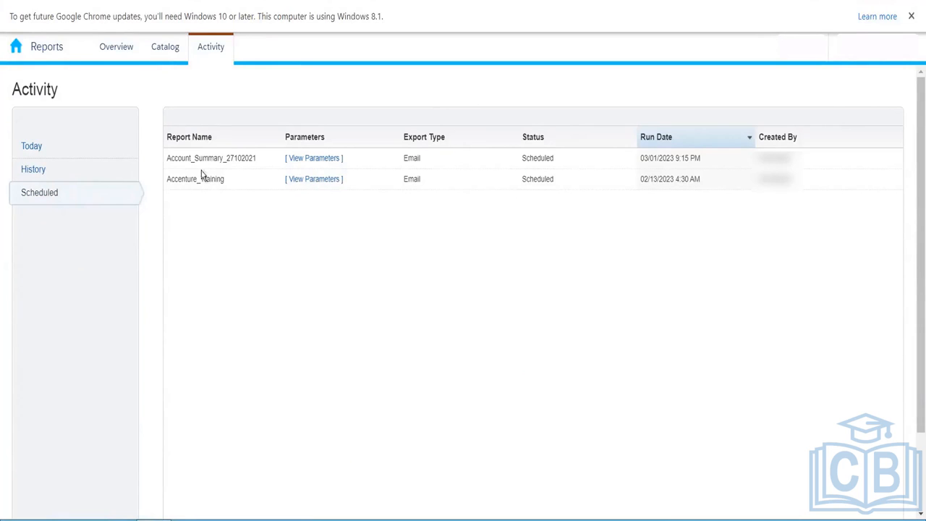
{"action": "left_click", "coordinate": [170, 58]}
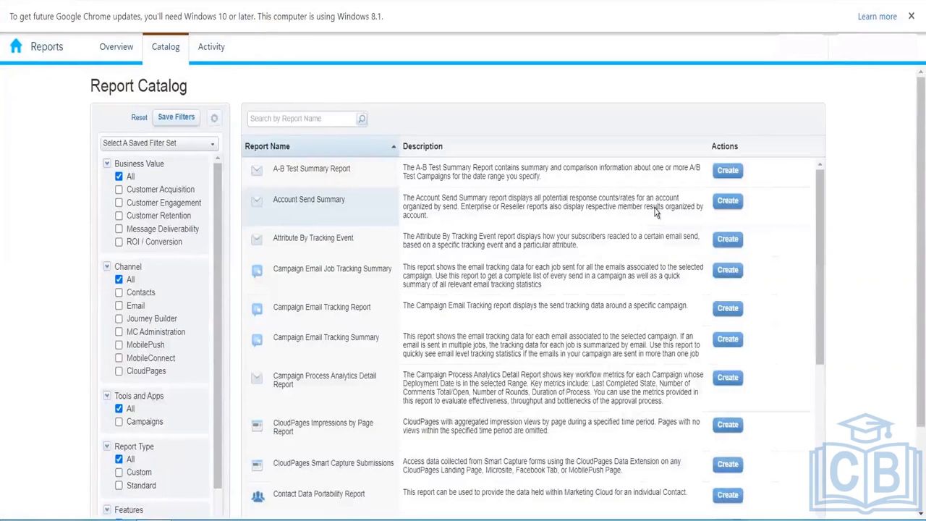
- Create an Account Send Summary report for Last 7 Days, keeping both Exclude options True
{"action": "left_click", "coordinate": [728, 201]}
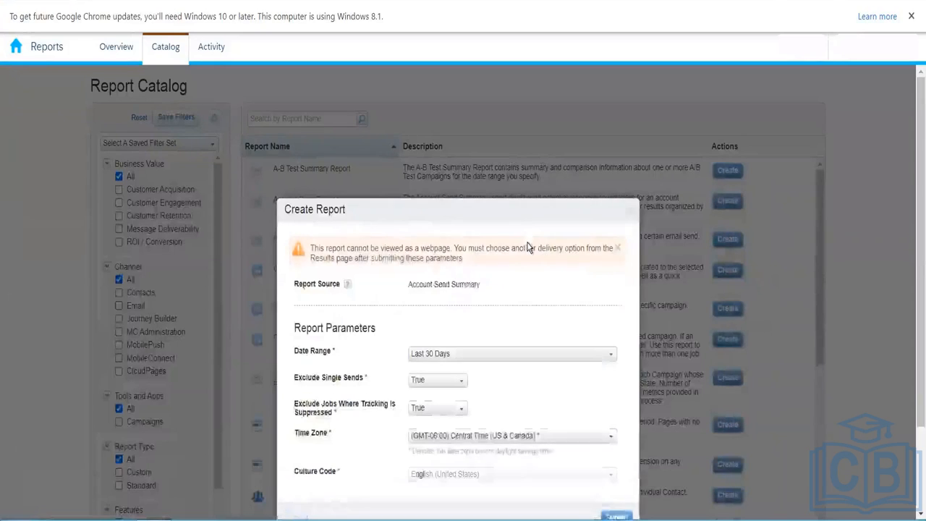
{"action": "scroll", "coordinate": [410, 229], "scroll_direction": "down", "scroll_amount": 2}
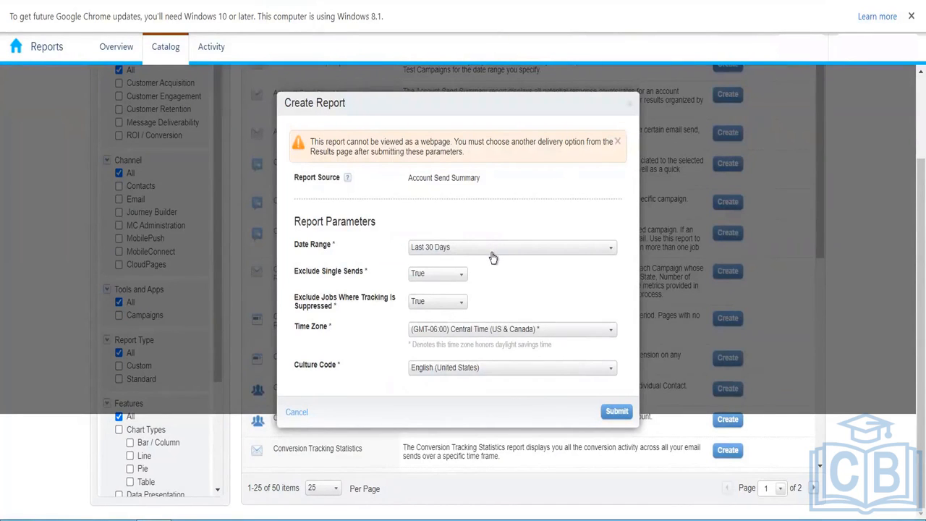
{"action": "left_click", "coordinate": [532, 248]}
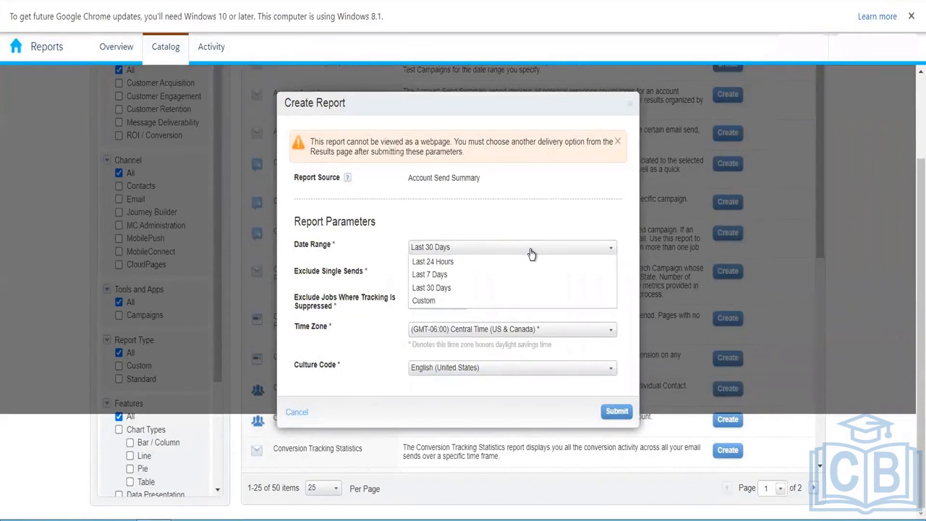
{"action": "left_click", "coordinate": [469, 278]}
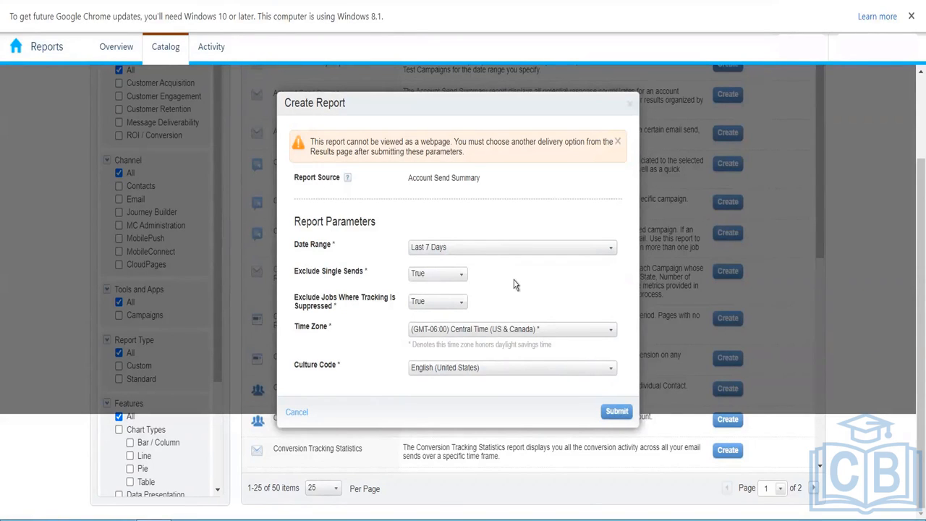
{"action": "left_click", "coordinate": [462, 283]}
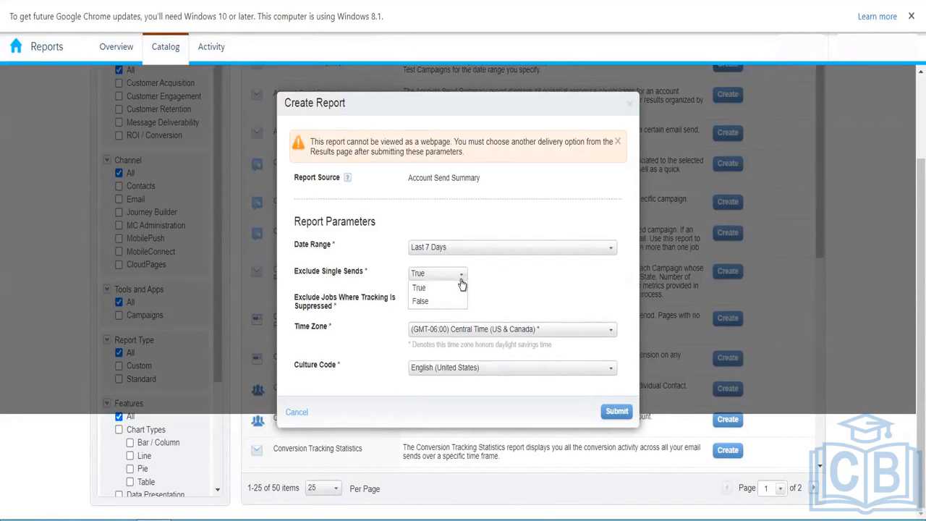
{"action": "left_click", "coordinate": [498, 287]}
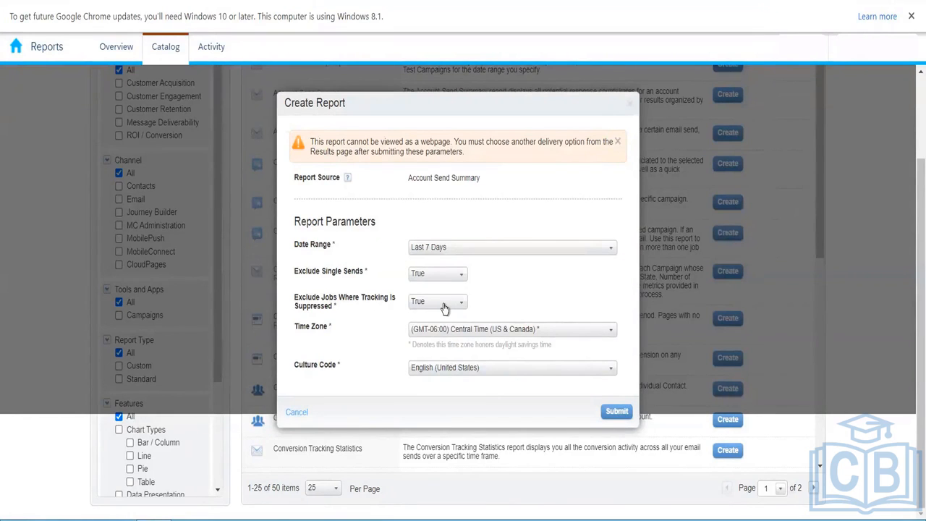
{"action": "left_click", "coordinate": [435, 311]}
{"action": "left_click", "coordinate": [419, 308]}
- Submit the Account Send Summary parameters and view the results header
{"action": "left_click", "coordinate": [619, 414]}
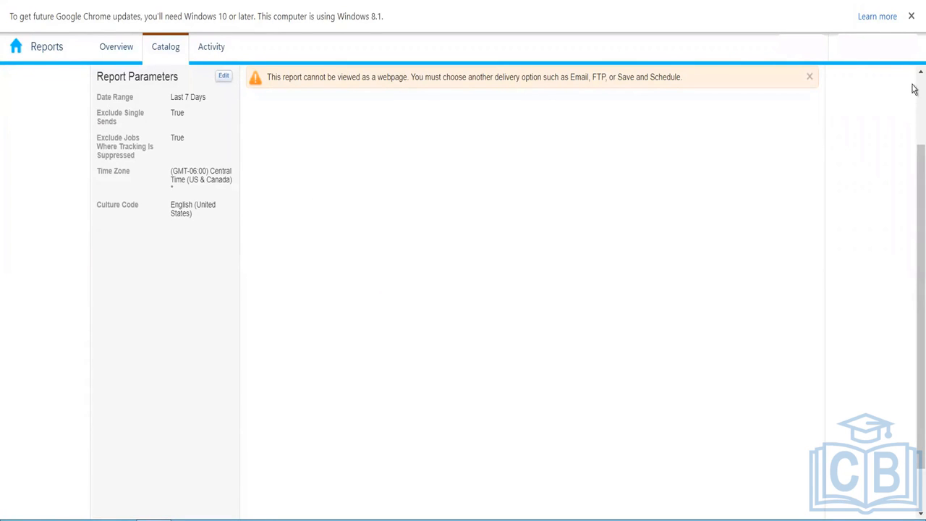
{"action": "left_click_drag", "start_coordinate": [917, 184], "coordinate": [914, 10]}
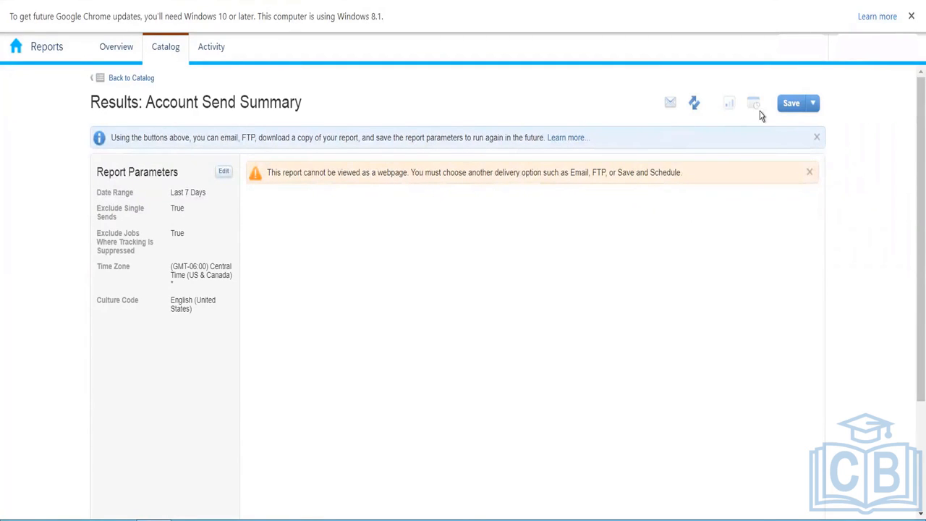
- Go through the Email Results recipient, subject and note fields, then cancel without sending
{"action": "left_click", "coordinate": [671, 112]}
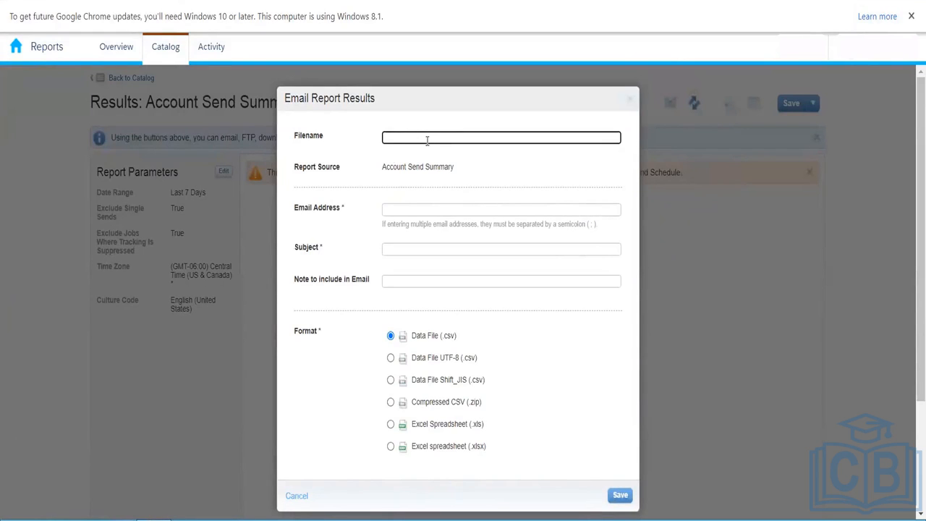
{"action": "left_click", "coordinate": [405, 209]}
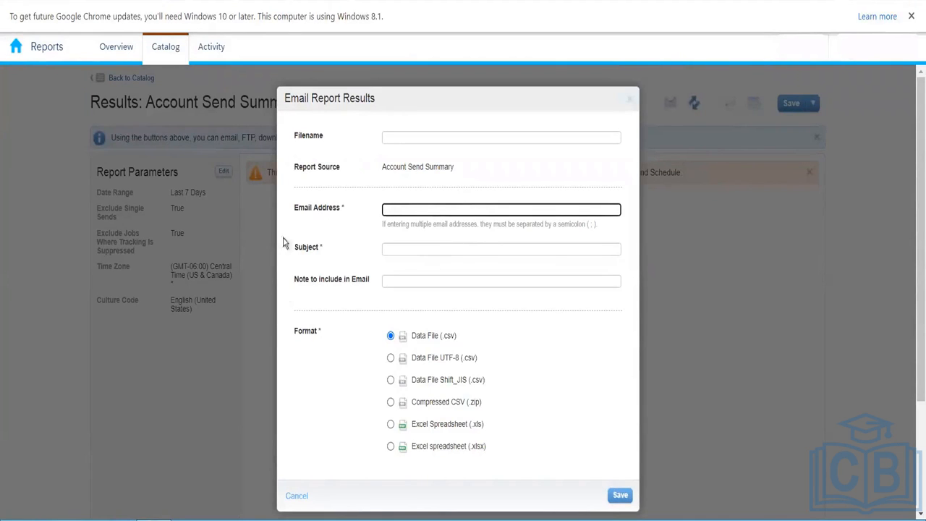
{"action": "left_click", "coordinate": [424, 250]}
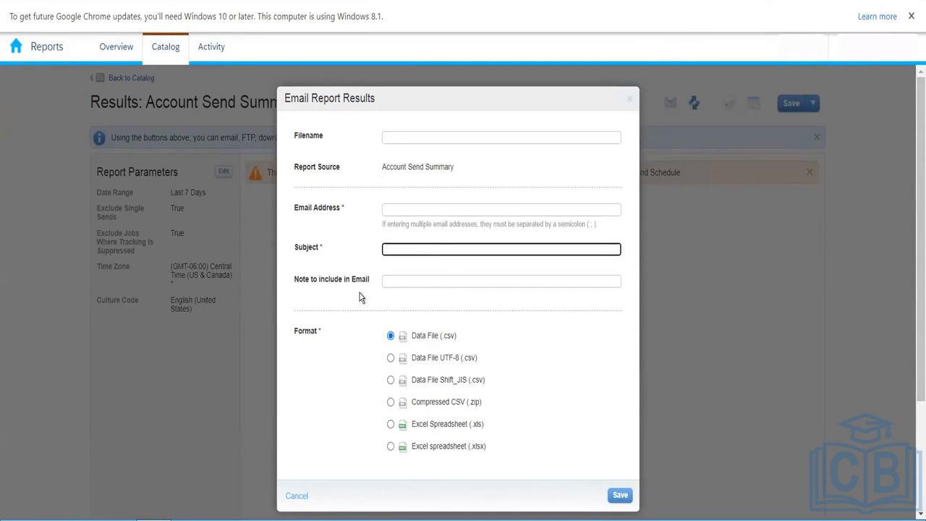
{"action": "left_click", "coordinate": [434, 282]}
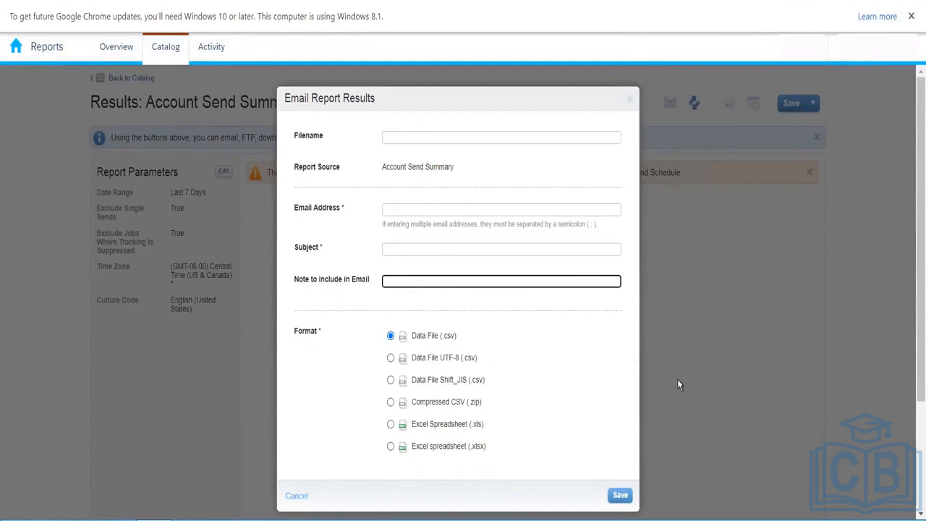
{"action": "left_click", "coordinate": [291, 505]}
{"action": "left_click", "coordinate": [302, 494]}
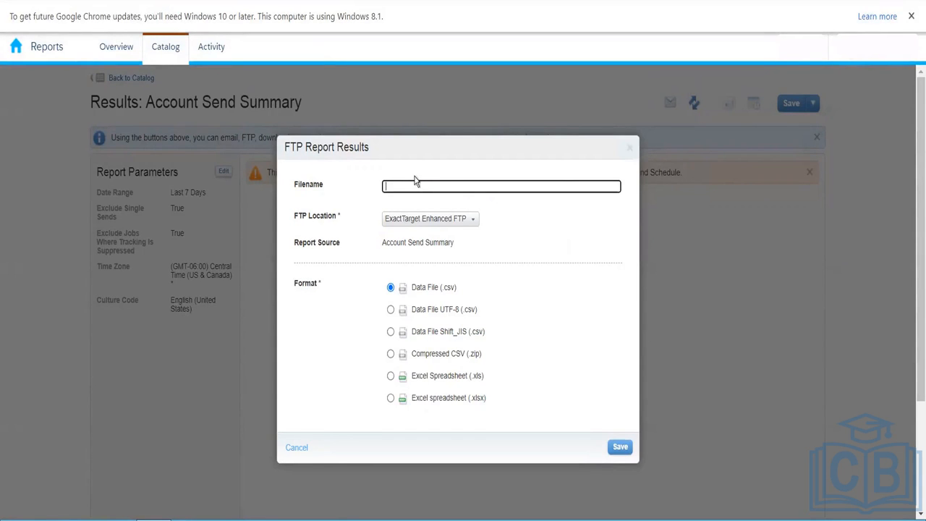
- Dismiss the FTP Location list and cancel the FTP Report Results dialog
{"action": "left_click", "coordinate": [443, 220]}
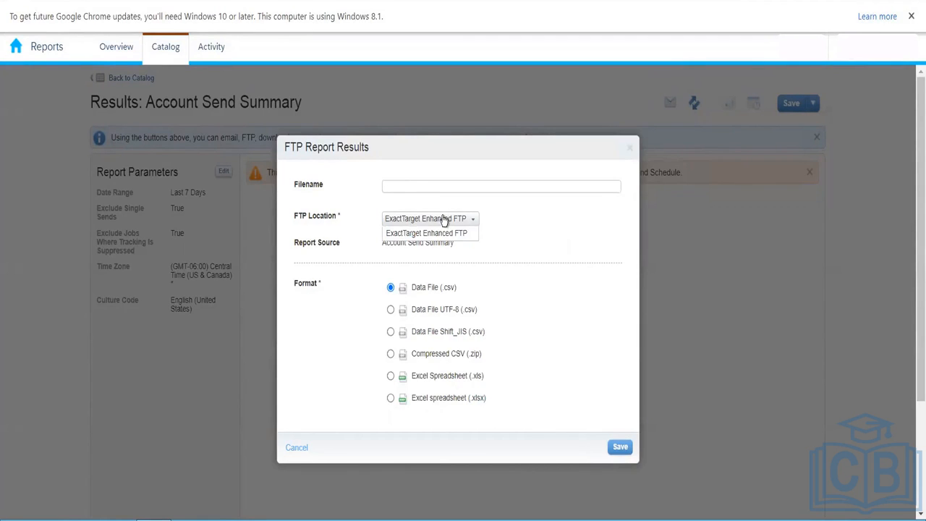
{"action": "left_click", "coordinate": [502, 249]}
{"action": "left_click", "coordinate": [296, 448]}
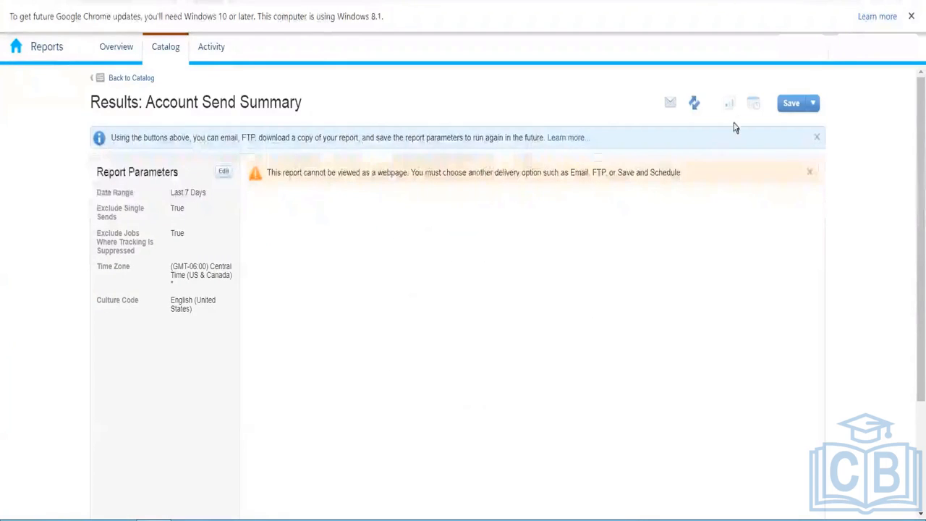
- Save the report parameters with the Report Name ASS-02072023
{"action": "left_click", "coordinate": [792, 102]}
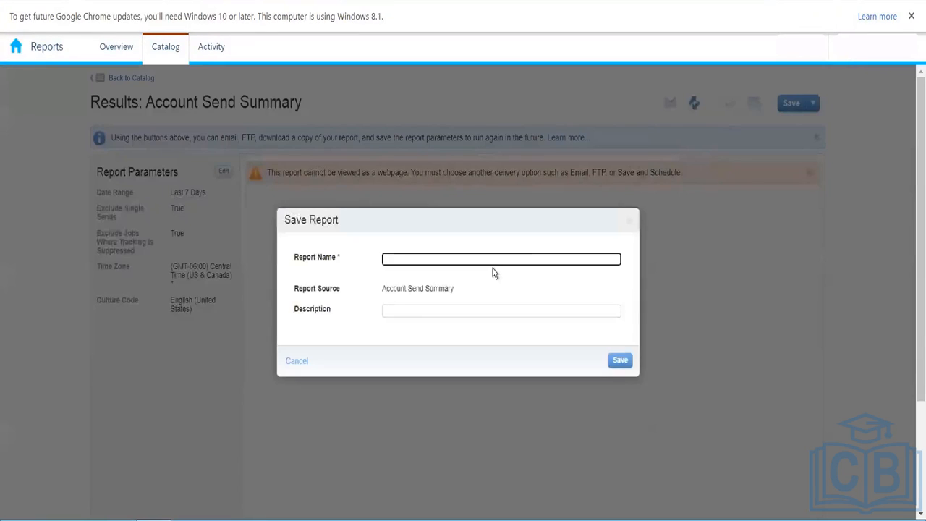
{"action": "type", "text": "ASS"}
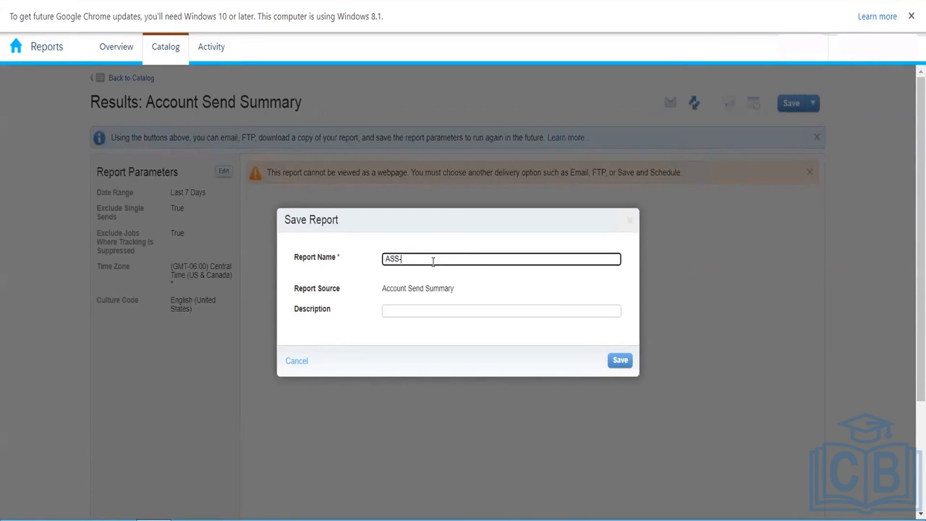
{"action": "type", "text": "-02072023"}
{"action": "left_click", "coordinate": [625, 365]}
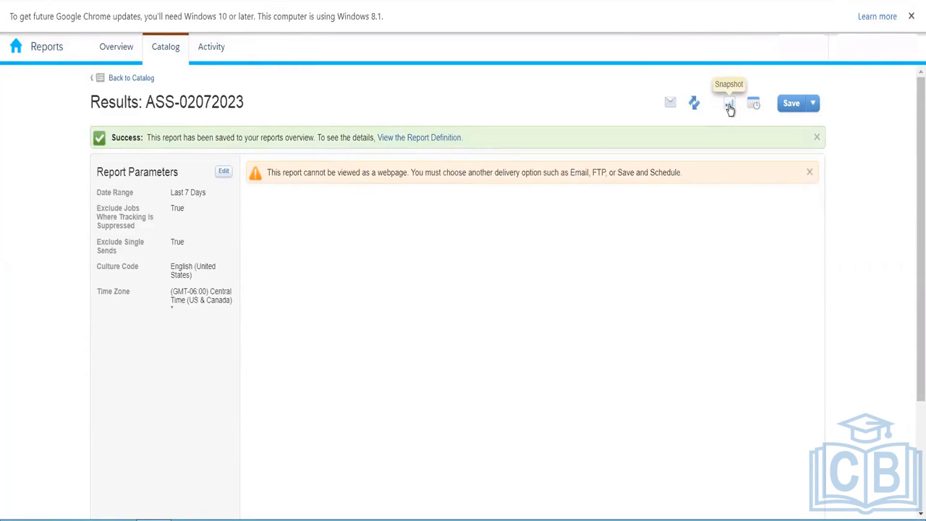
- Run a snapshot of the saved ASS-02072023 report
{"action": "left_click", "coordinate": [730, 106]}
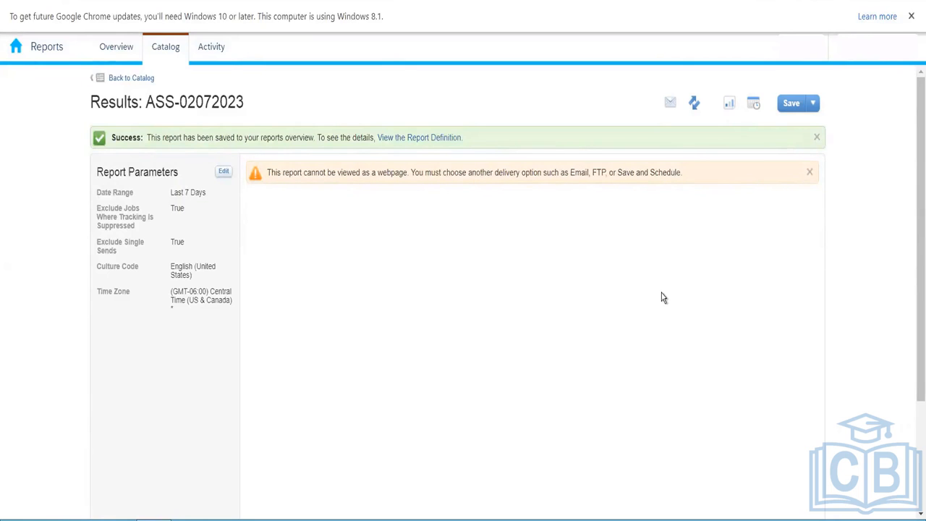
- From the report definition, download the ASS-02072023 snapshot as CSV and open it
{"action": "left_click", "coordinate": [420, 141]}
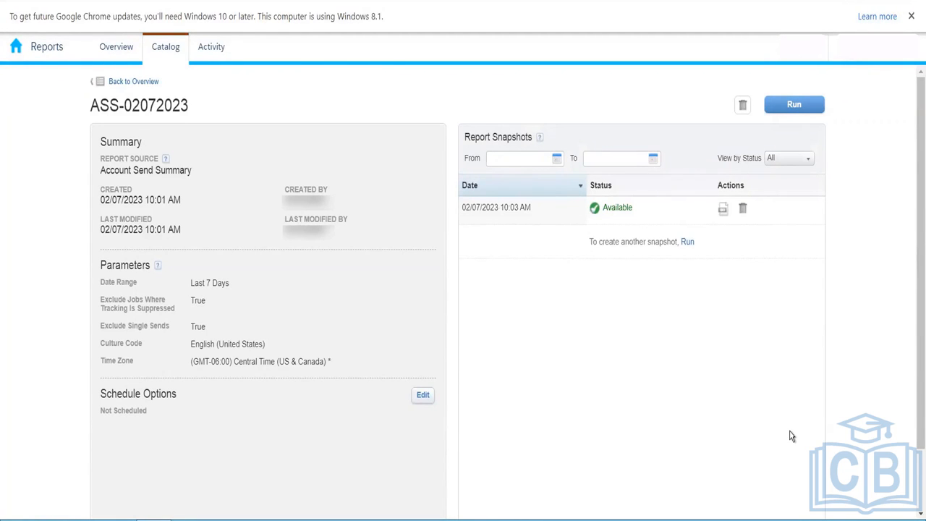
{"action": "left_click", "coordinate": [724, 216]}
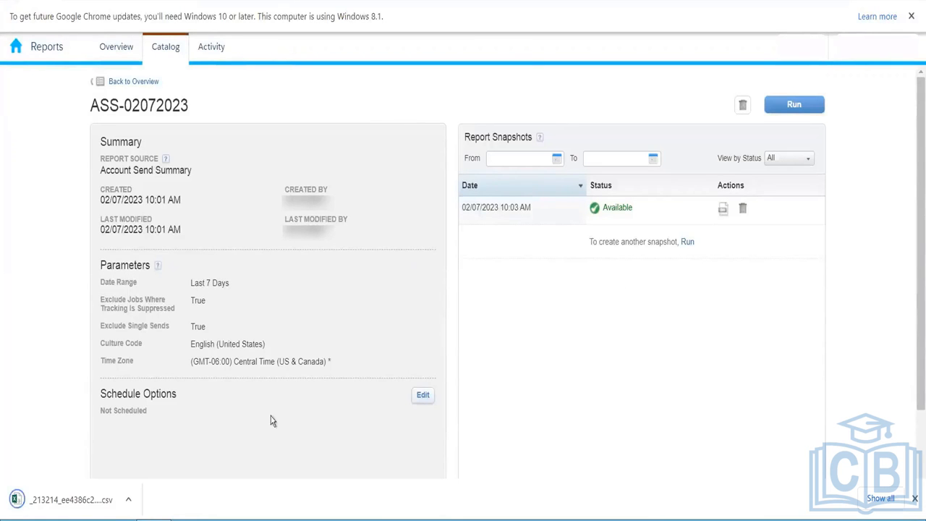
{"action": "left_click", "coordinate": [74, 500]}
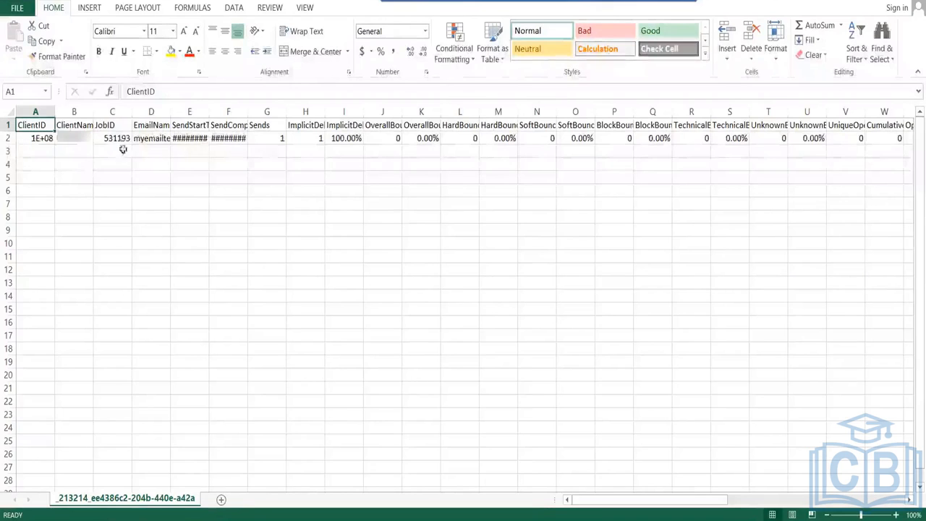
- Auto-fit columns D, E, F and A to show full EmailName, send times and ClientID values
{"action": "double_click", "coordinate": [170, 114]}
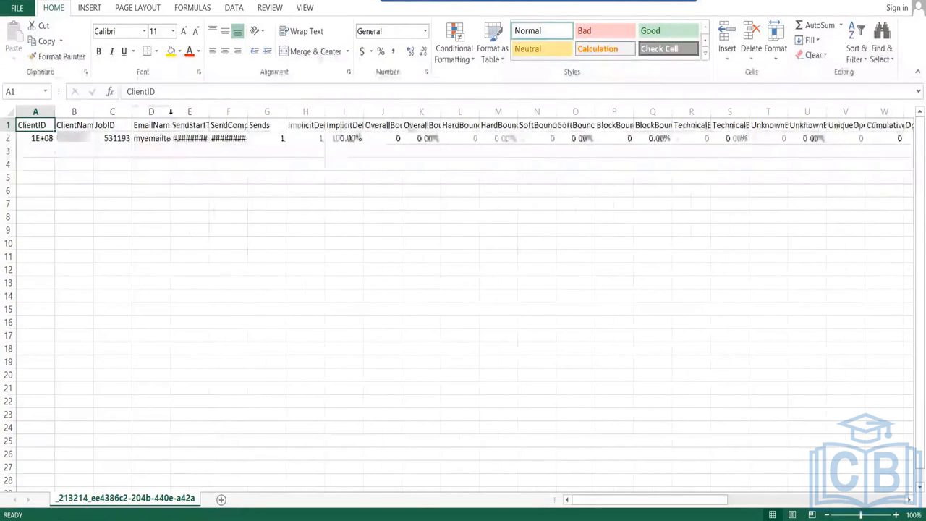
{"action": "left_click_drag", "start_coordinate": [227, 110], "coordinate": [226, 107]}
{"action": "double_click", "coordinate": [226, 107]}
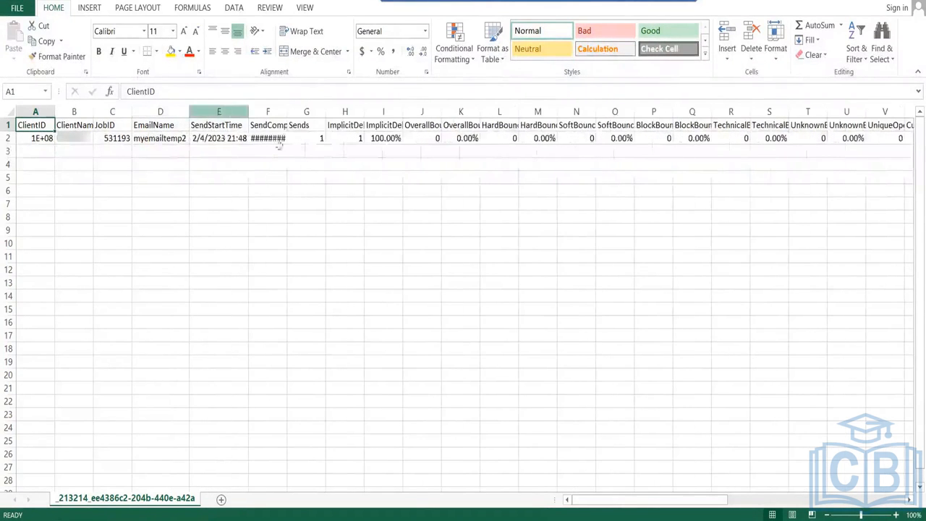
{"action": "double_click", "coordinate": [286, 108]}
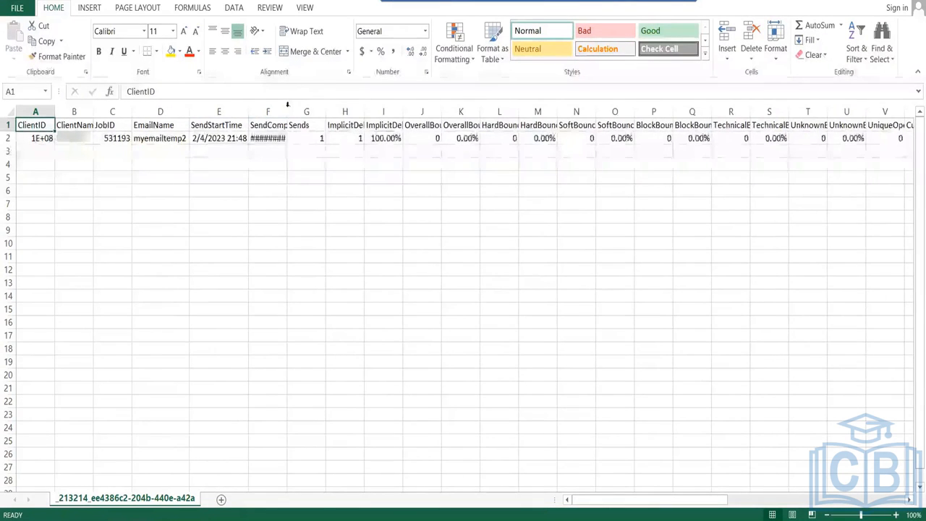
{"action": "left_click_drag", "start_coordinate": [55, 108], "coordinate": [55, 109]}
{"action": "double_click", "coordinate": [55, 109]}
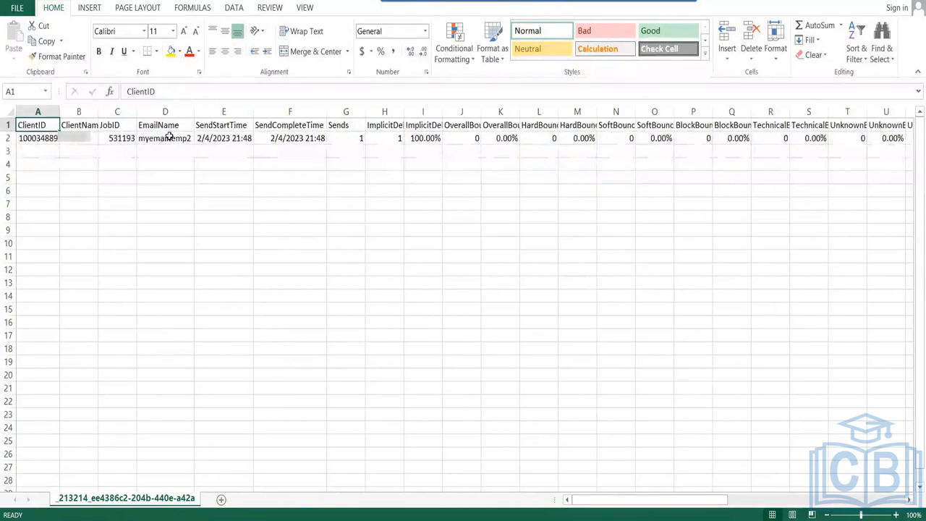
- Inspect row 2 values in D2, L2 and AM2 and the FTAFRecipientRate heading
{"action": "left_click", "coordinate": [169, 136]}
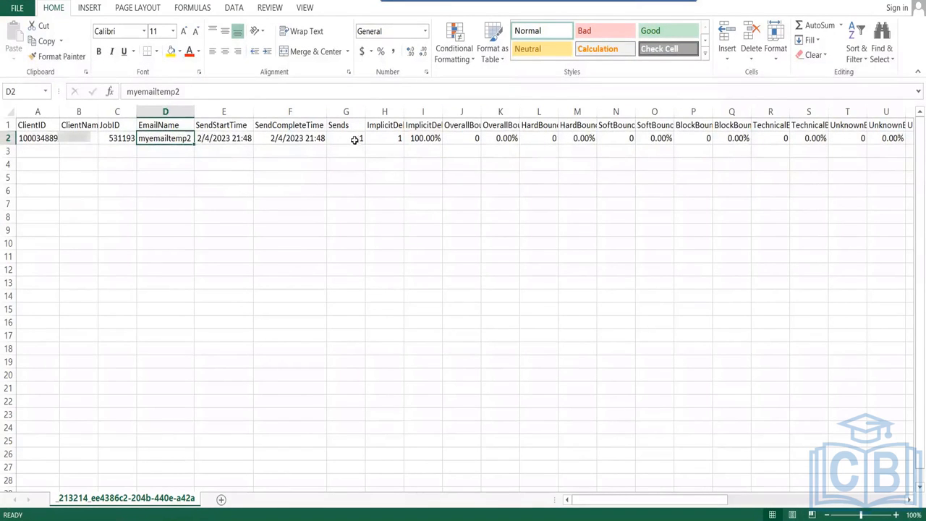
{"action": "left_click", "coordinate": [543, 137]}
{"action": "key", "text": "Right"}
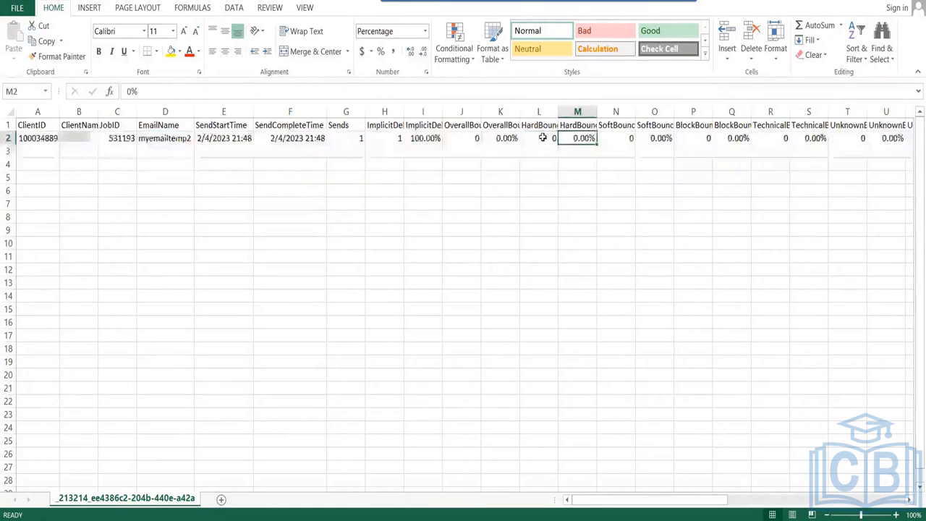
{"action": "key", "text": "Right"}
{"action": "key", "text": "Right"}
{"action": "key", "text": "Right"}
{"action": "key", "text": "Right"}
{"action": "key", "text": "Right"}
{"action": "key", "text": "Right"}
{"action": "key", "text": "Right"}
{"action": "key", "text": "Right"}
{"action": "key", "text": "Right"}
{"action": "key", "text": "Right"}
{"action": "key", "text": "Right"}
{"action": "key", "text": "Right"}
{"action": "key", "text": "Right"}
{"action": "key", "text": "Right"}
{"action": "key", "text": "Right"}
{"action": "key", "text": "Right"}
{"action": "key", "text": "Right"}
{"action": "key", "text": "Right"}
{"action": "key", "text": "Right"}
{"action": "key", "text": "Right"}
{"action": "key", "text": "Right"}
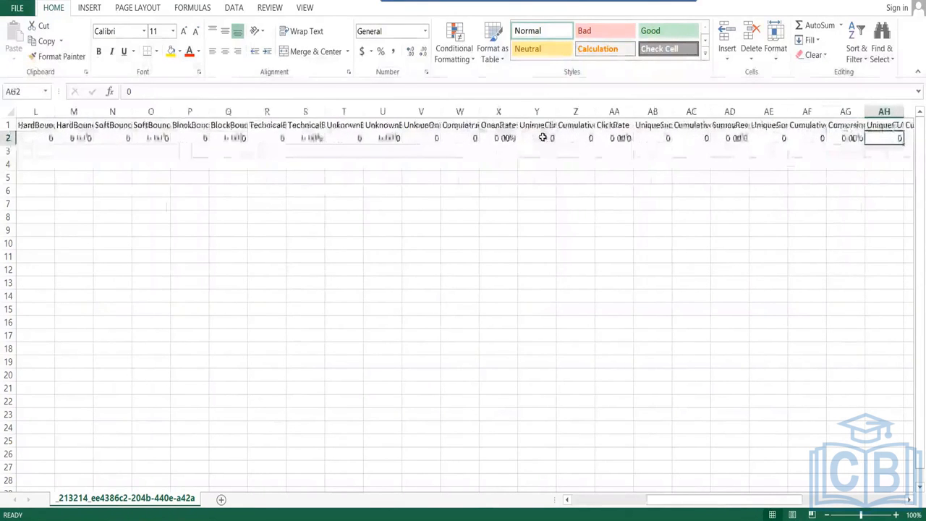
{"action": "key", "text": "Right"}
{"action": "key", "text": "Right"}
{"action": "key", "text": "Right"}
{"action": "key", "text": "Right"}
{"action": "key", "text": "Right"}
{"action": "key", "text": "Right"}
{"action": "key", "text": "Right"}
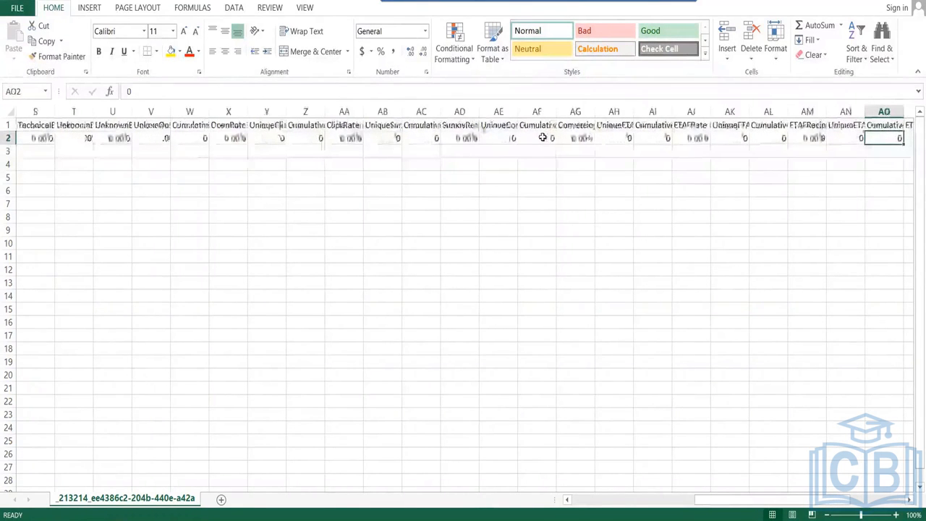
{"action": "key", "text": "Left"}
{"action": "key", "text": "Left"}
{"action": "key", "text": "Left"}
{"action": "key", "text": "Left"}
{"action": "key", "text": "Left"}
{"action": "key", "text": "Left"}
{"action": "key", "text": "Left"}
{"action": "key", "text": "Left"}
{"action": "key", "text": "Left"}
{"action": "key", "text": "Left"}
{"action": "key", "text": "Left"}
{"action": "key", "text": "Left"}
{"action": "key", "text": "Left"}
{"action": "key", "text": "Left"}
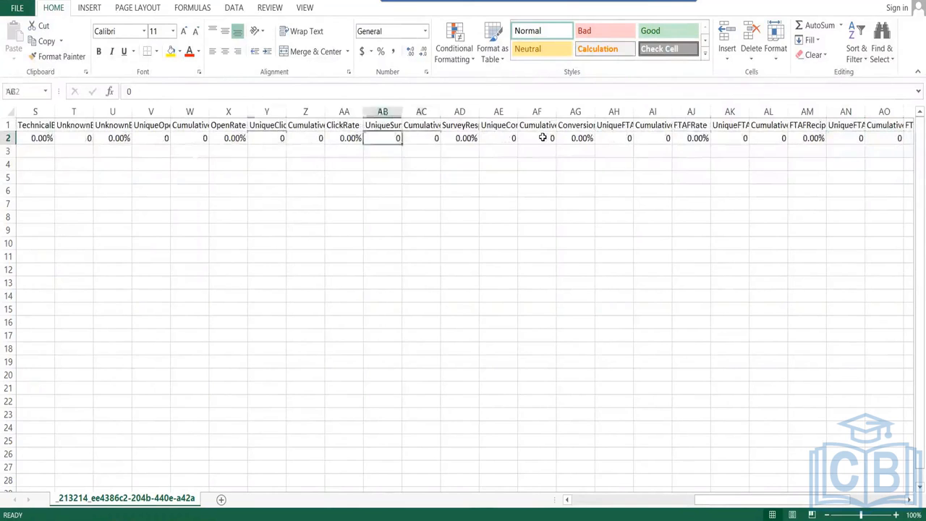
{"action": "key", "text": "Left"}
{"action": "key", "text": "Left"}
{"action": "key", "text": "Left"}
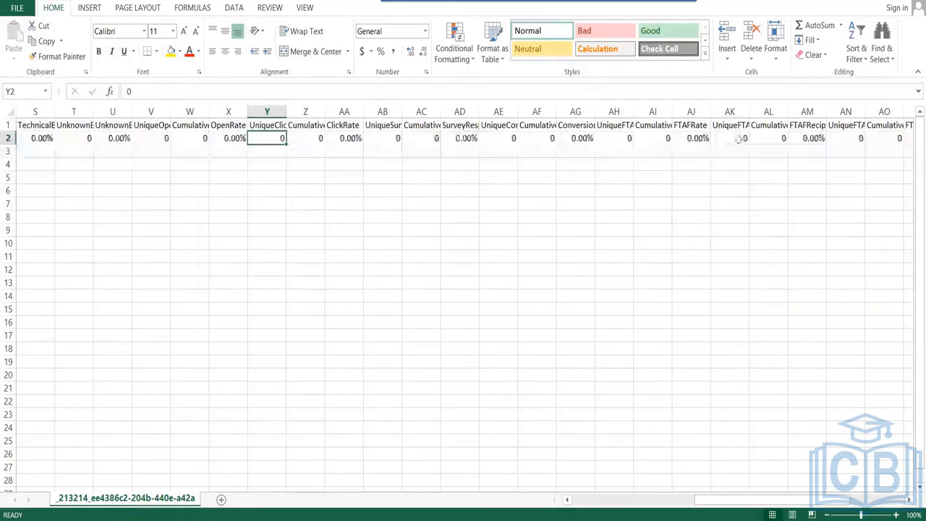
{"action": "left_click", "coordinate": [808, 137]}
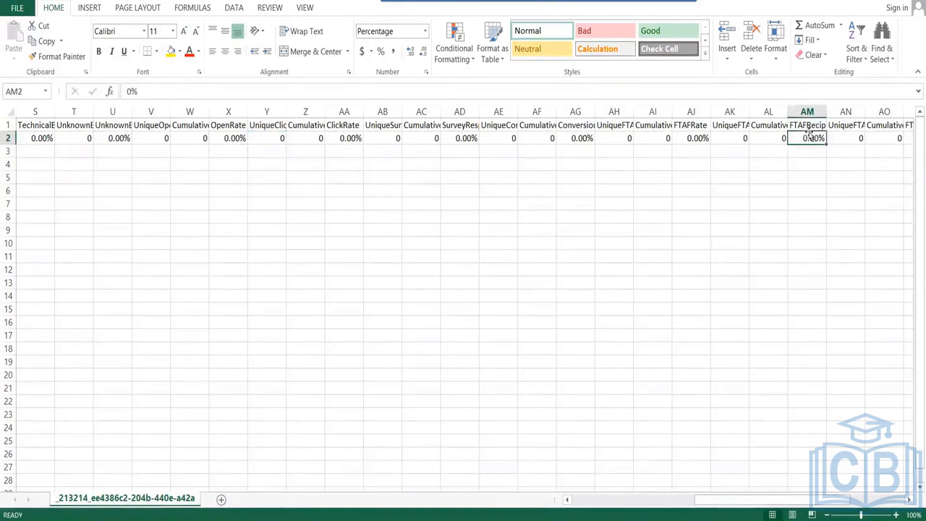
{"action": "key", "text": "Up"}
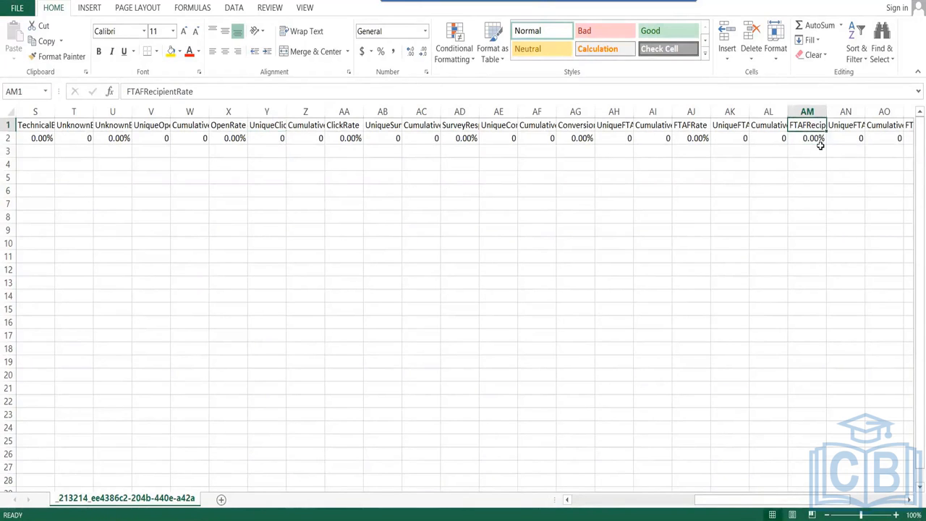
{"action": "key", "text": "Left"}
{"action": "key", "text": "Left"}
{"action": "key", "text": "Left"}
{"action": "key", "text": "Left"}
{"action": "key", "text": "Left"}
{"action": "key", "text": "Left"}
{"action": "key", "text": "Left"}
{"action": "key", "text": "Left"}
{"action": "key", "text": "Left"}
{"action": "key", "text": "Left"}
{"action": "key", "text": "Left"}
{"action": "key", "text": "Left"}
{"action": "key", "text": "Left"}
{"action": "key", "text": "Left"}
{"action": "key", "text": "Left"}
{"action": "key", "text": "Left"}
{"action": "key", "text": "Left"}
{"action": "key", "text": "Left"}
{"action": "key", "text": "Left"}
{"action": "key", "text": "Left"}
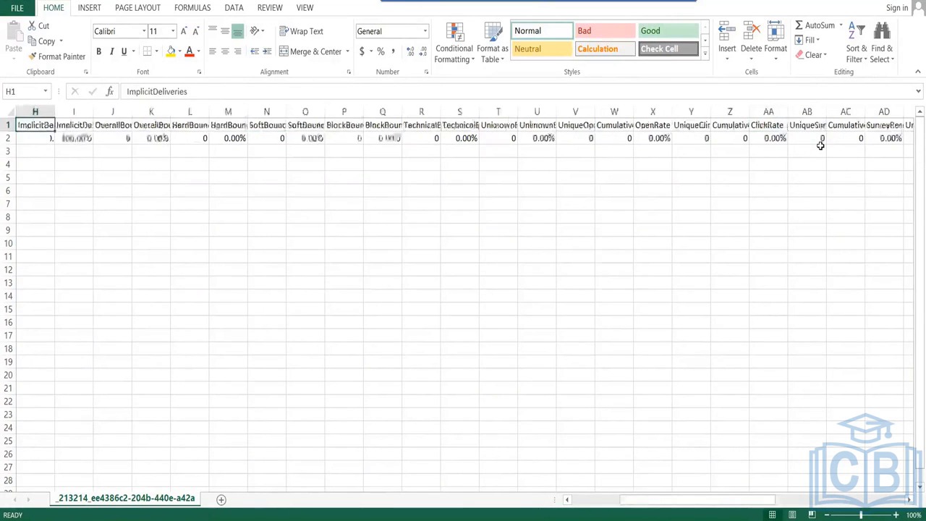
{"action": "key", "text": "Left"}
{"action": "key", "text": "Left"}
{"action": "key", "text": "Left"}
{"action": "key", "text": "Left"}
{"action": "key", "text": "Left"}
{"action": "key", "text": "Left"}
{"action": "key", "text": "Left"}
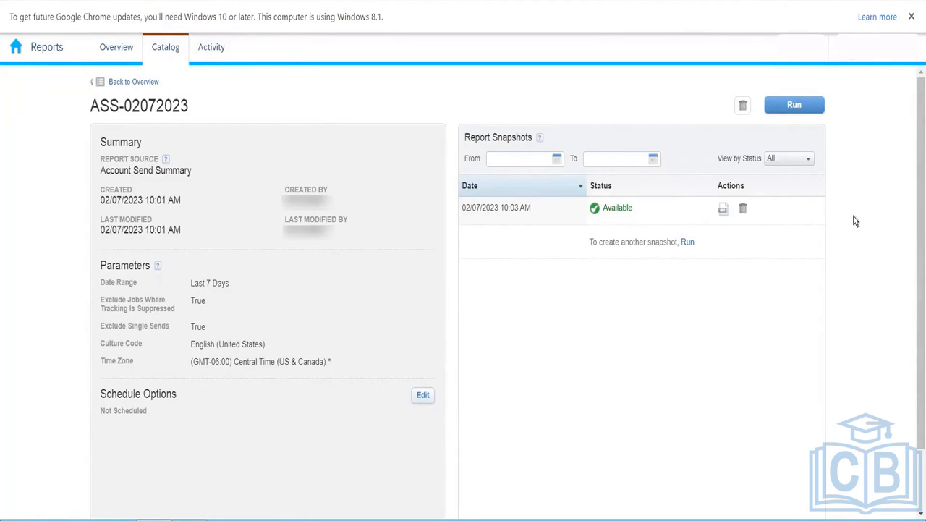
- Keep the snapshot filter on All, review today's Activity showing ASS-02072023, then return to the Catalog
{"action": "left_click", "coordinate": [807, 161]}
{"action": "left_click", "coordinate": [807, 165]}
{"action": "left_click", "coordinate": [161, 47]}
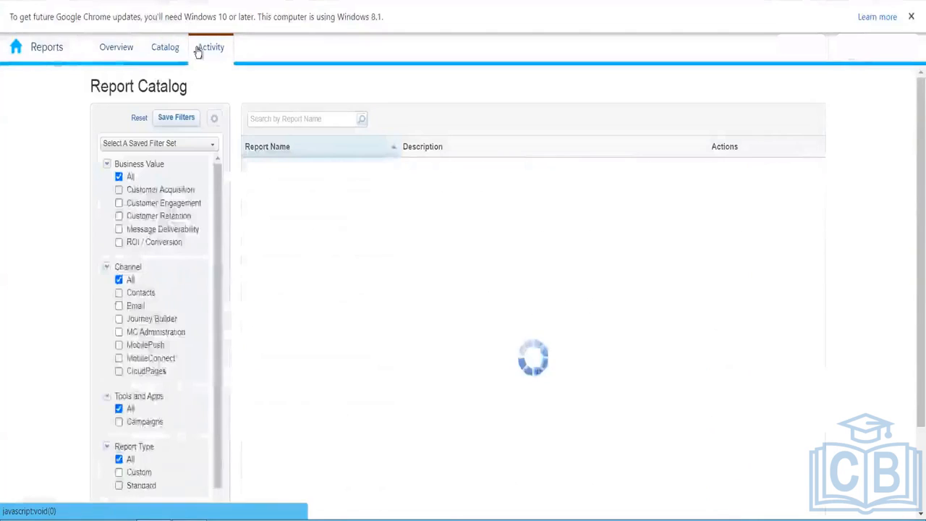
{"action": "left_click", "coordinate": [196, 48]}
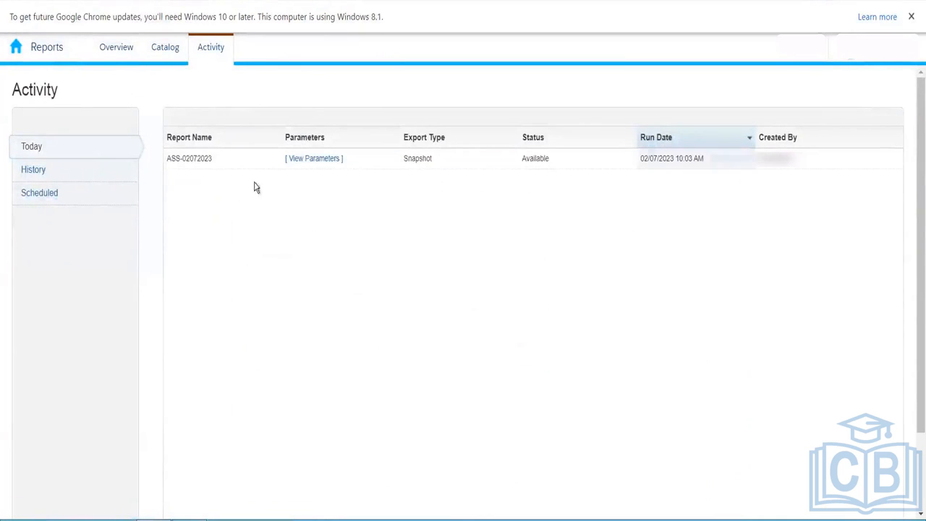
{"action": "left_click", "coordinate": [171, 52]}
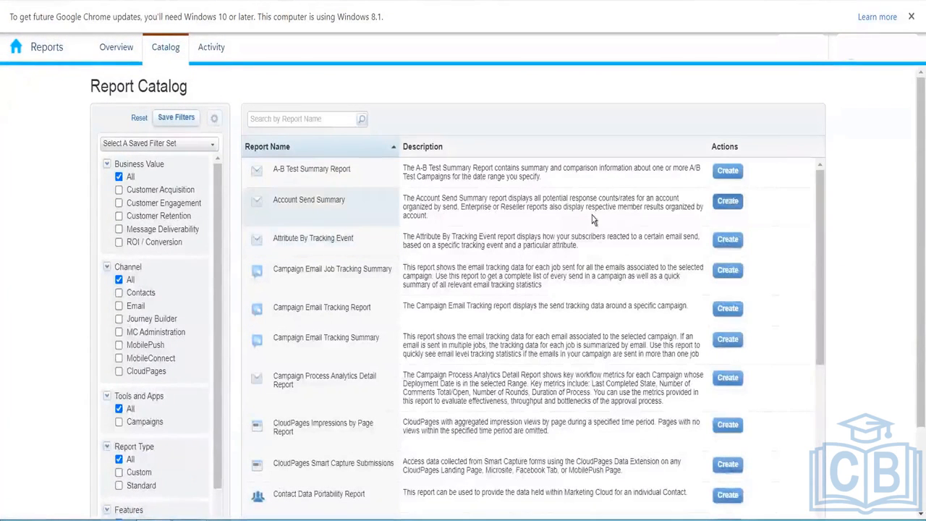
- Drop the Account Send Summary and run an A-B Test Summary Report on Best Subject Line 010
{"action": "left_click", "coordinate": [592, 220]}
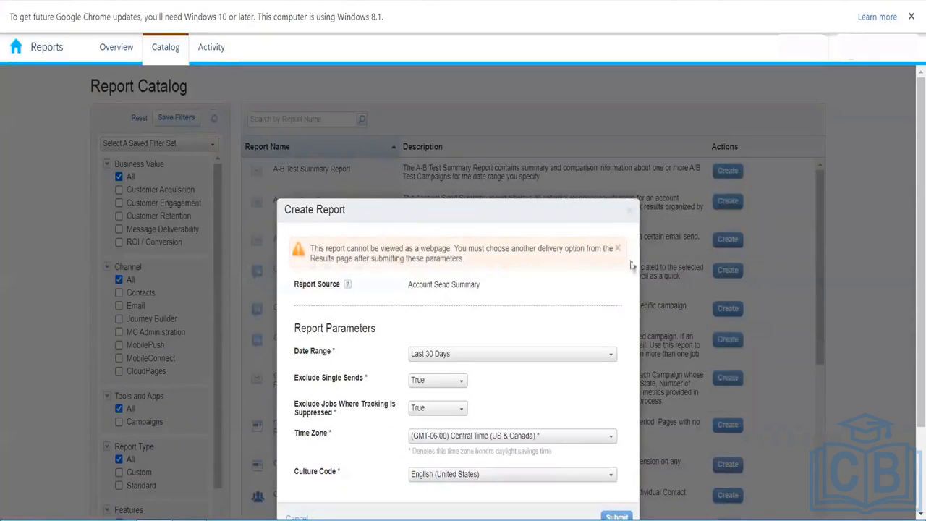
{"action": "left_click", "coordinate": [798, 201]}
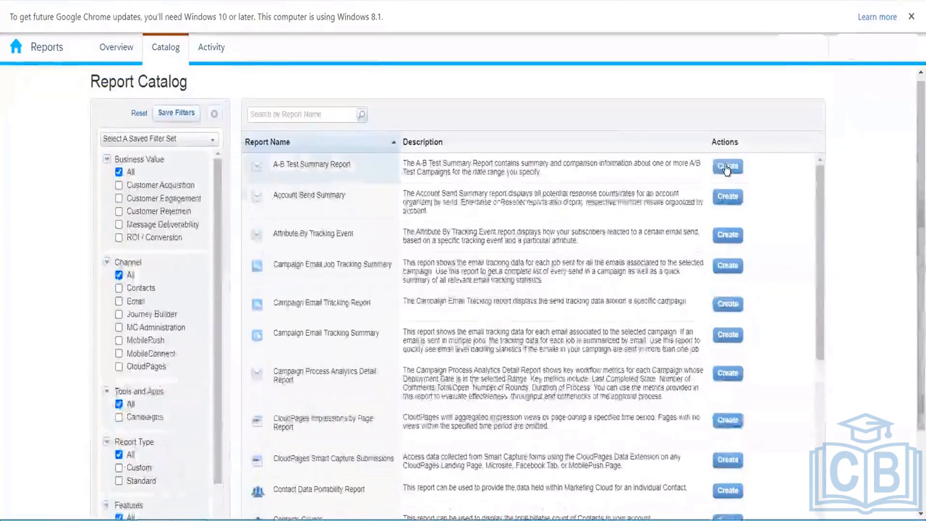
{"action": "left_click", "coordinate": [728, 167]}
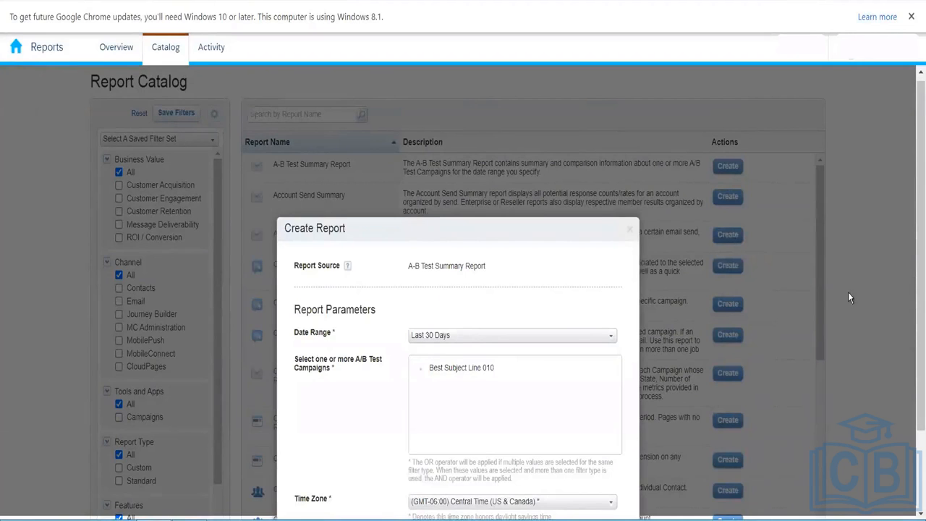
{"action": "scroll", "coordinate": [475, 362], "scroll_direction": "down", "scroll_amount": 3}
{"action": "left_click", "coordinate": [461, 276]}
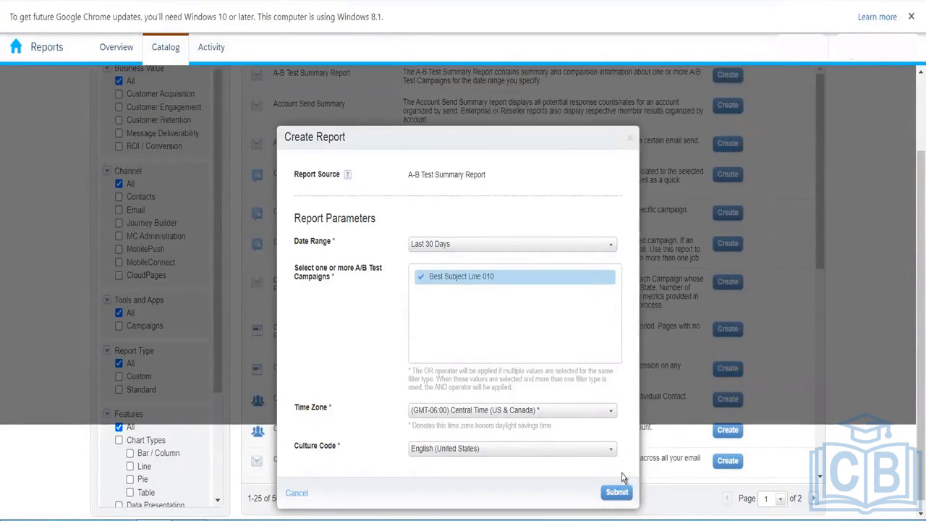
{"action": "left_click", "coordinate": [617, 495]}
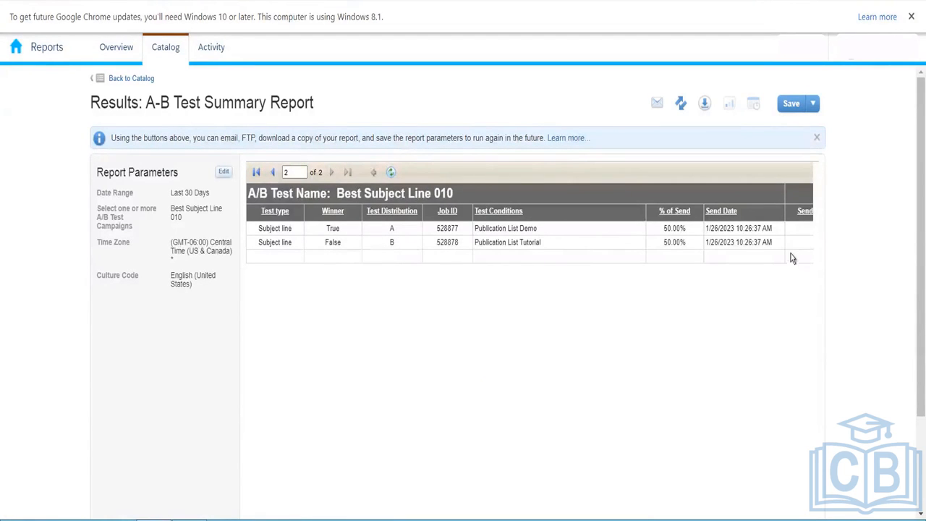
{"action": "left_click_drag", "start_coordinate": [916, 340], "coordinate": [916, 433]}
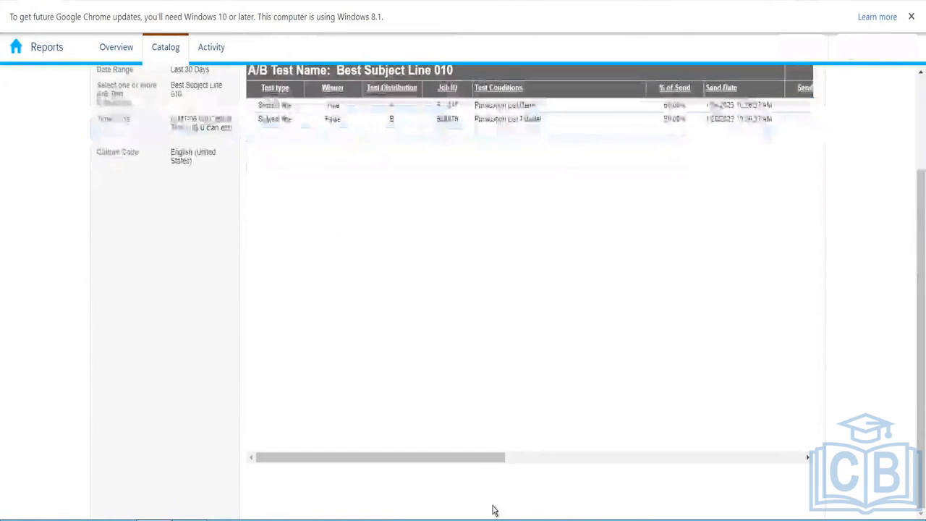
{"action": "left_click_drag", "start_coordinate": [474, 461], "coordinate": [704, 443]}
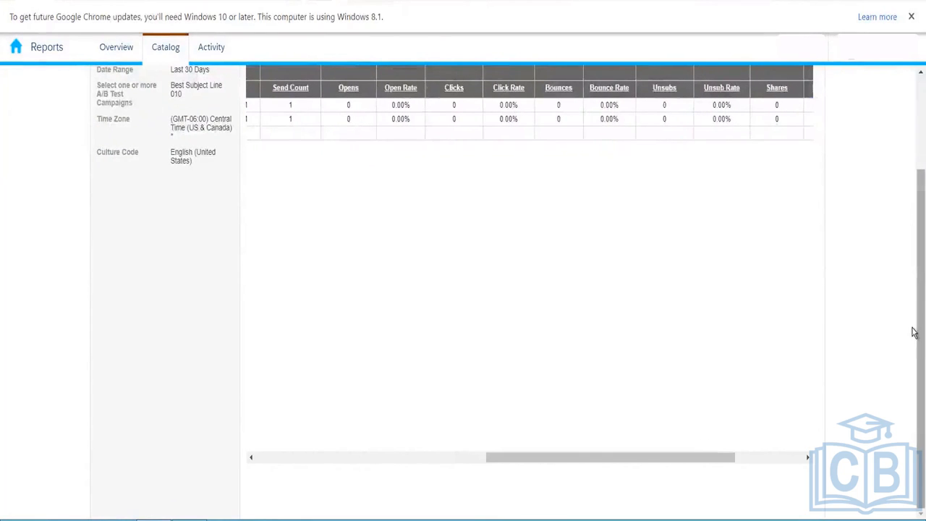
{"action": "left_click_drag", "start_coordinate": [912, 311], "coordinate": [914, 243]}
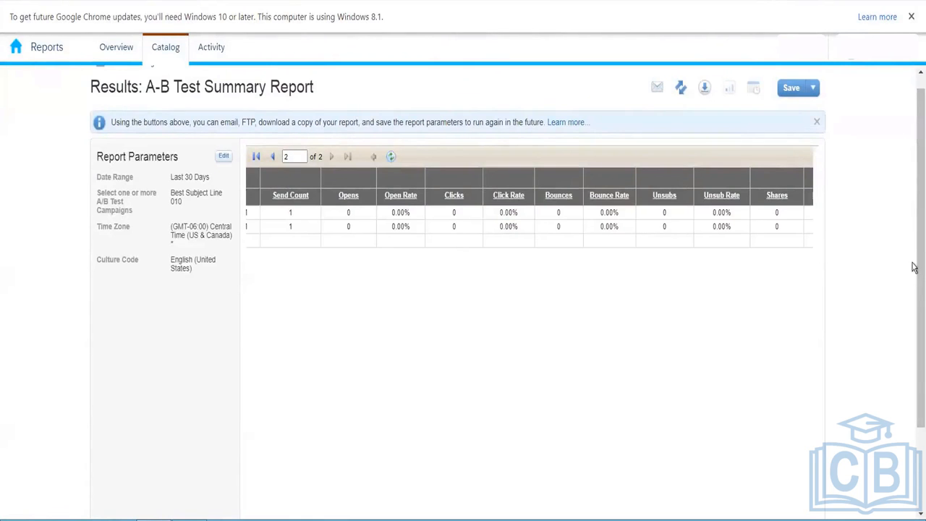
{"action": "left_click_drag", "start_coordinate": [913, 278], "coordinate": [913, 348]}
{"action": "mouse_move", "coordinate": [914, 348]}
{"action": "left_mouse_down"}
{"action": "mouse_move", "coordinate": [913, 420]}
{"action": "mouse_move", "coordinate": [913, 319]}
{"action": "mouse_move", "coordinate": [914, 348]}
{"action": "left_mouse_up"}
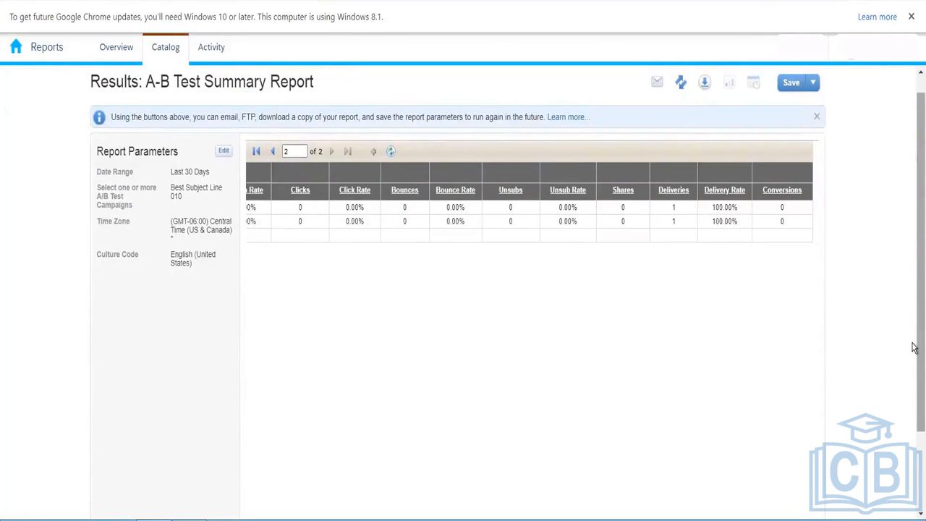
{"action": "left_click_drag", "start_coordinate": [913, 348], "coordinate": [913, 425]}
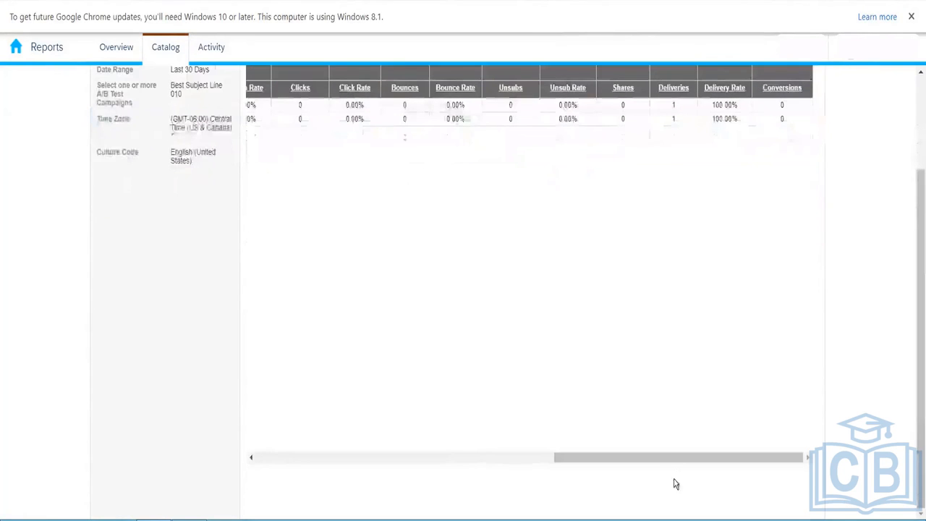
{"action": "left_click_drag", "start_coordinate": [681, 464], "coordinate": [402, 456]}
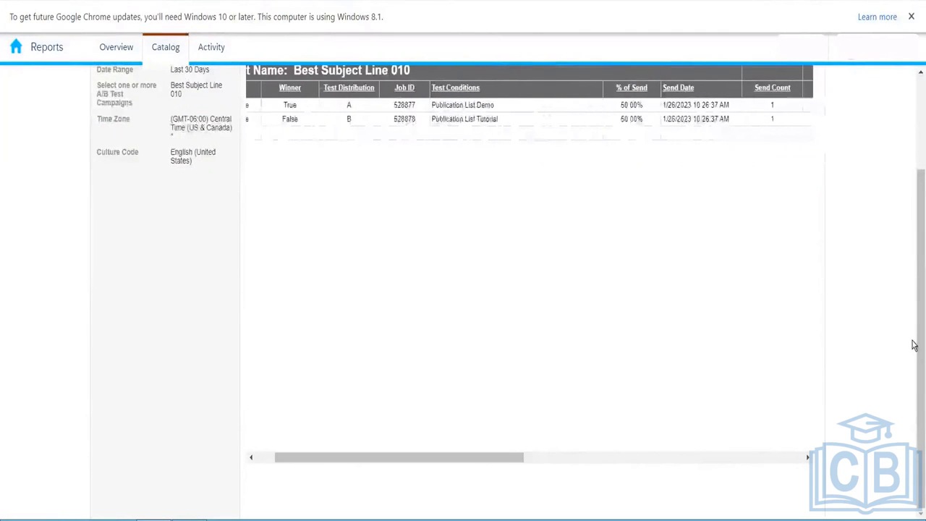
{"action": "left_click_drag", "start_coordinate": [914, 393], "coordinate": [916, 232]}
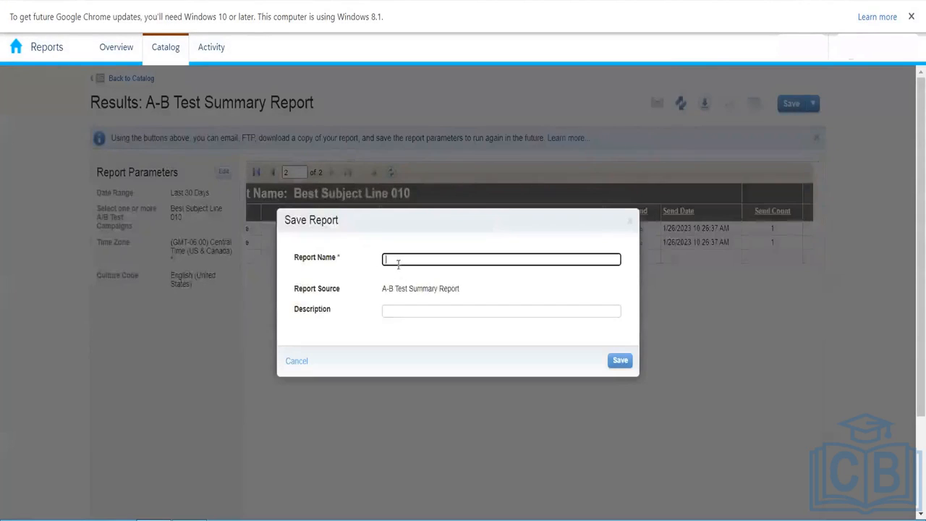
- Save the A-B test results under the report name 'ABTest02072023'
{"action": "type", "text": "ABTest0207"}
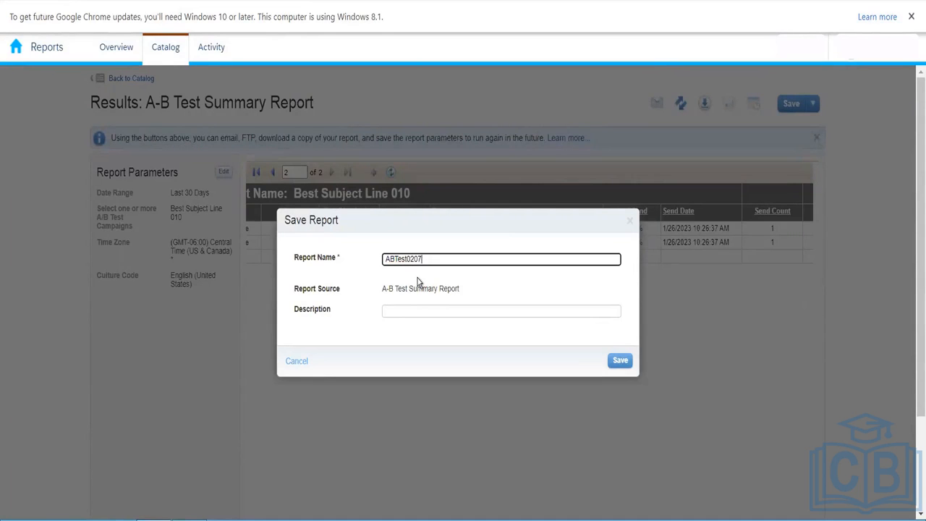
{"action": "type", "text": "2023"}
{"action": "left_click", "coordinate": [621, 361]}
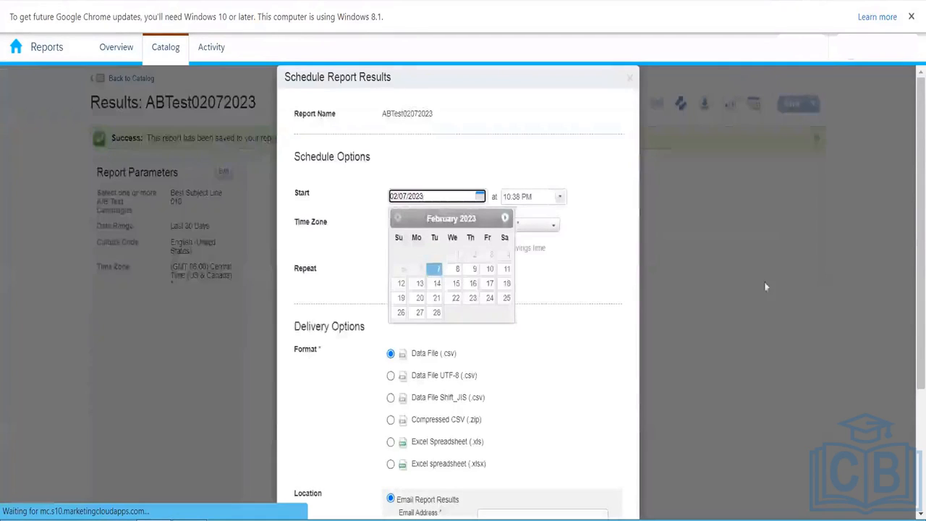
- Set the ABTest02072023 schedule's Repeat frequency to Weekly
{"action": "left_click", "coordinate": [568, 395]}
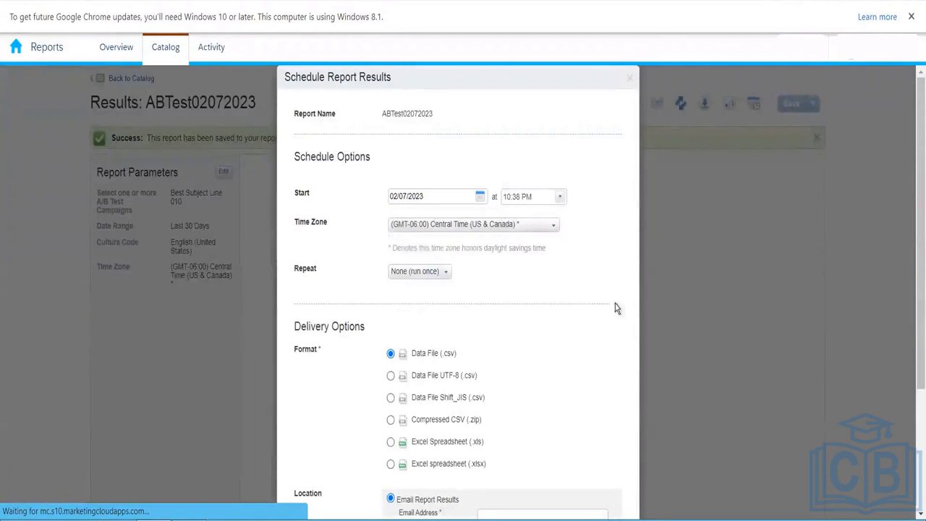
{"action": "left_click_drag", "start_coordinate": [913, 267], "coordinate": [914, 319]}
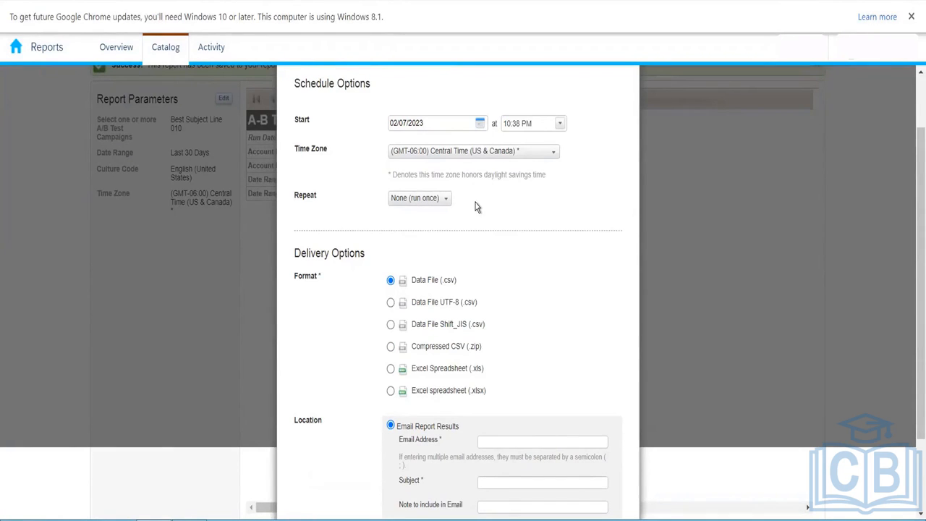
{"action": "left_click", "coordinate": [434, 202]}
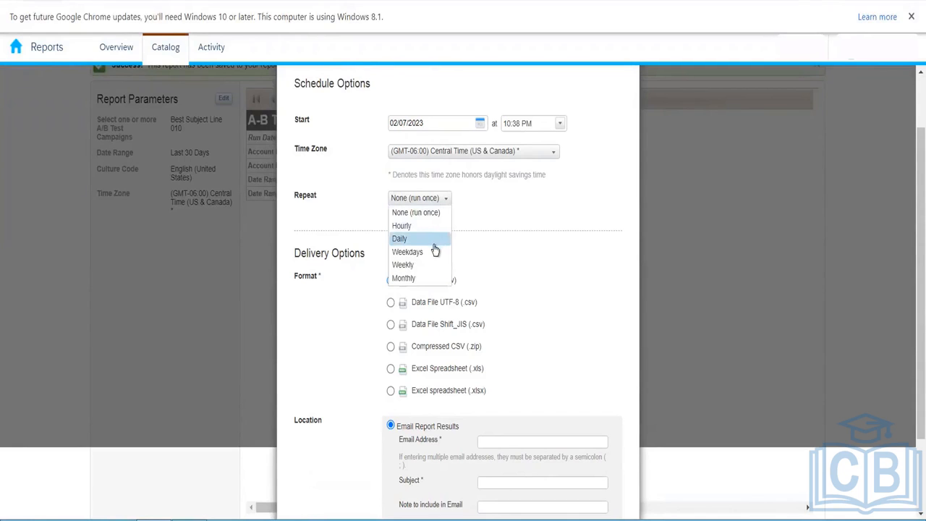
{"action": "left_click", "coordinate": [433, 241]}
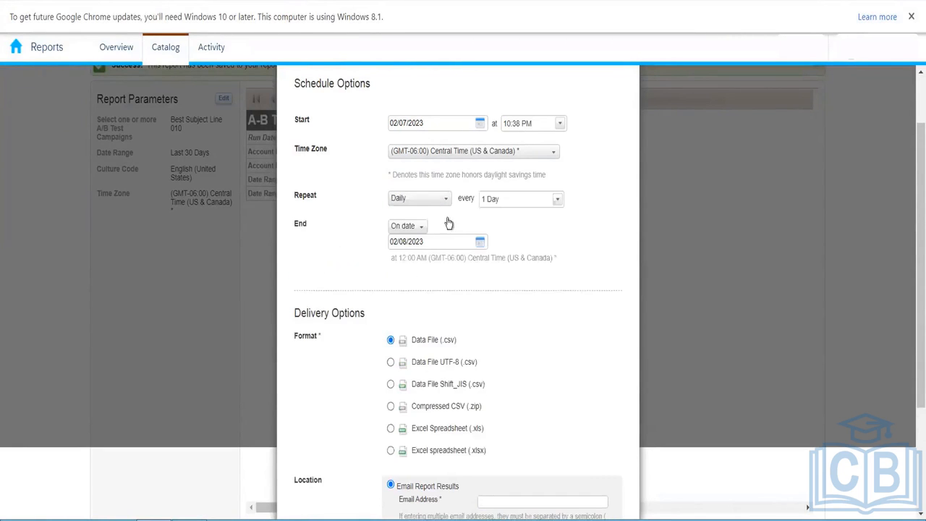
{"action": "left_click", "coordinate": [434, 203]}
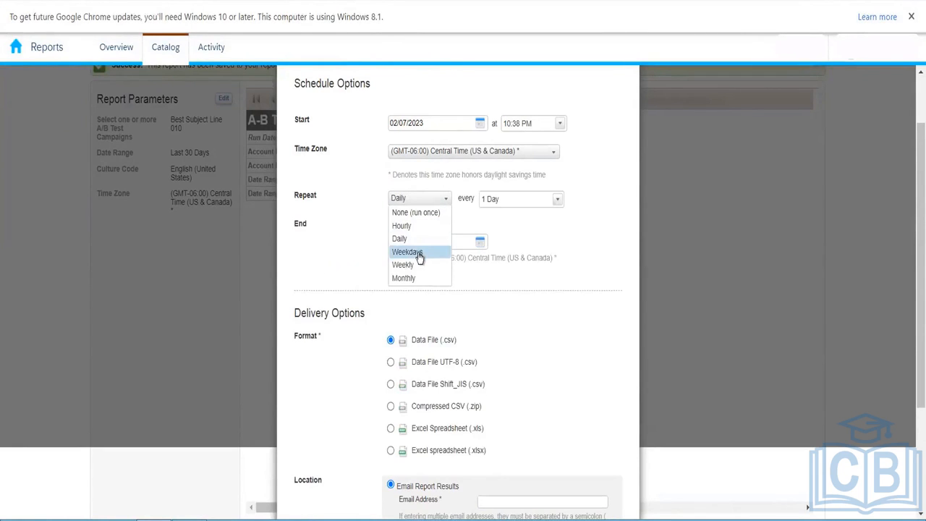
{"action": "left_click", "coordinate": [422, 251]}
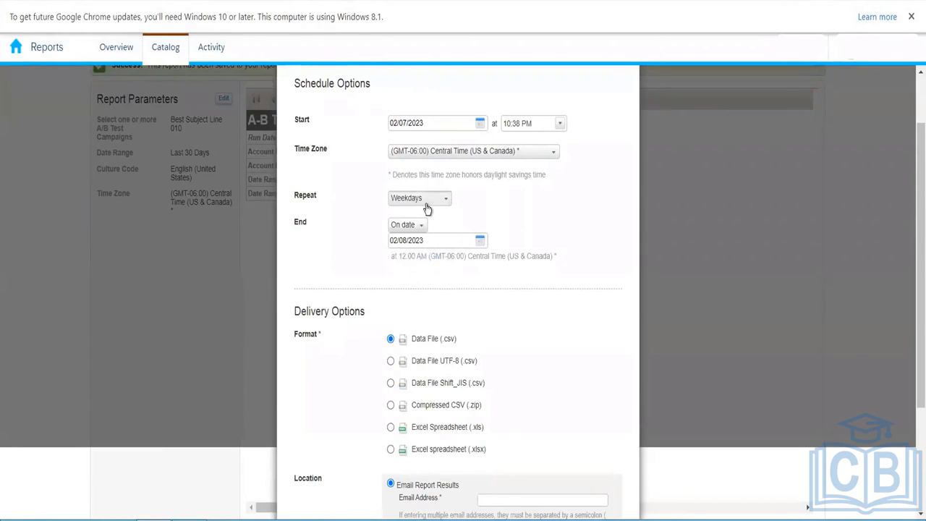
{"action": "left_click", "coordinate": [428, 204]}
{"action": "left_click", "coordinate": [421, 265]}
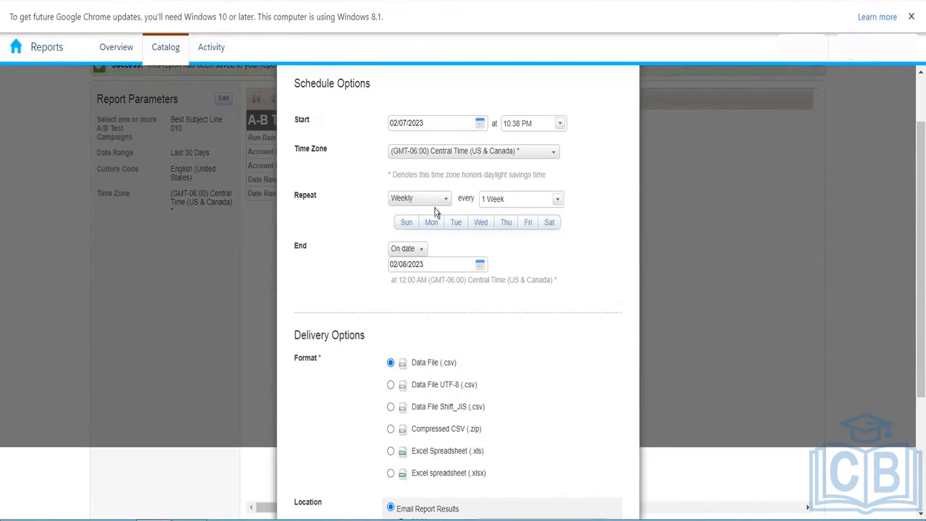
- End the schedule After 10 occurrences and scroll down to the Delivery Options
{"action": "left_click", "coordinate": [417, 254]}
{"action": "left_click", "coordinate": [414, 263]}
{"action": "left_click", "coordinate": [450, 249]}
{"action": "type", "text": "0"}
{"action": "left_click", "coordinate": [564, 307]}
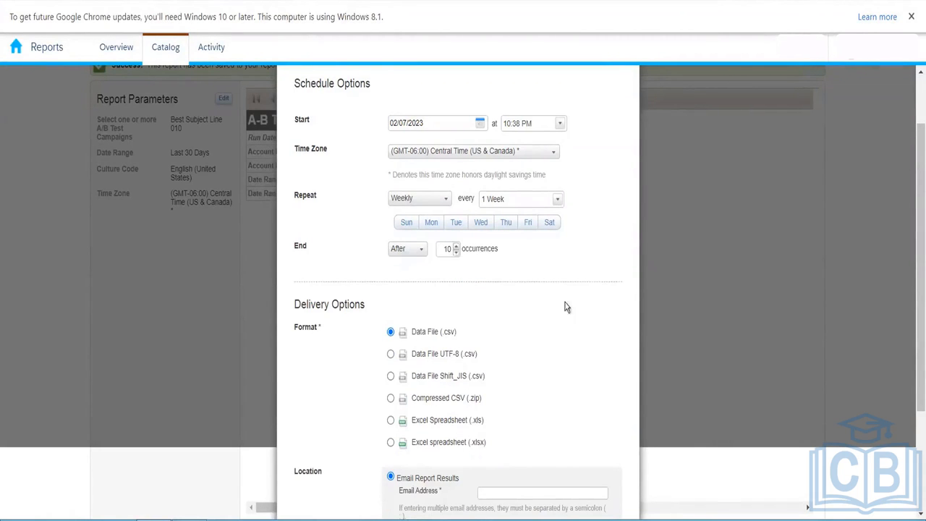
{"action": "scroll", "coordinate": [913, 291], "scroll_direction": "down", "scroll_amount": 2}
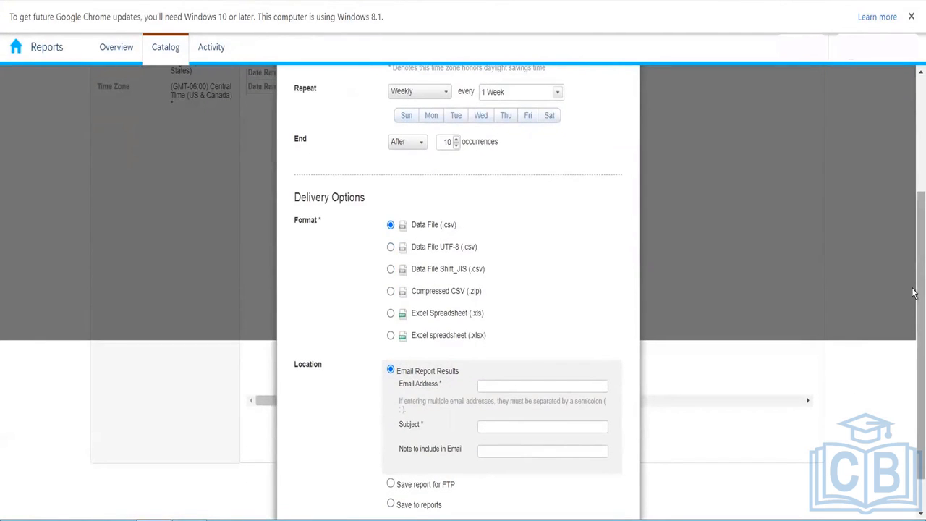
{"action": "scroll", "coordinate": [914, 347], "scroll_direction": "down", "scroll_amount": 1}
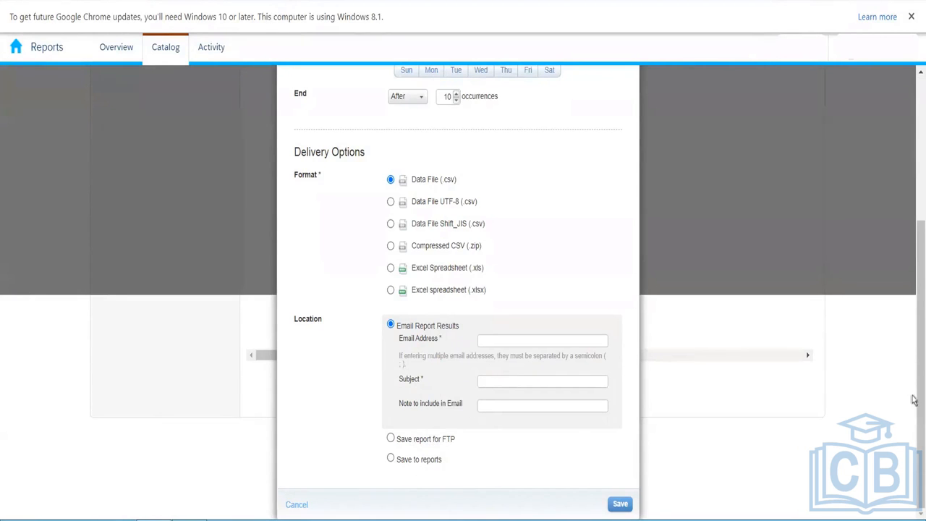
{"action": "left_click_drag", "start_coordinate": [915, 397], "coordinate": [914, 485]}
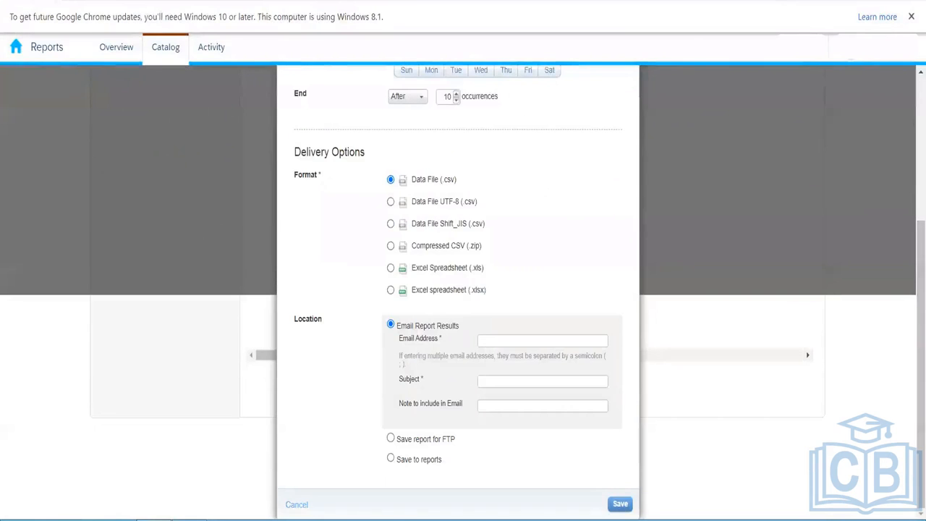
- Cancel the ABTest02072023 schedule and go Back to Catalog
{"action": "left_click", "coordinate": [299, 504]}
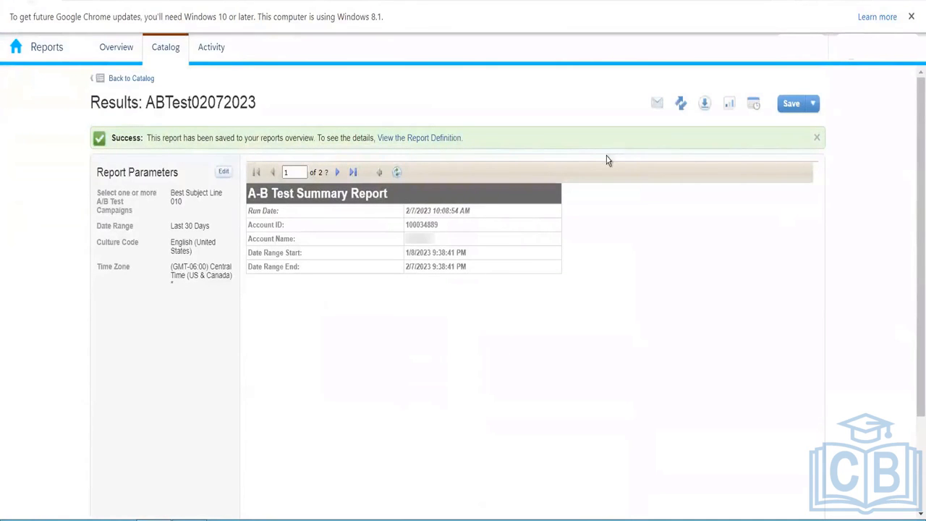
{"action": "left_click", "coordinate": [138, 79]}
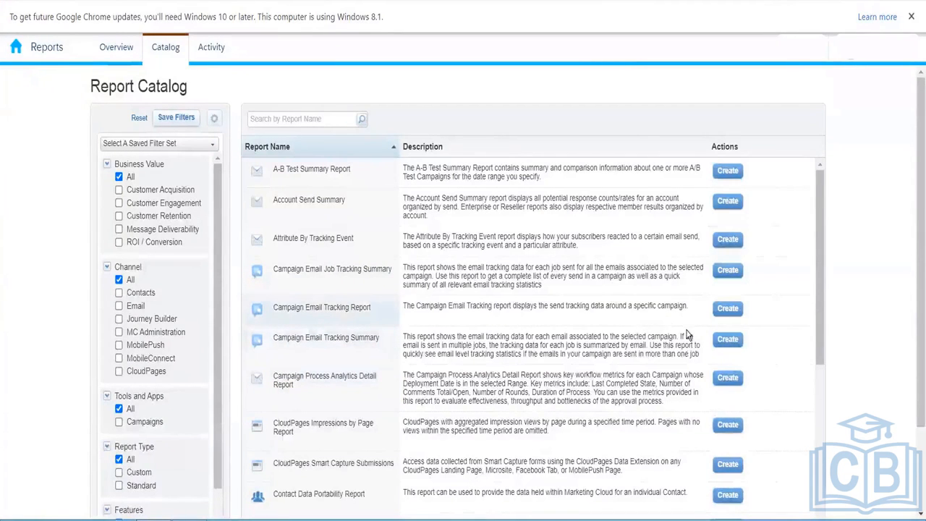
- Submit a Campaign Email Tracking Summary report with 2021 ROE as the campaign
{"action": "left_click", "coordinate": [728, 341]}
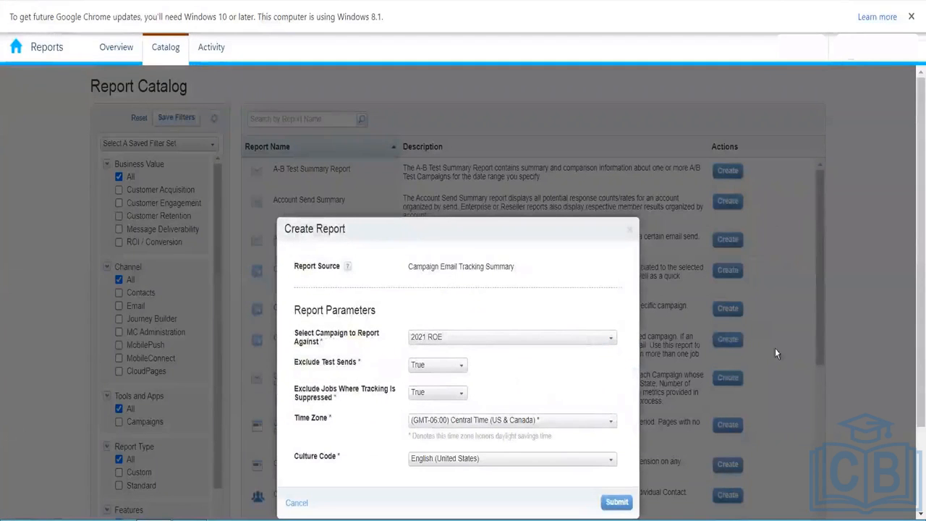
{"action": "scroll", "coordinate": [913, 322], "scroll_direction": "down", "scroll_amount": 1}
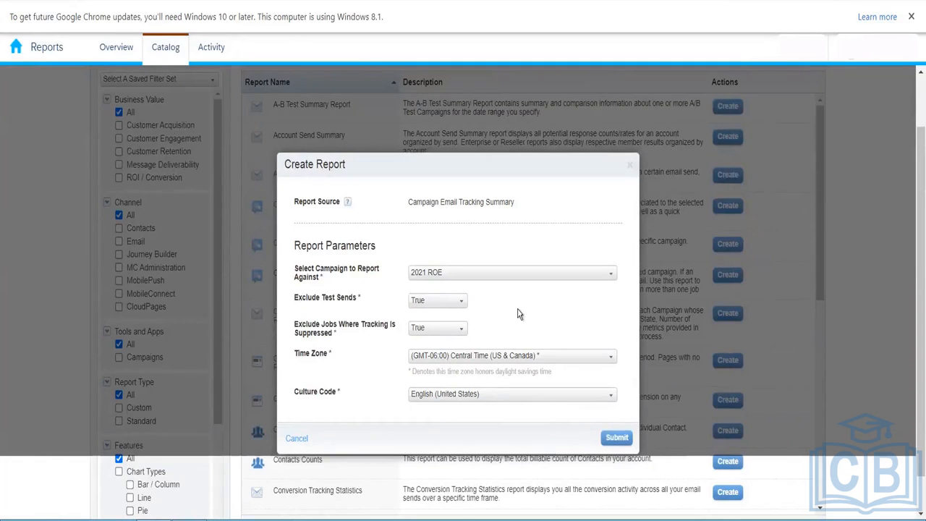
{"action": "left_click", "coordinate": [499, 274]}
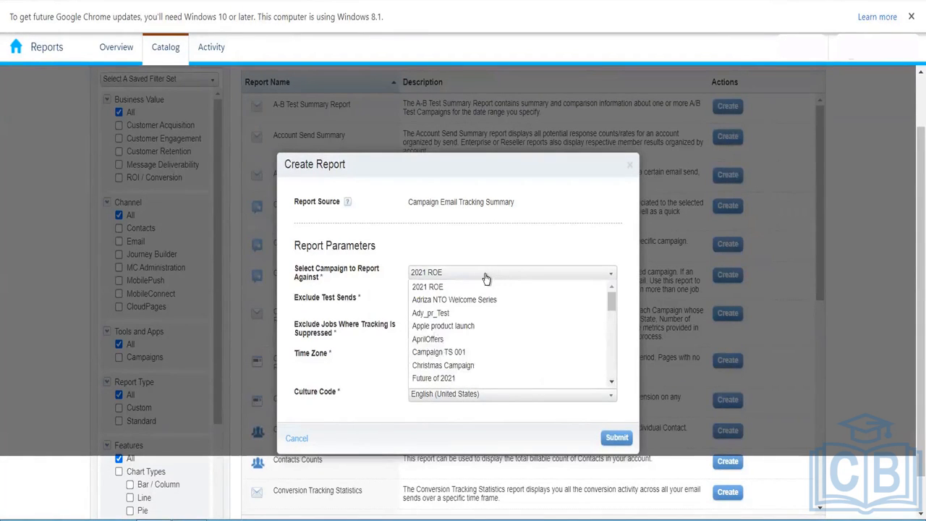
{"action": "left_click", "coordinate": [514, 255]}
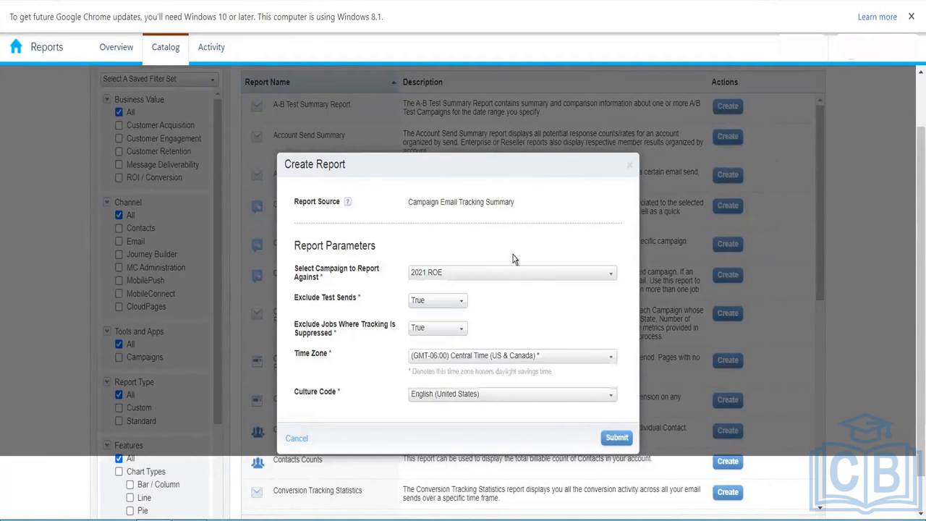
{"action": "left_click", "coordinate": [619, 440]}
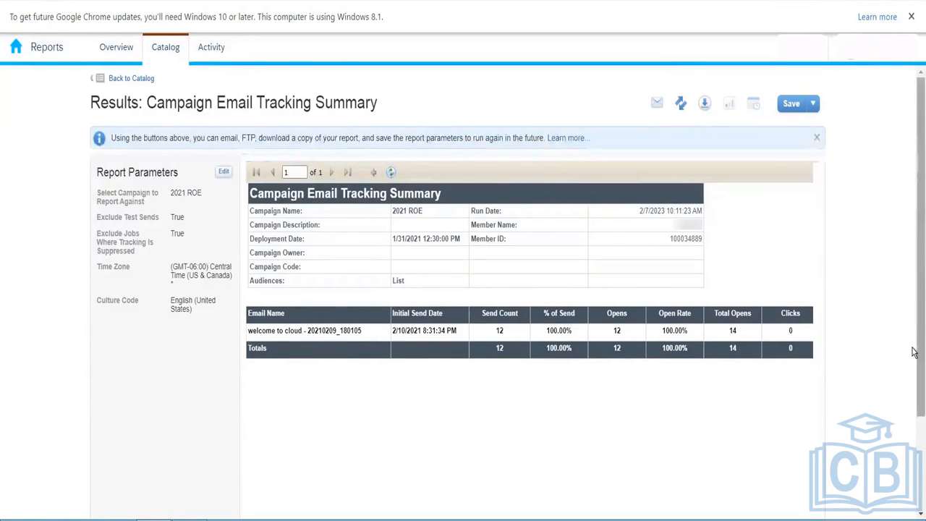
{"action": "mouse_move", "coordinate": [919, 362]}
{"action": "left_mouse_down"}
{"action": "mouse_move", "coordinate": [917, 436]}
{"action": "mouse_move", "coordinate": [914, 372]}
{"action": "left_mouse_up"}
{"action": "scroll", "coordinate": [753, 440], "scroll_direction": "down", "scroll_amount": 1}
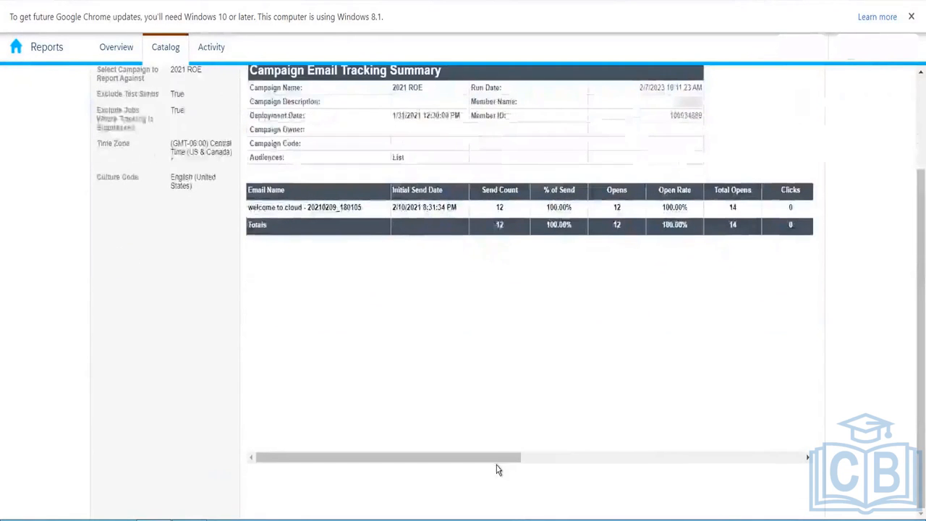
{"action": "left_click_drag", "start_coordinate": [497, 458], "coordinate": [850, 463]}
{"action": "left_click_drag", "start_coordinate": [722, 464], "coordinate": [352, 469]}
{"action": "left_click_drag", "start_coordinate": [918, 234], "coordinate": [918, 139]}
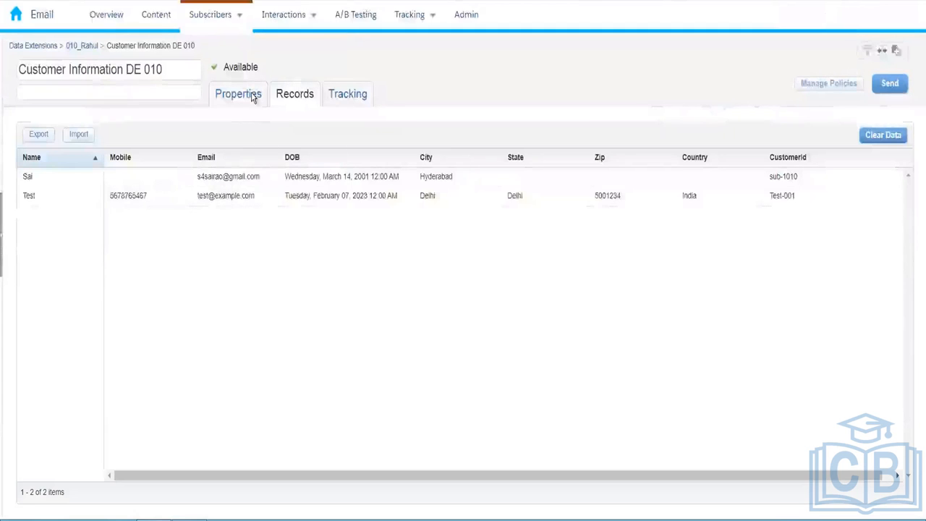
- Bring up the Marketing Cloud studio switcher from the Email Studio home icon
{"action": "mouse_move", "coordinate": [43, 16]}
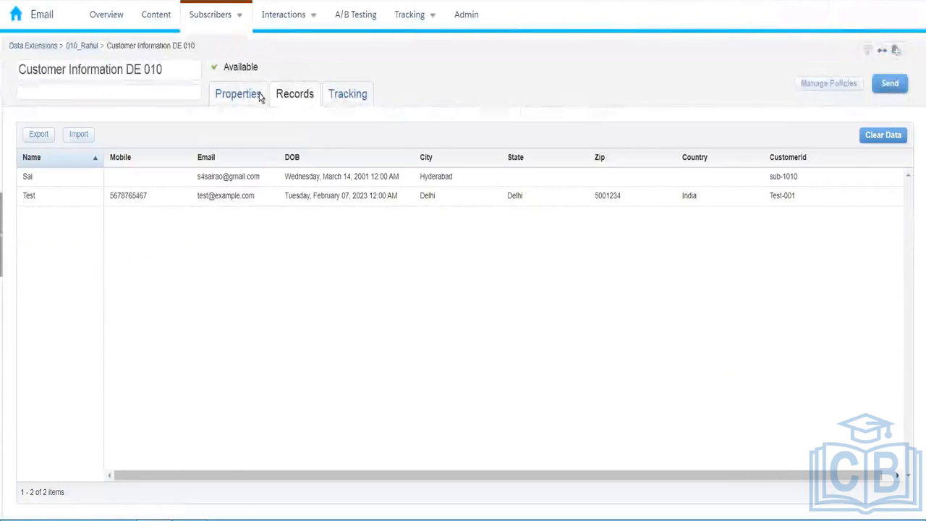
{"action": "mouse_move", "coordinate": [16, 22]}
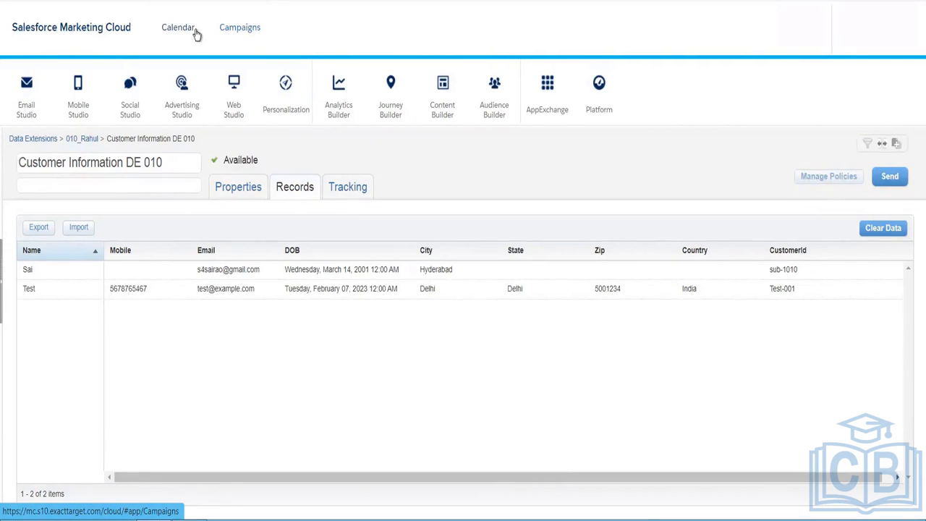
- Open the Campaigns page in Marketing Cloud showing the 61 existing campaigns
{"action": "left_click", "coordinate": [195, 32]}
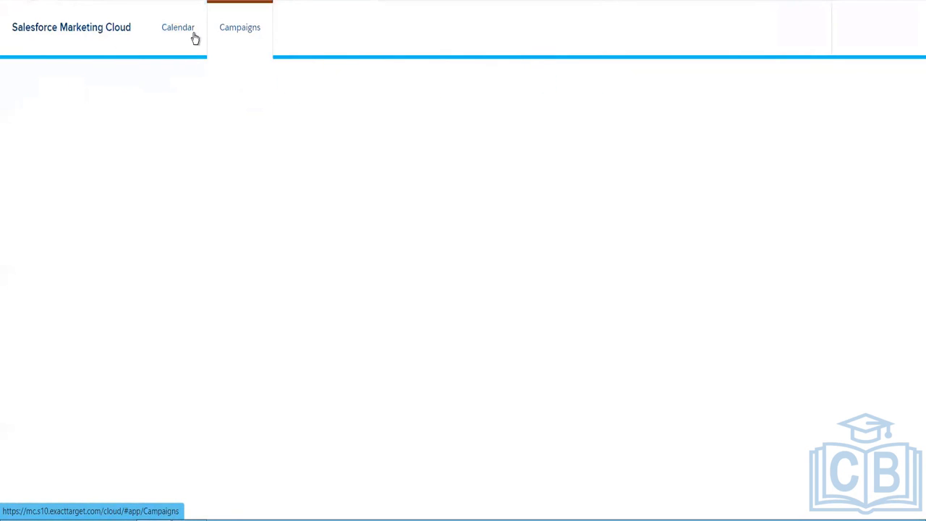
{"action": "left_click", "coordinate": [246, 21]}
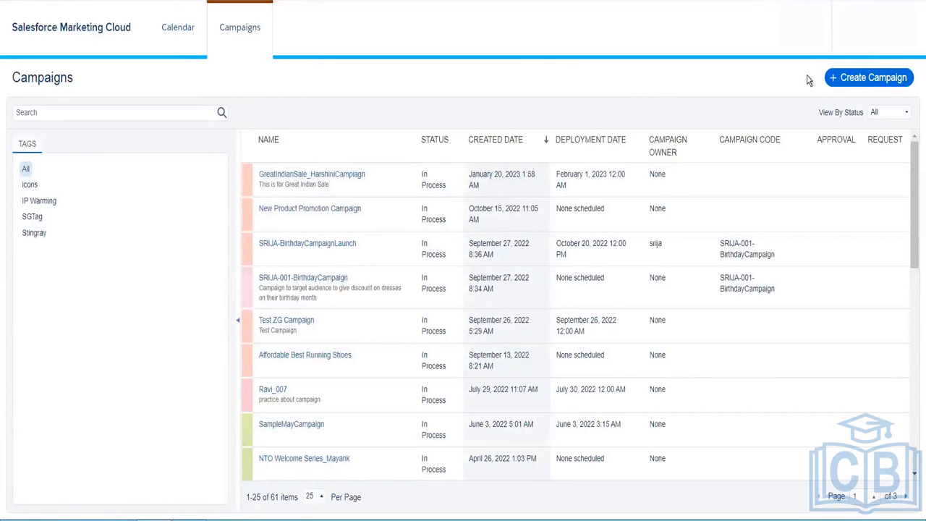
{"action": "left_click", "coordinate": [847, 81]}
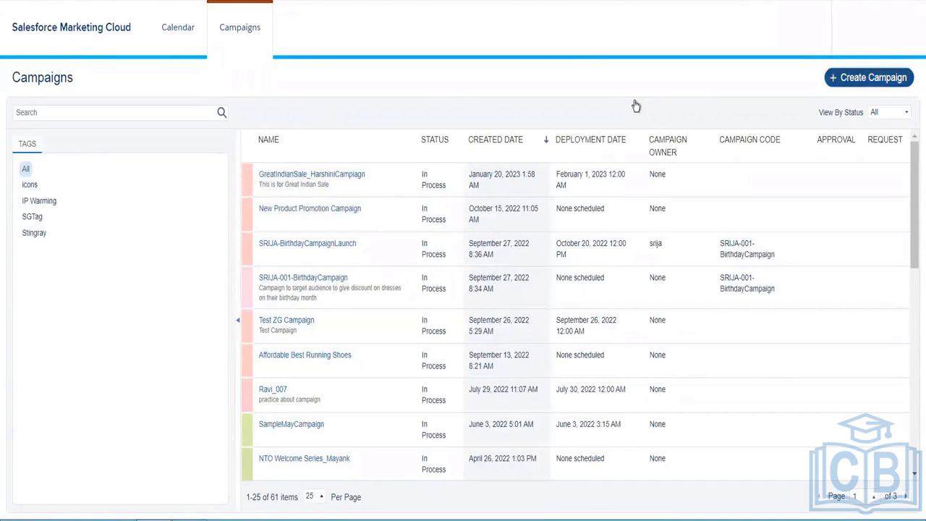
- Create the campaign 'Demo Campaign' with a deployment date of 12 February 2023
{"action": "left_click", "coordinate": [447, 135]}
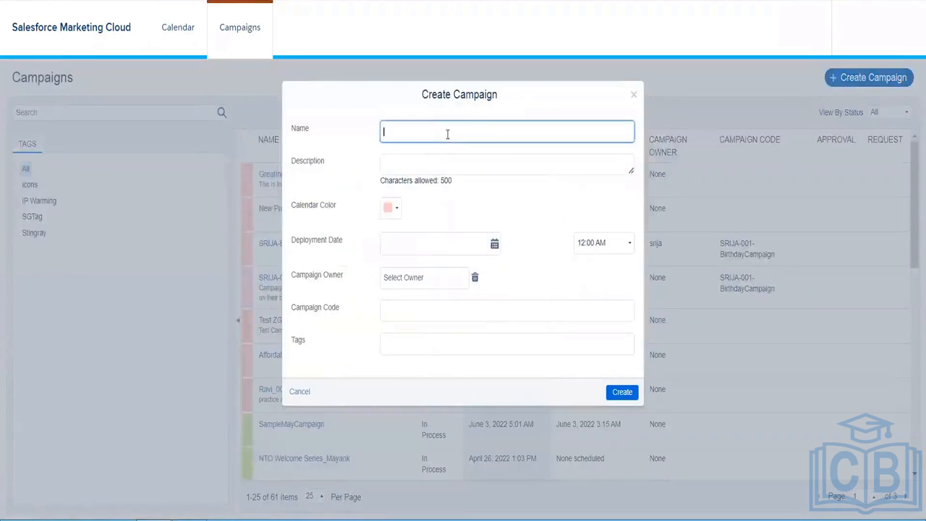
{"action": "key", "text": "Caps_Lock"}
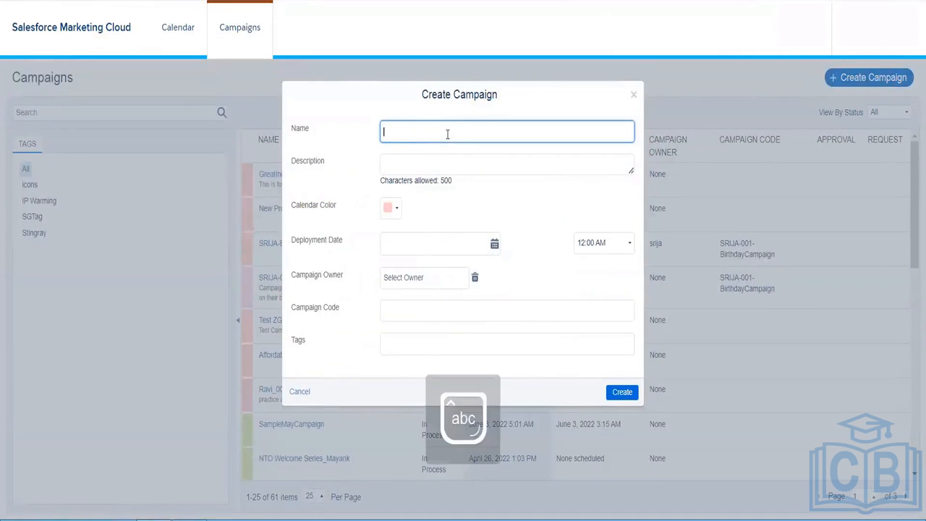
{"action": "type", "text": "Demo Campaign"}
{"action": "left_click", "coordinate": [348, 185]}
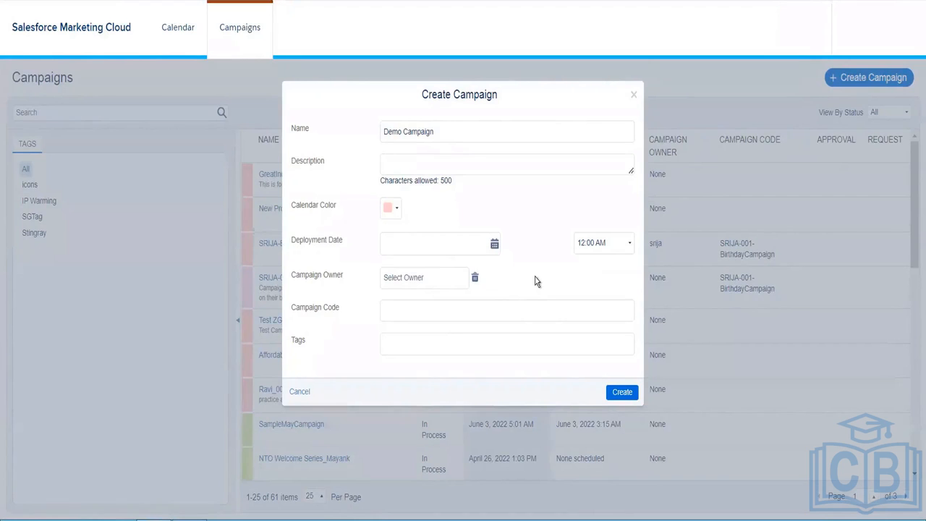
{"action": "left_click", "coordinate": [482, 247]}
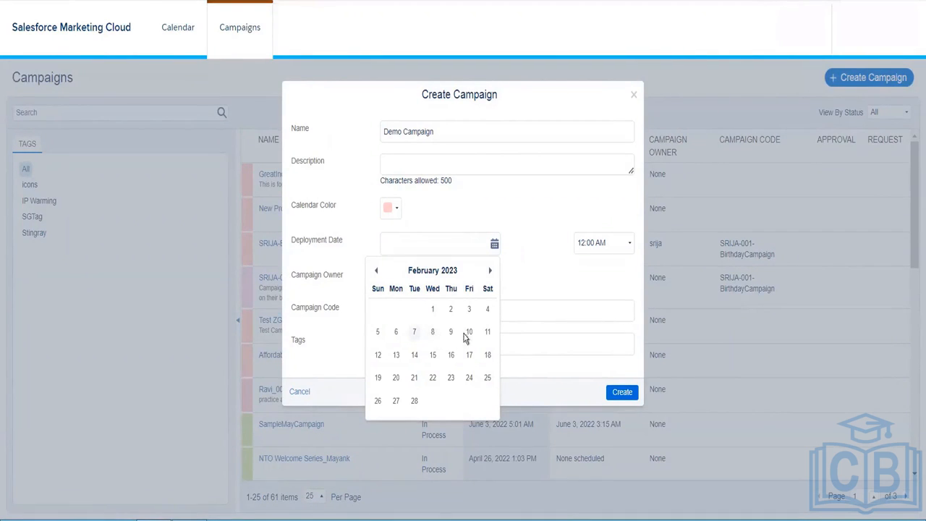
{"action": "left_click", "coordinate": [378, 355]}
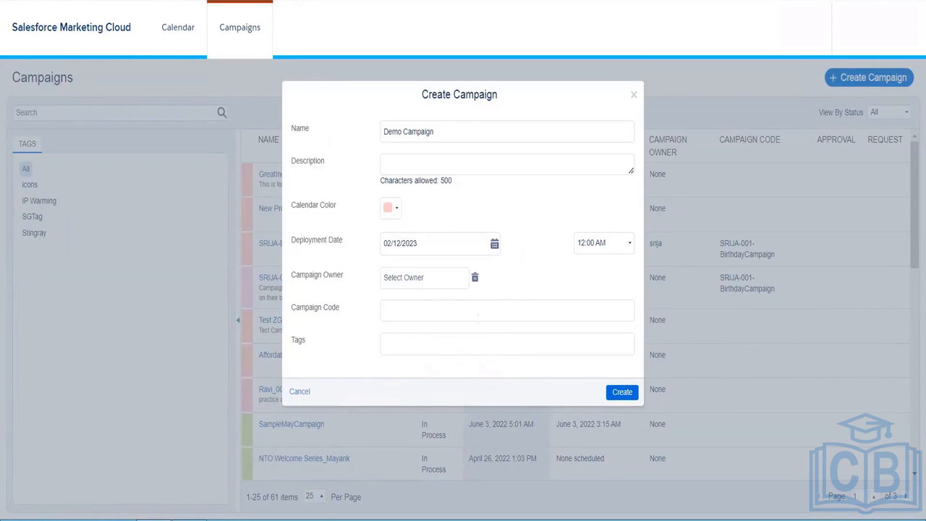
{"action": "left_click", "coordinate": [627, 394]}
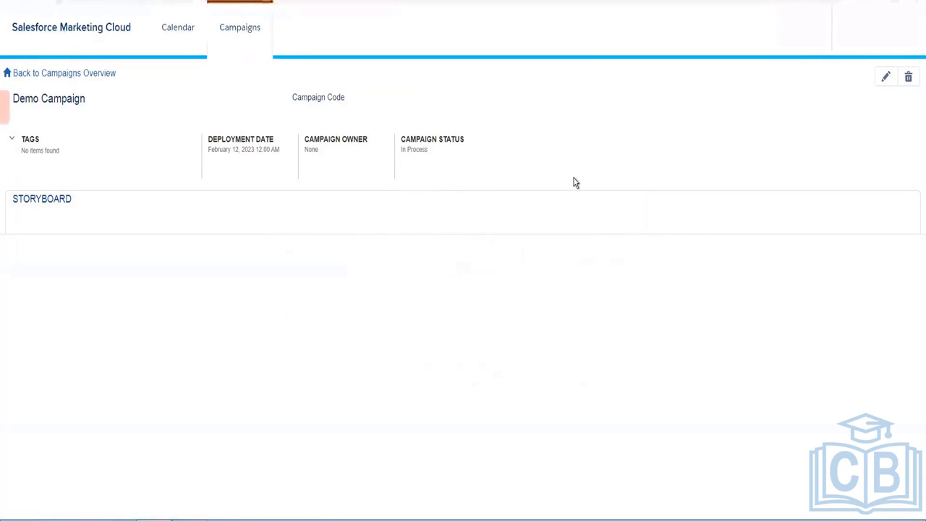
- Add the Content Builder email myemailtemp2 as an Email item on Demo Campaign's storyboard
{"action": "left_click", "coordinate": [62, 198]}
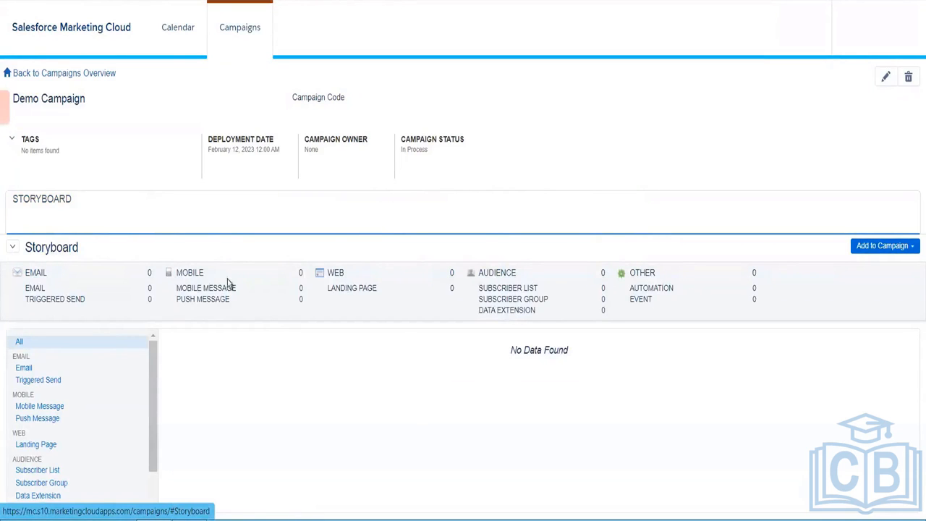
{"action": "left_click", "coordinate": [890, 248]}
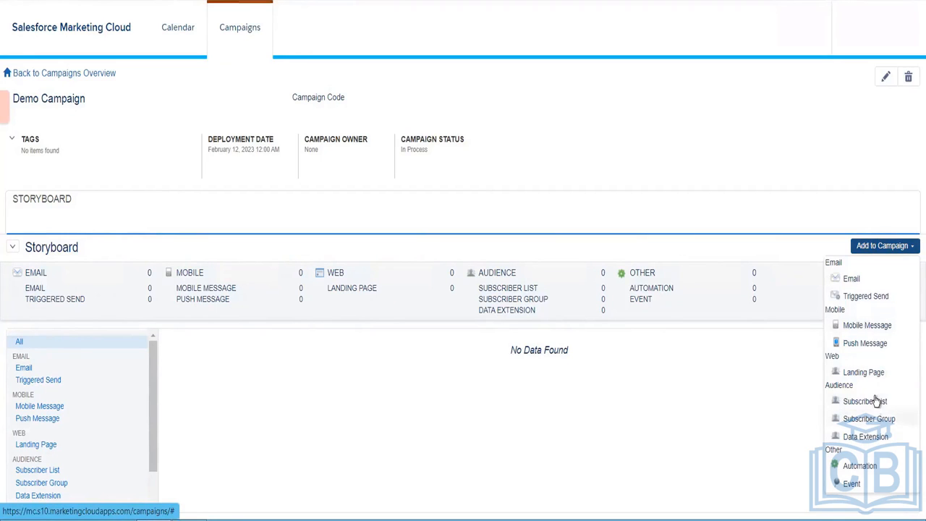
{"action": "left_click", "coordinate": [853, 281]}
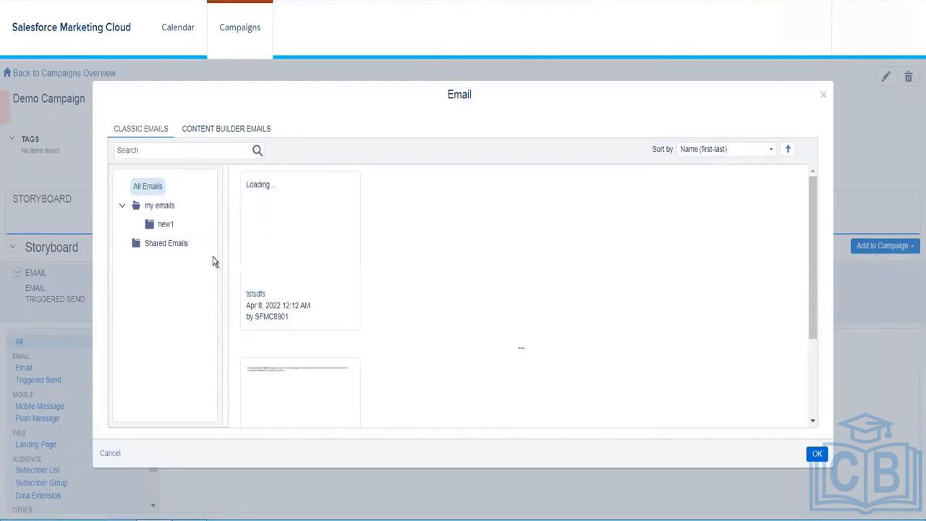
{"action": "left_click", "coordinate": [224, 134]}
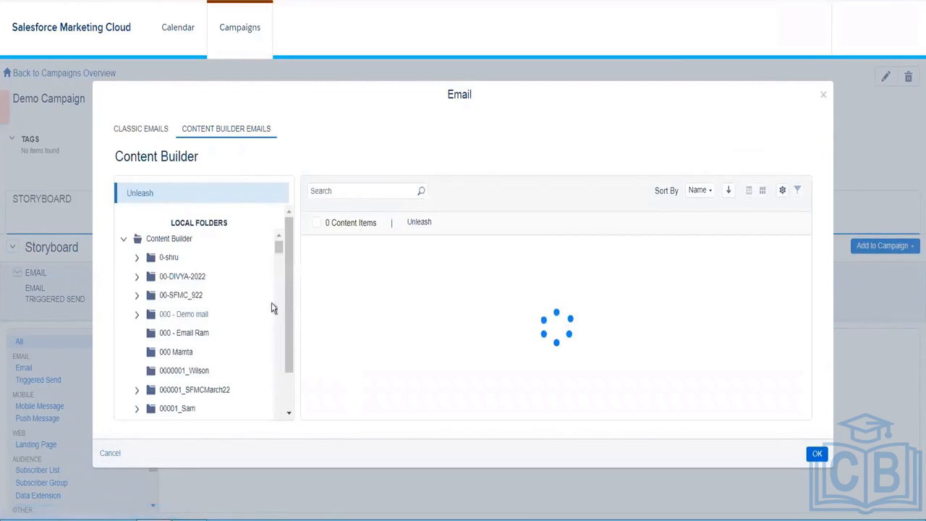
{"action": "left_click_drag", "start_coordinate": [279, 257], "coordinate": [282, 330]}
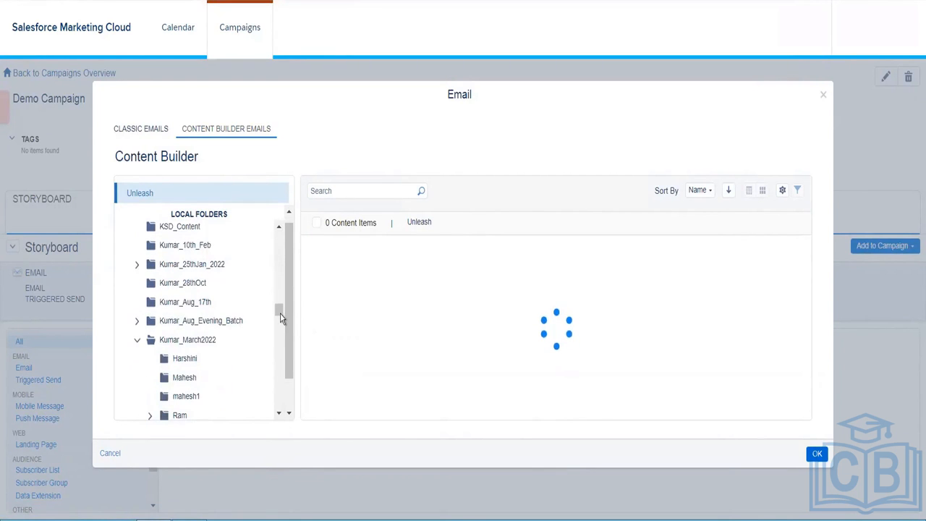
{"action": "left_click_drag", "start_coordinate": [280, 321], "coordinate": [278, 223]}
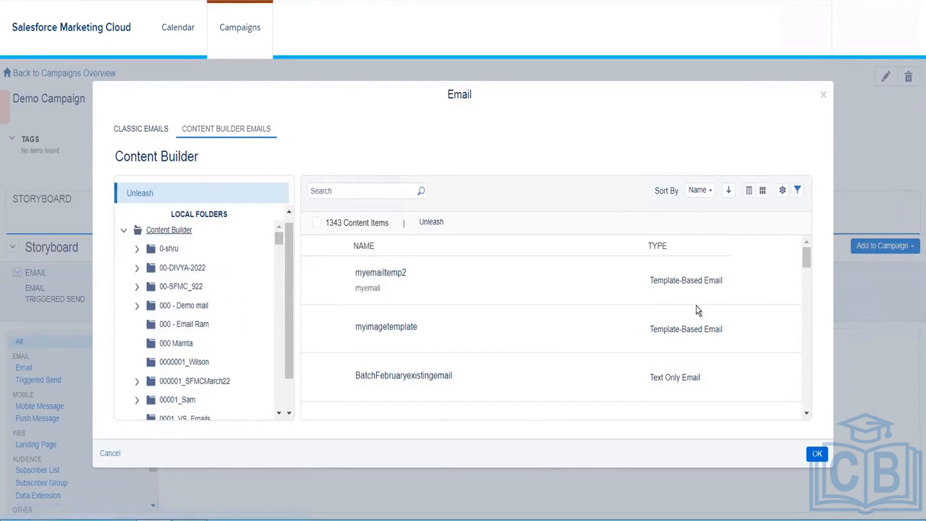
{"action": "left_click", "coordinate": [547, 292]}
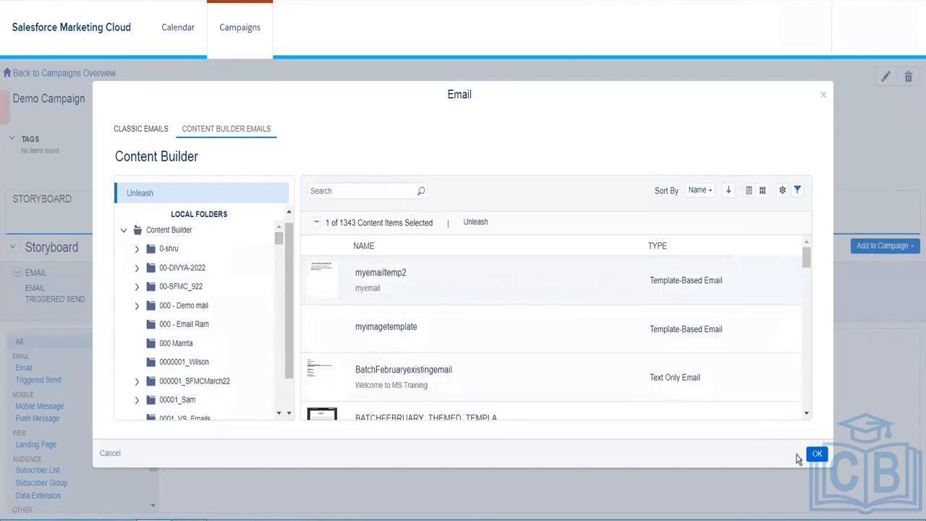
{"action": "left_click", "coordinate": [817, 457]}
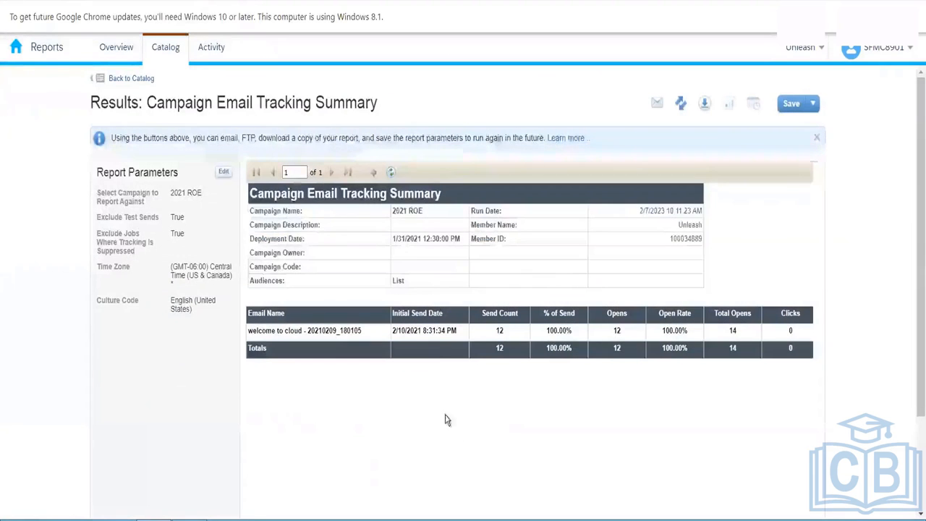
{"action": "left_click", "coordinate": [458, 439]}
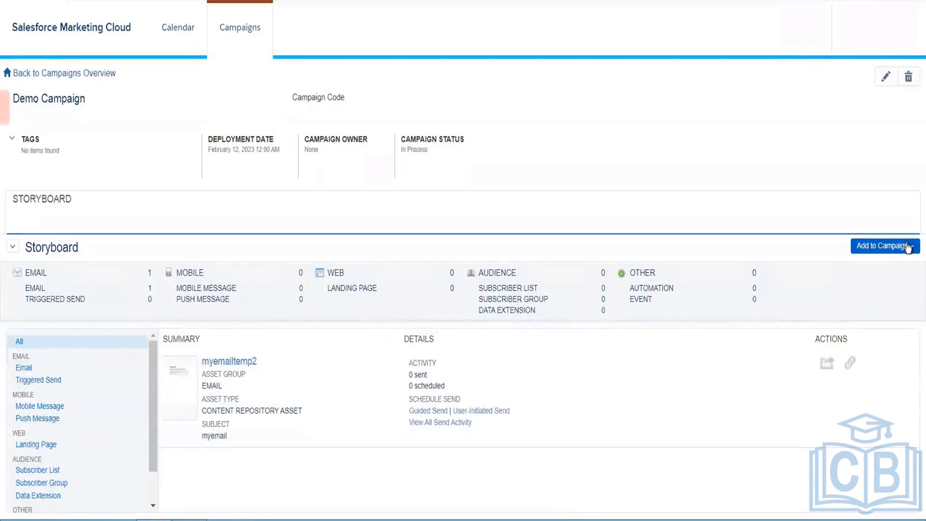
- Add the Content Builder email BatchFebruaryexistingemail (subject Welcome to MS Training) to the Demo Campaign
{"action": "left_click", "coordinate": [883, 247]}
{"action": "left_click", "coordinate": [858, 276]}
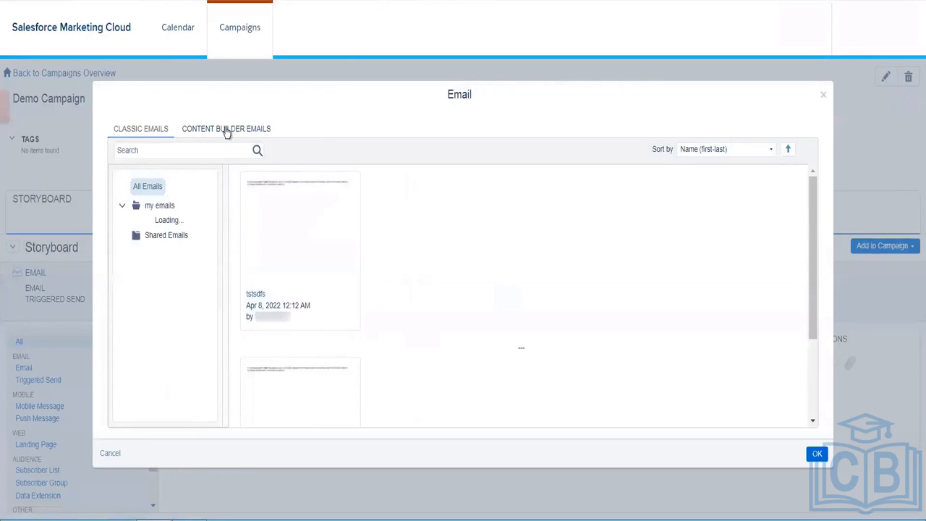
{"action": "left_click", "coordinate": [226, 130]}
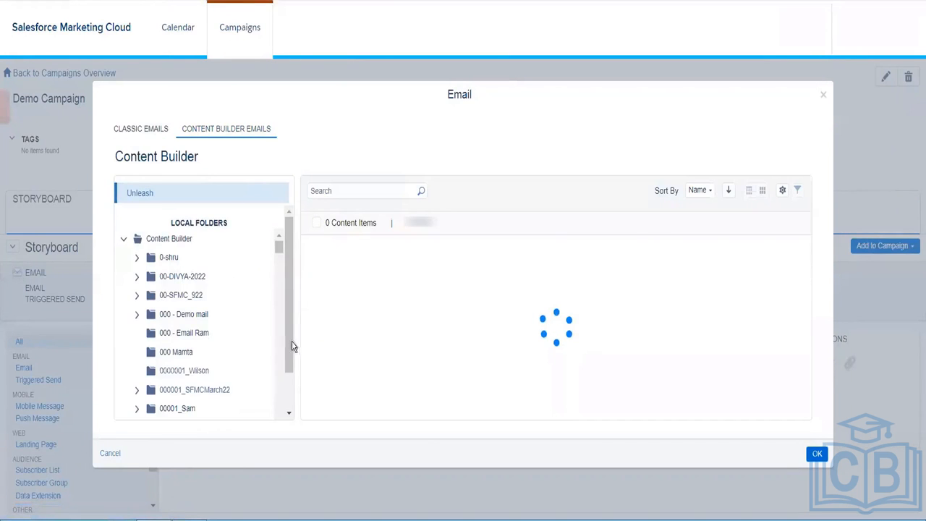
{"action": "scroll", "coordinate": [287, 414], "scroll_direction": "down", "scroll_amount": 1}
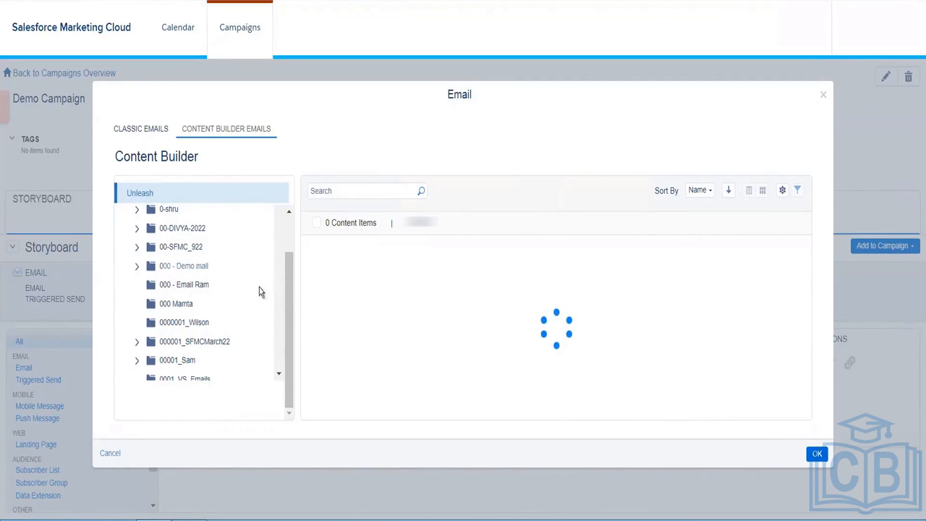
{"action": "left_click_drag", "start_coordinate": [289, 298], "coordinate": [288, 257]}
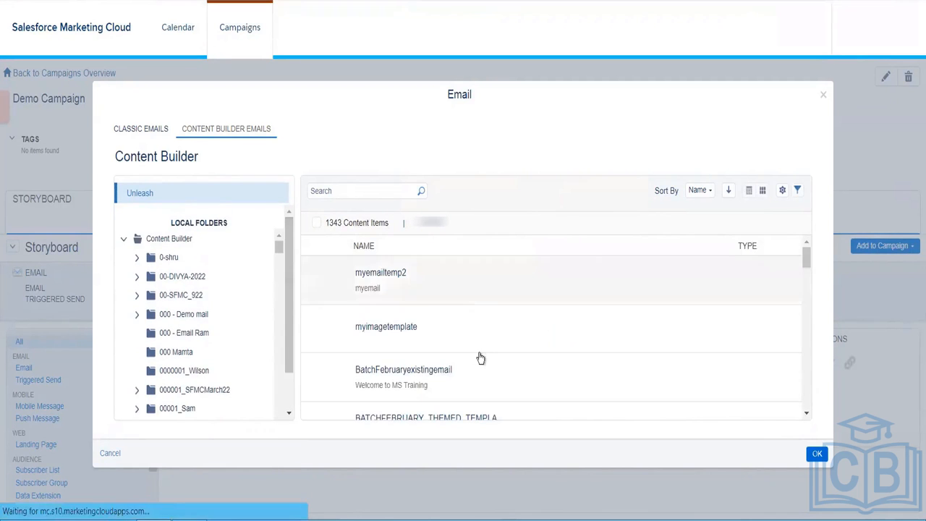
{"action": "left_click", "coordinate": [509, 386]}
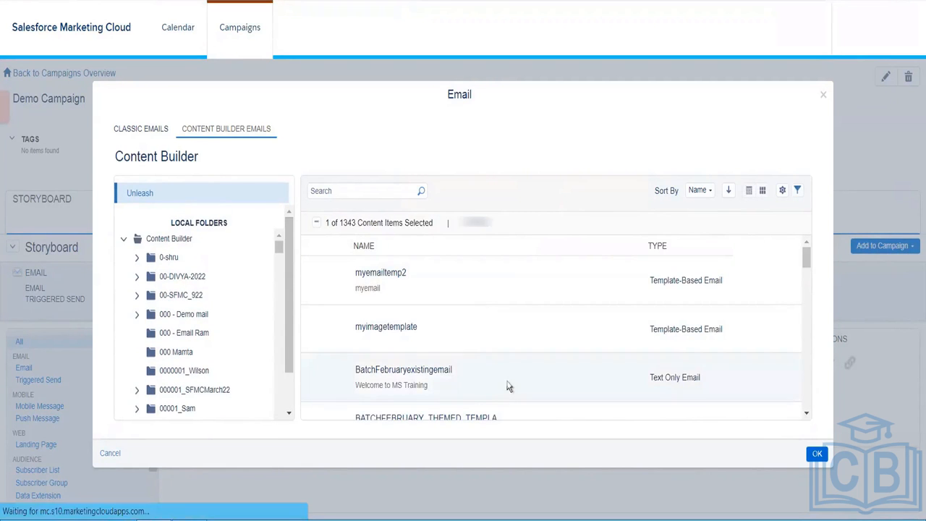
{"action": "left_click", "coordinate": [817, 455]}
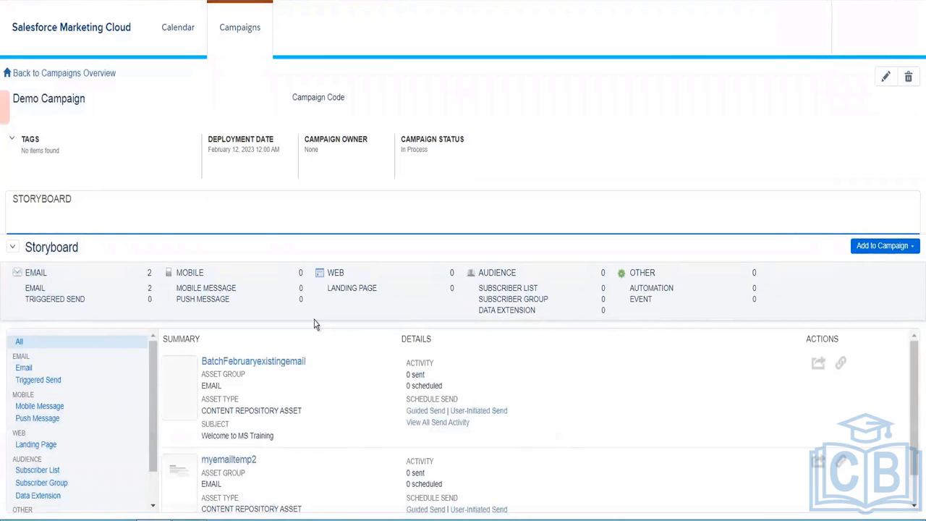
- Go from Campaigns to the Reports catalog through the Analytics Builder menu
{"action": "mouse_move", "coordinate": [72, 29]}
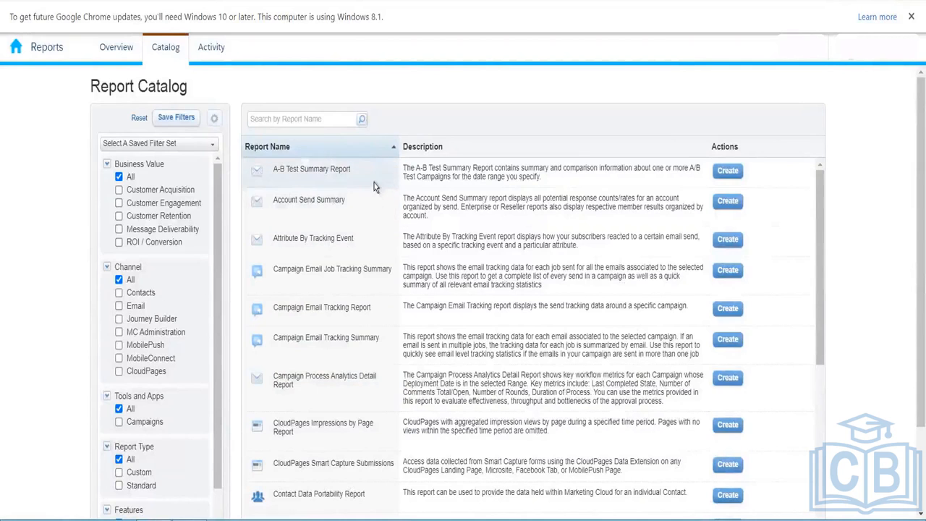
- Start an A-B Test Summary Report with a custom date range beginning September 1, 2022
{"action": "left_click", "coordinate": [728, 172]}
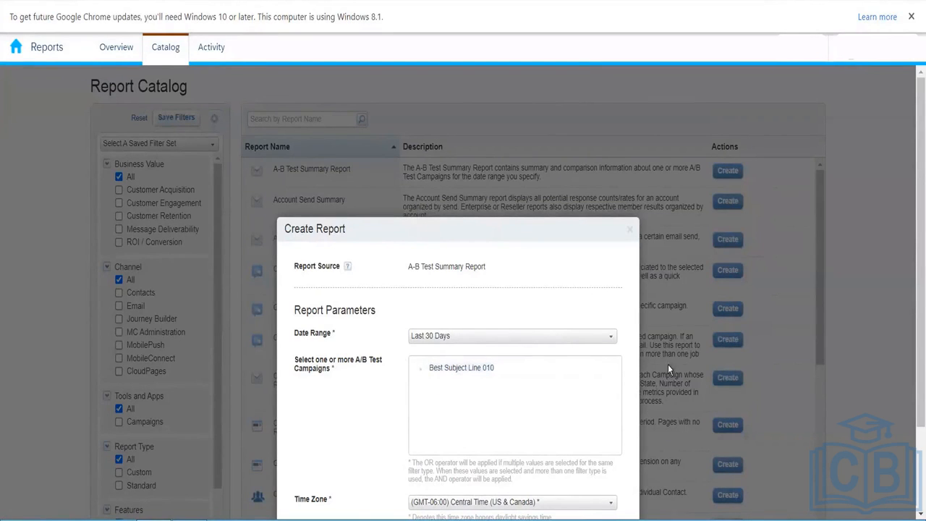
{"action": "scroll", "coordinate": [914, 272], "scroll_direction": "down", "scroll_amount": 2}
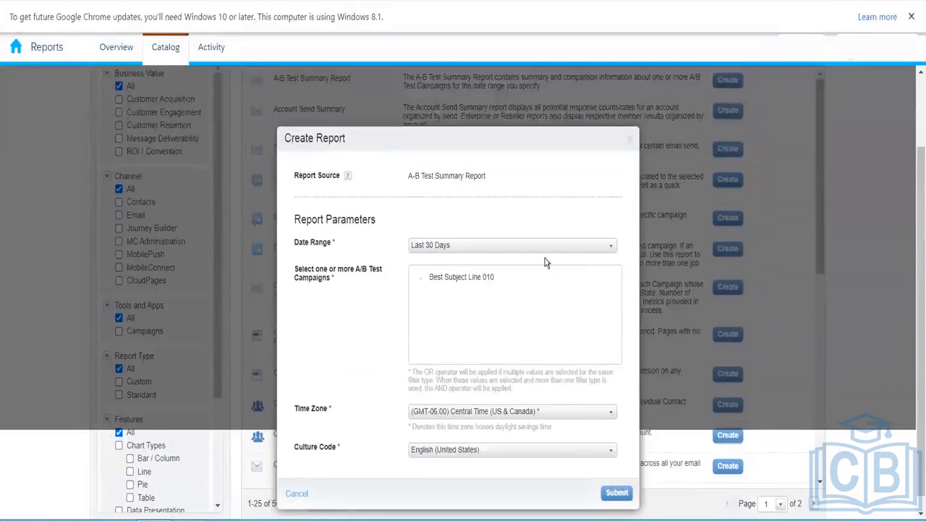
{"action": "left_click", "coordinate": [537, 250]}
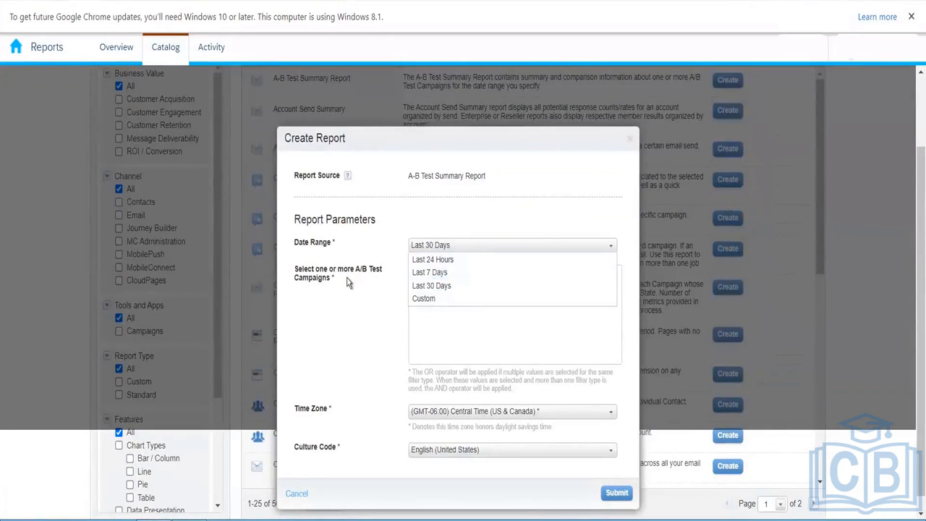
{"action": "left_click", "coordinate": [443, 298]}
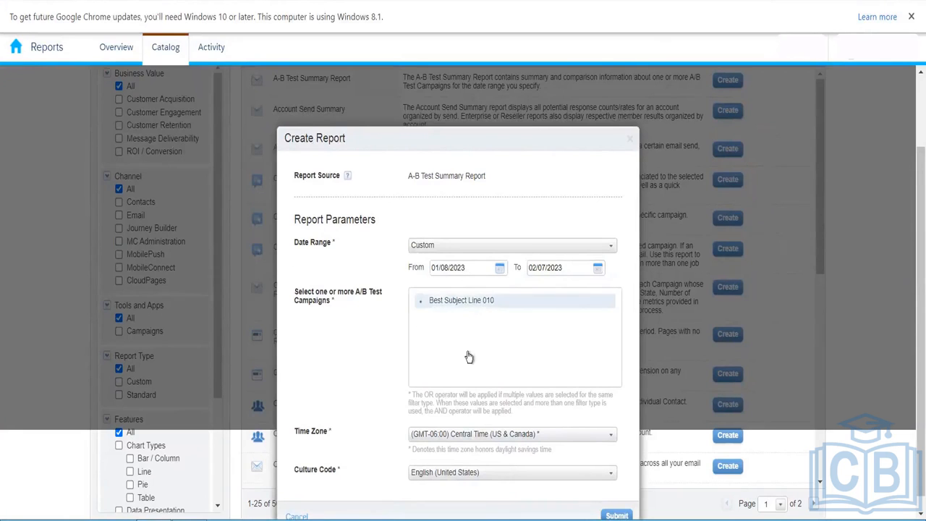
{"action": "left_click", "coordinate": [478, 274]}
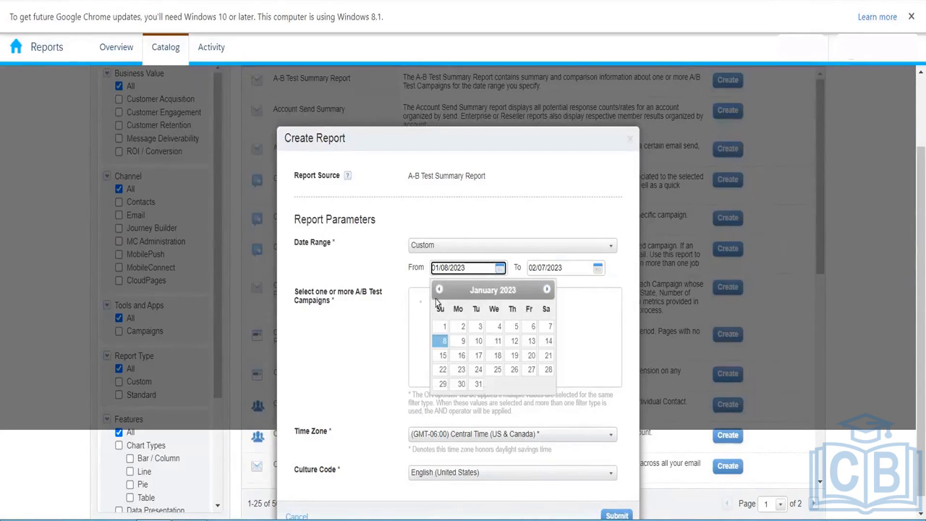
{"action": "left_click", "coordinate": [439, 290]}
{"action": "left_click", "coordinate": [440, 290]}
{"action": "left_click", "coordinate": [440, 290]}
{"action": "left_click", "coordinate": [440, 290]}
{"action": "left_click", "coordinate": [516, 326]}
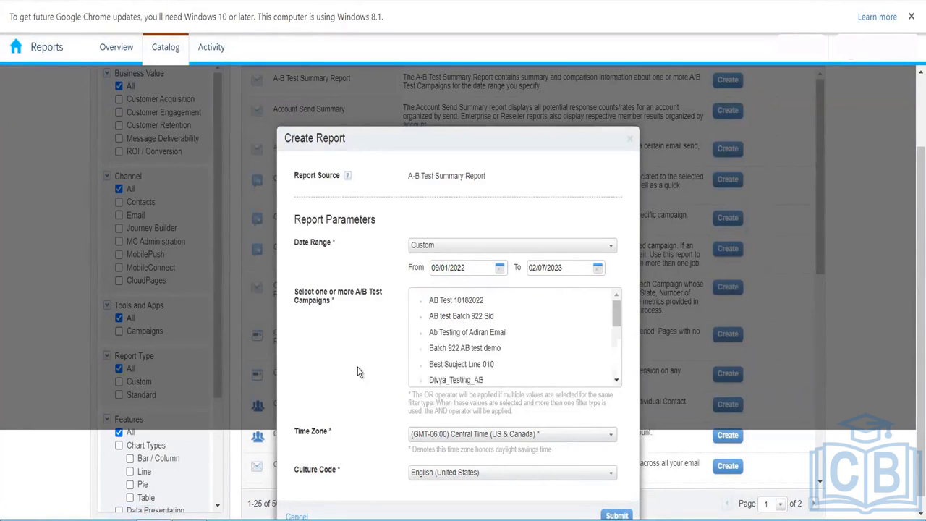
- Tick the AB Test 10182022 campaign, then cancel the report without creating it
{"action": "left_click_drag", "start_coordinate": [616, 315], "coordinate": [625, 383]}
{"action": "scroll", "coordinate": [620, 323], "scroll_direction": "up", "scroll_amount": 5}
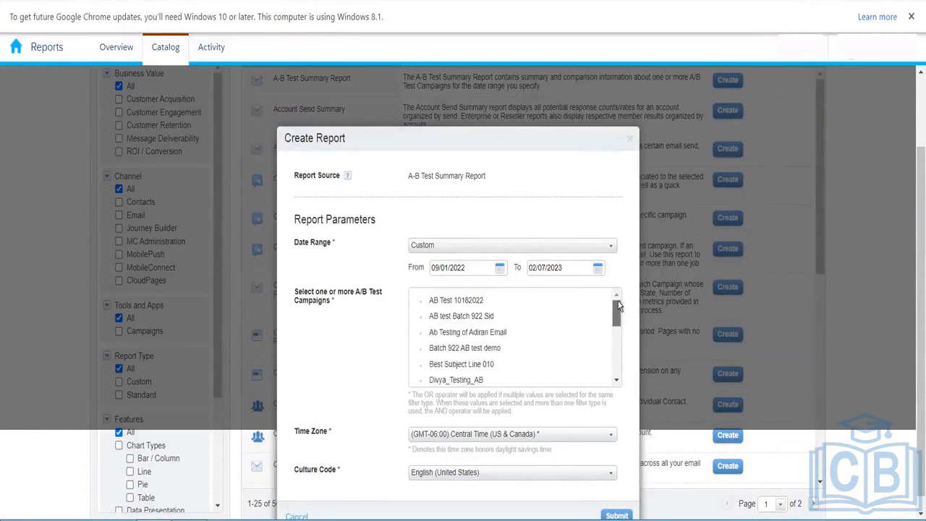
{"action": "mouse_move", "coordinate": [618, 303]}
{"action": "left_mouse_down"}
{"action": "mouse_move", "coordinate": [620, 383]}
{"action": "mouse_move", "coordinate": [612, 297]}
{"action": "left_mouse_up"}
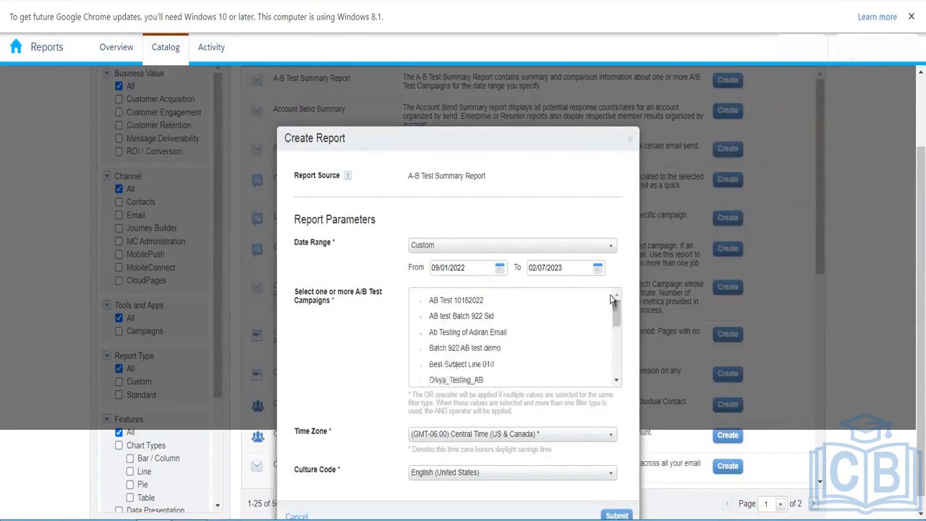
{"action": "left_click", "coordinate": [463, 302]}
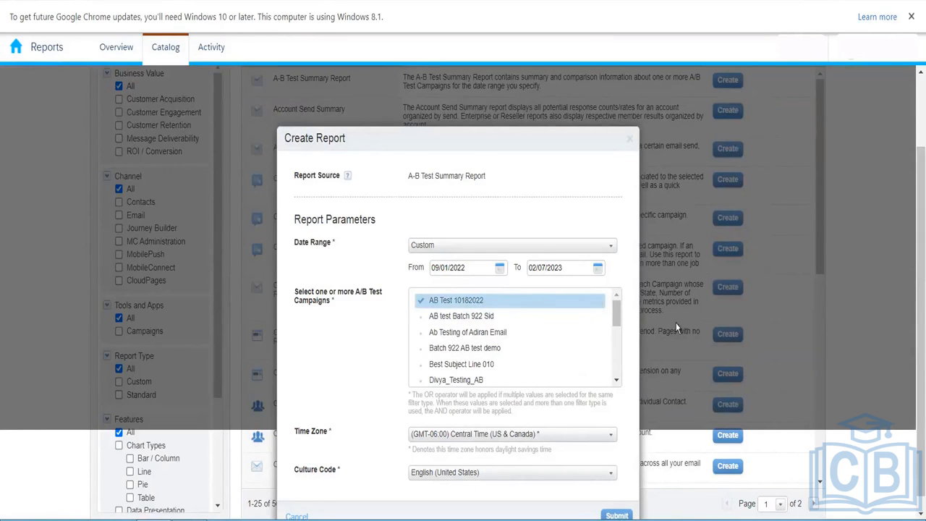
{"action": "left_click_drag", "start_coordinate": [915, 288], "coordinate": [914, 383]}
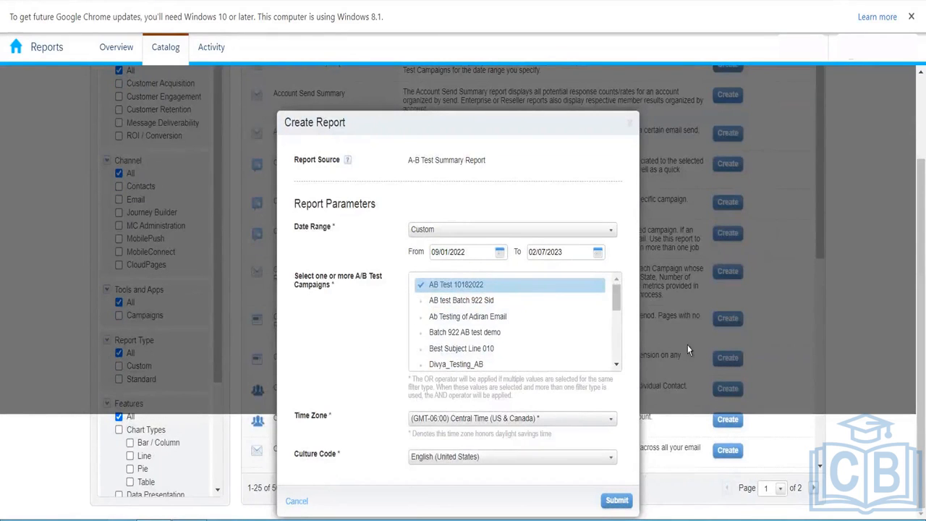
{"action": "left_click_drag", "start_coordinate": [616, 298], "coordinate": [615, 269]}
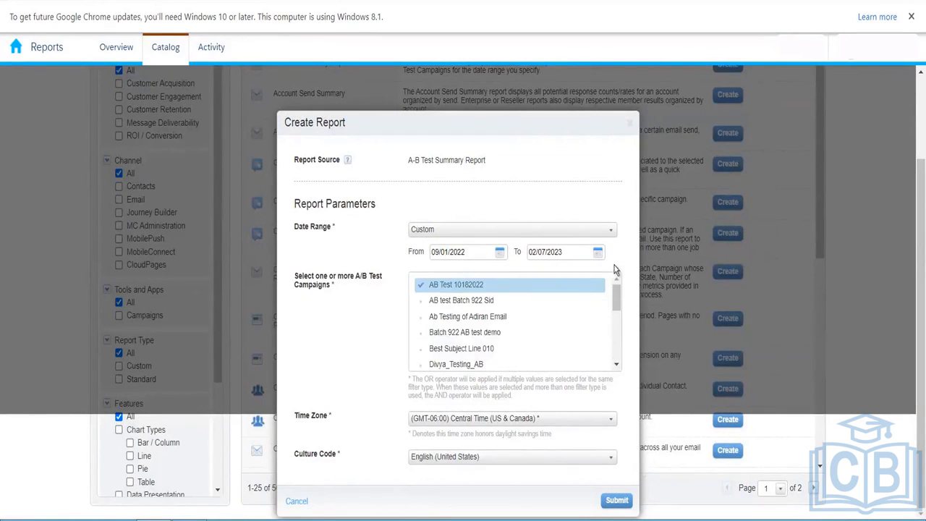
{"action": "left_click", "coordinate": [299, 507]}
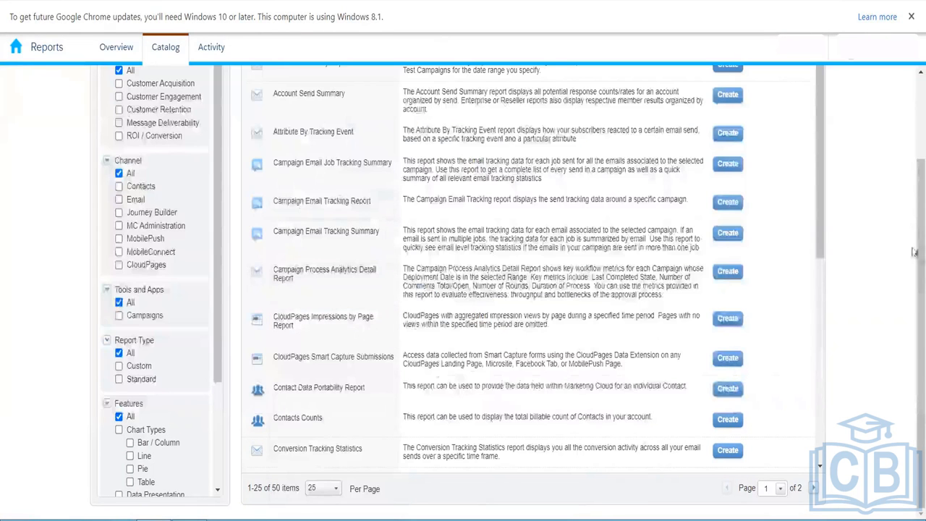
{"action": "scroll", "coordinate": [914, 250], "scroll_direction": "up", "scroll_amount": 2}
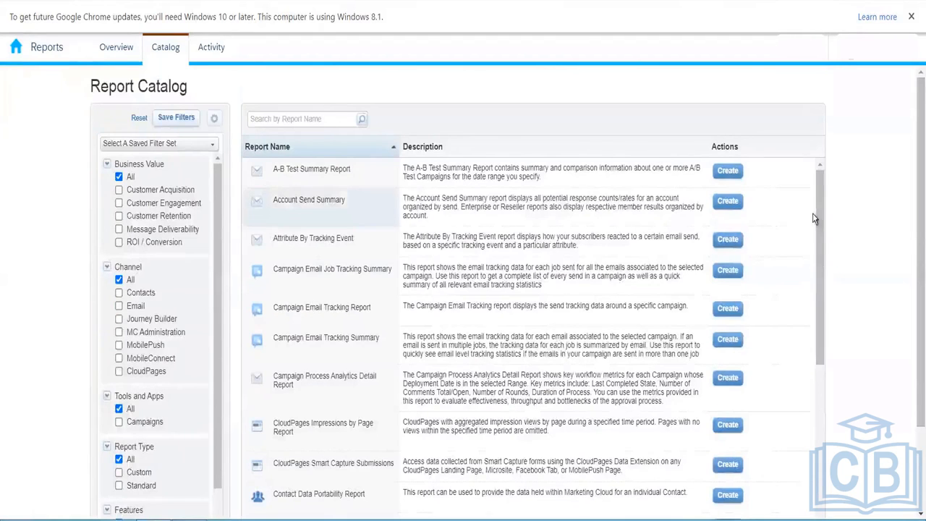
{"action": "left_click_drag", "start_coordinate": [914, 228], "coordinate": [914, 264]}
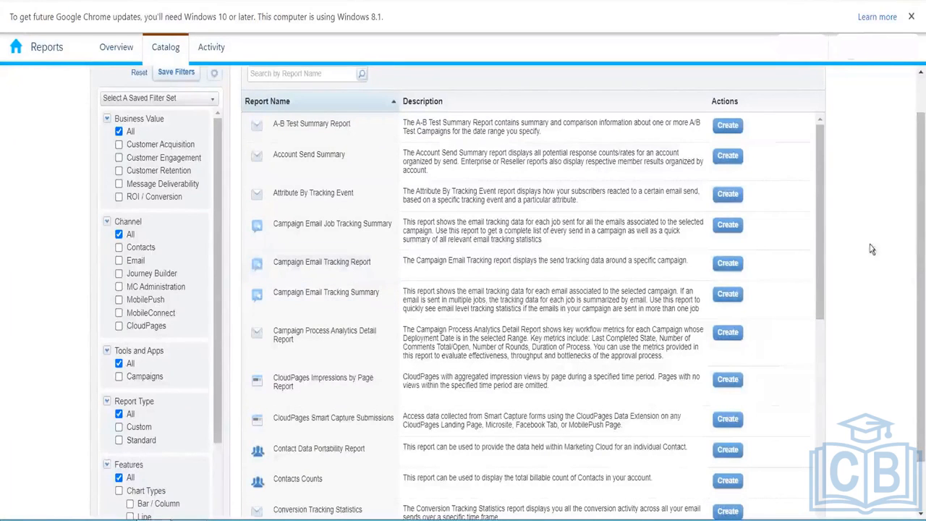
{"action": "left_click_drag", "start_coordinate": [821, 233], "coordinate": [821, 466]}
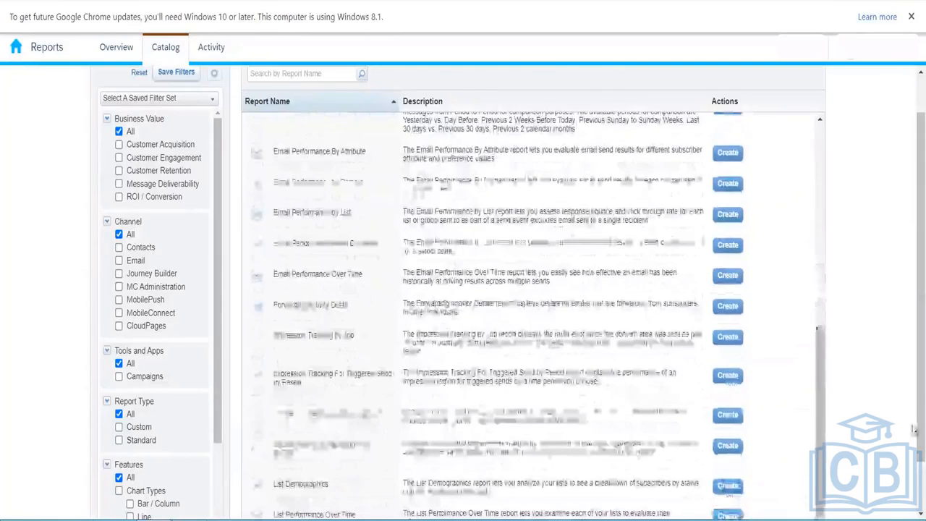
{"action": "left_click_drag", "start_coordinate": [919, 430], "coordinate": [919, 479]}
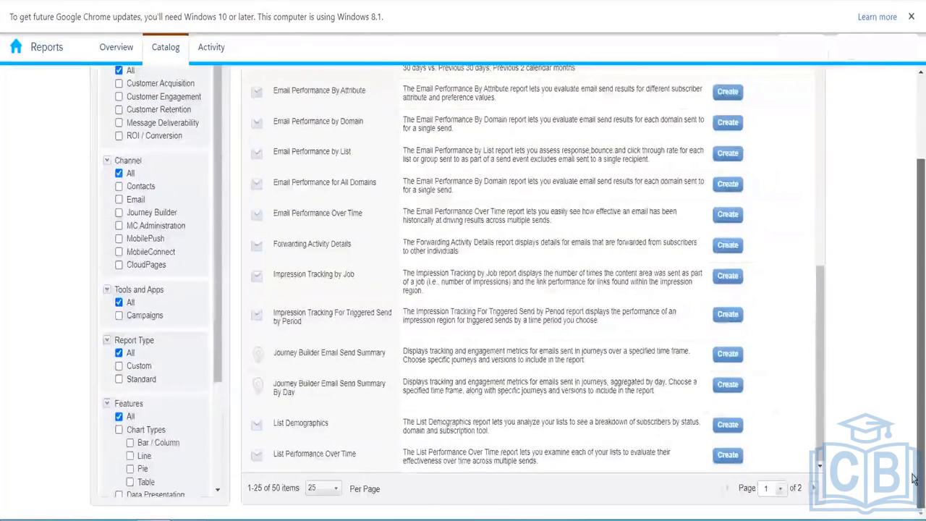
{"action": "scroll", "coordinate": [914, 479], "scroll_direction": "up", "scroll_amount": 2}
{"action": "left_click_drag", "start_coordinate": [819, 479], "coordinate": [815, 335]}
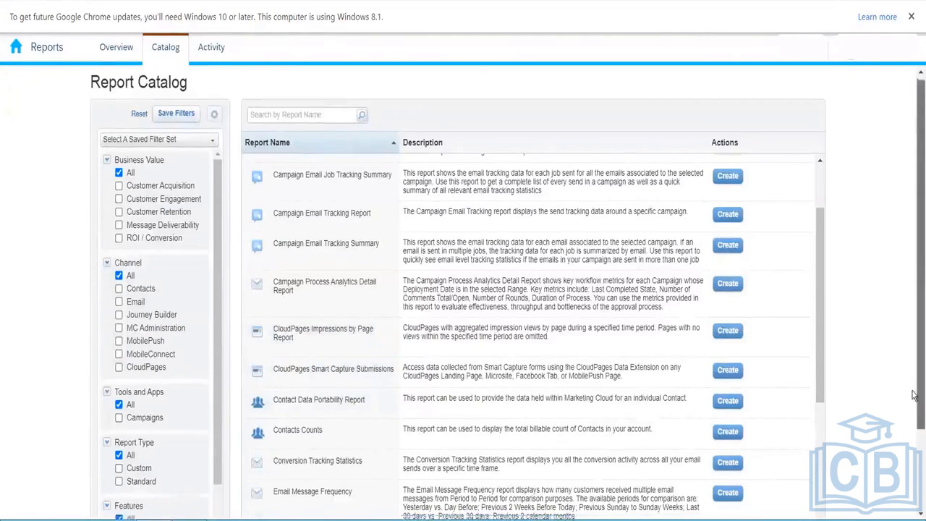
- Dismiss the low battery warning and start a CloudPages Impressions by Page Report from the catalog
{"action": "scroll", "coordinate": [837, 332], "scroll_direction": "down", "scroll_amount": 2}
{"action": "left_click_drag", "start_coordinate": [818, 283], "coordinate": [819, 297]}
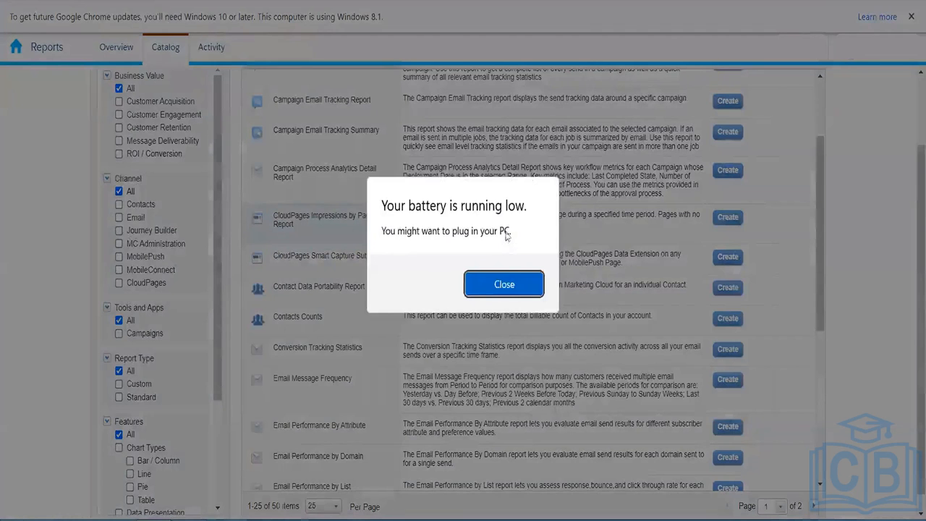
{"action": "left_click", "coordinate": [509, 287]}
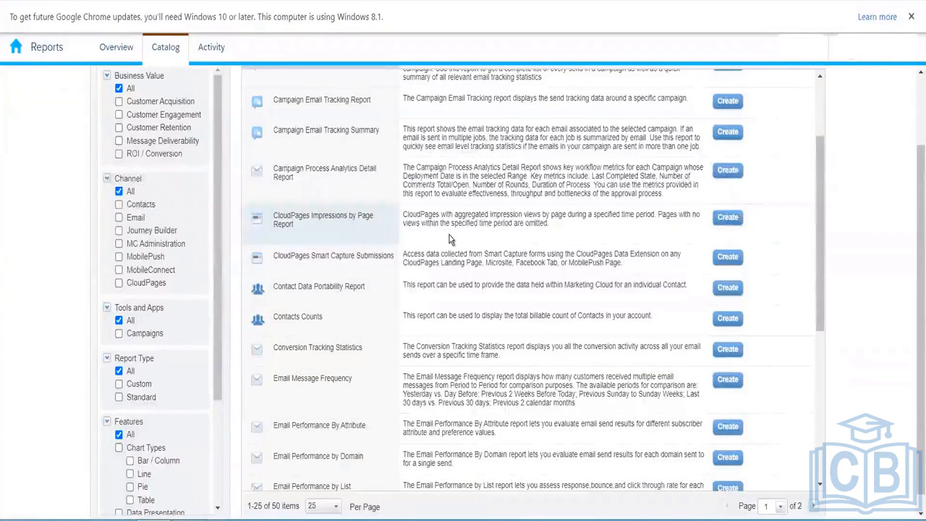
{"action": "left_click", "coordinate": [726, 217]}
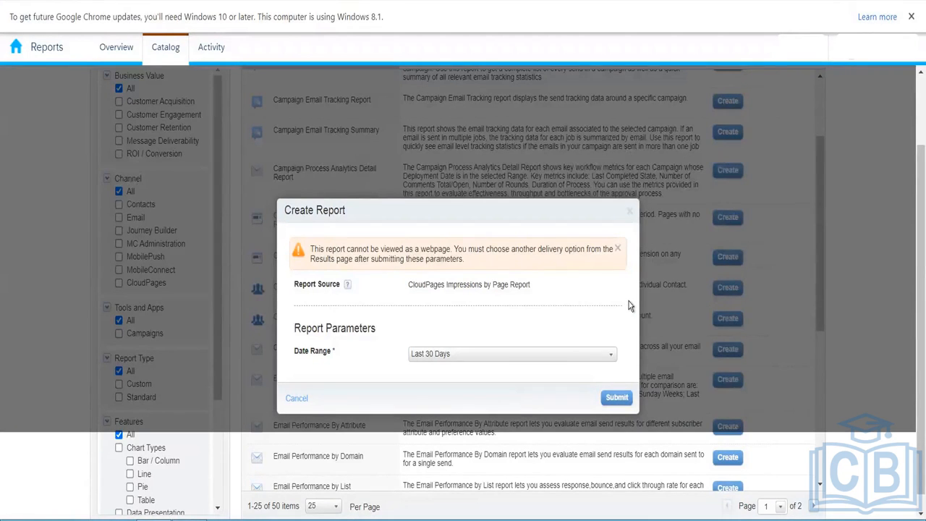
- Run the report with its date range kept at Last 30 Days
{"action": "left_click", "coordinate": [508, 363]}
{"action": "left_click", "coordinate": [467, 356]}
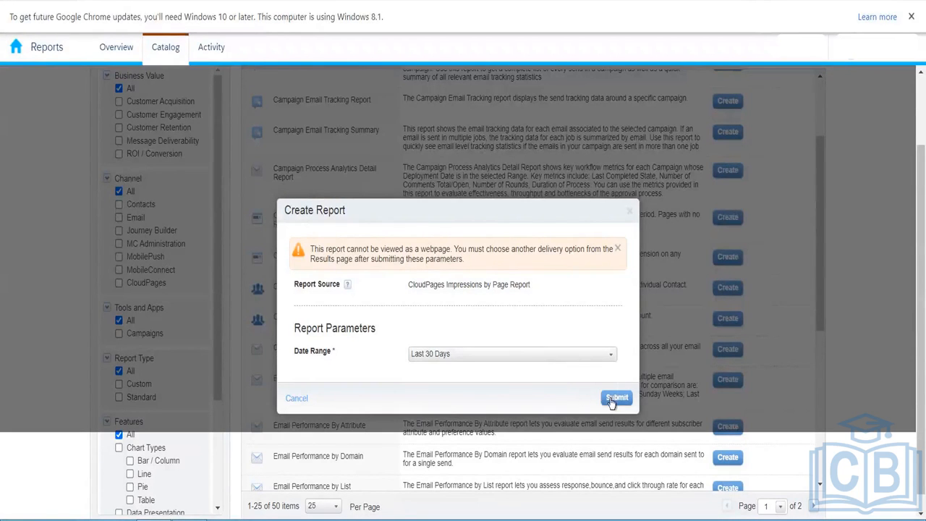
{"action": "left_click", "coordinate": [615, 398]}
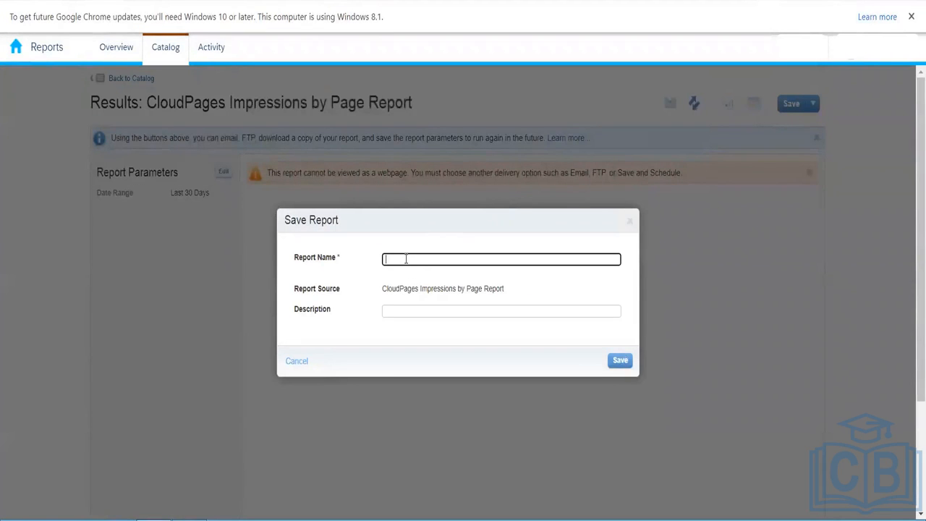
- Save the report results under the name 'CloudPageReport'
{"action": "type", "text": "Cloudp"}
{"action": "key", "text": "BackSpace"}
{"action": "type", "text": "PageReport"}
{"action": "left_click", "coordinate": [621, 364]}
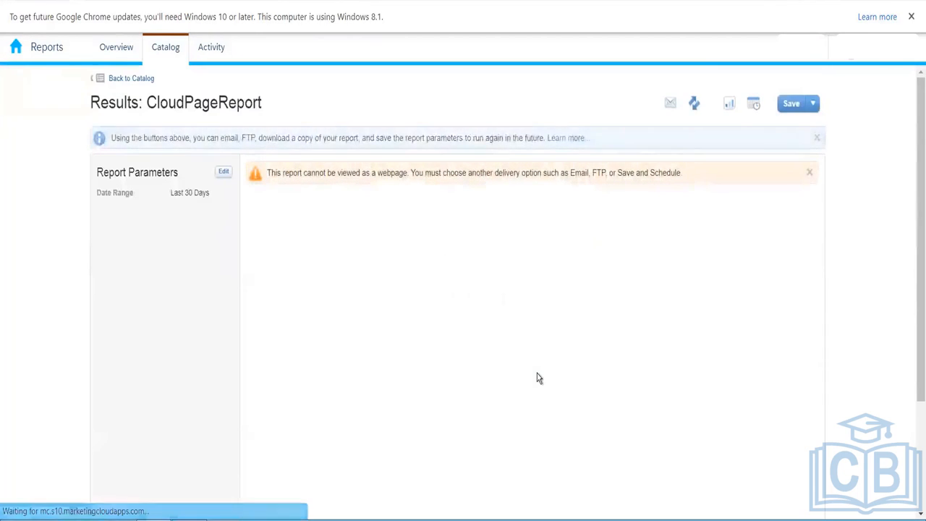
- Save a CSV data-file snapshot of CloudPageReport, then download and open it in Excel
{"action": "left_click", "coordinate": [729, 109]}
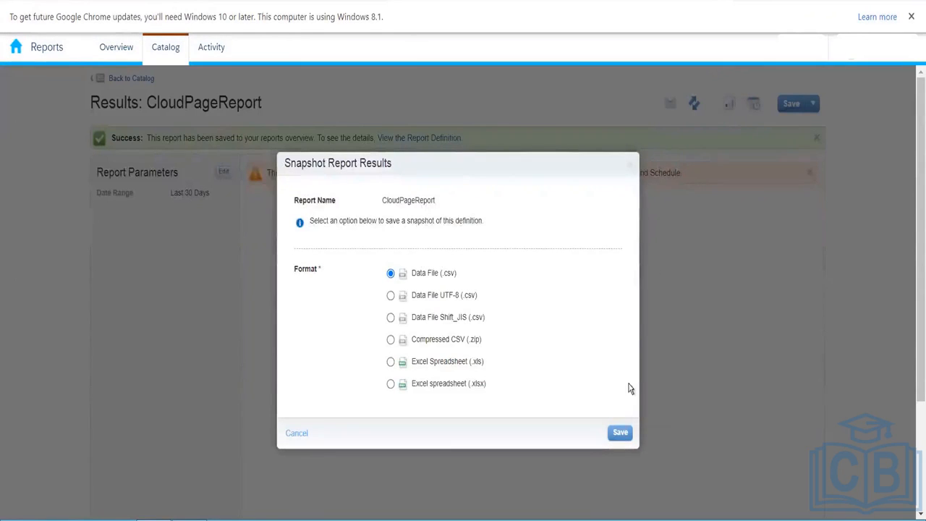
{"action": "left_click", "coordinate": [622, 432]}
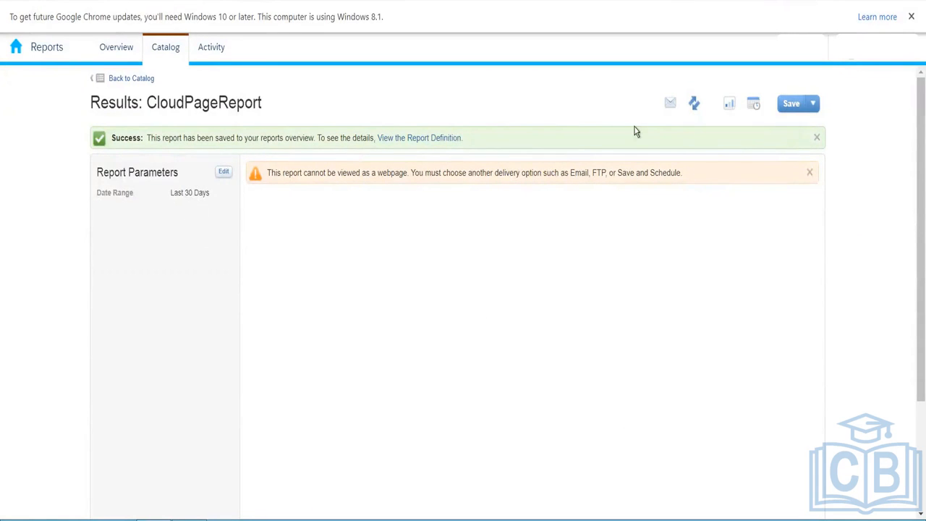
{"action": "left_click", "coordinate": [444, 139]}
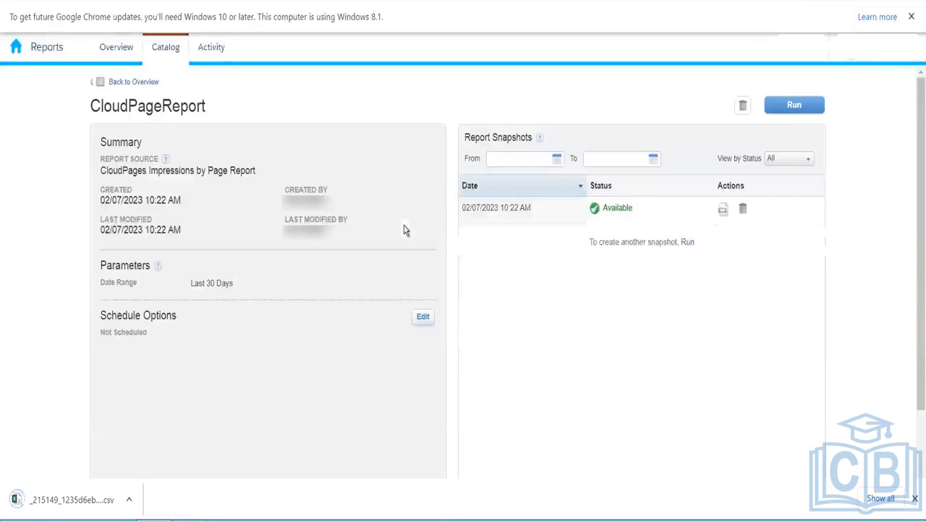
{"action": "left_click", "coordinate": [70, 505]}
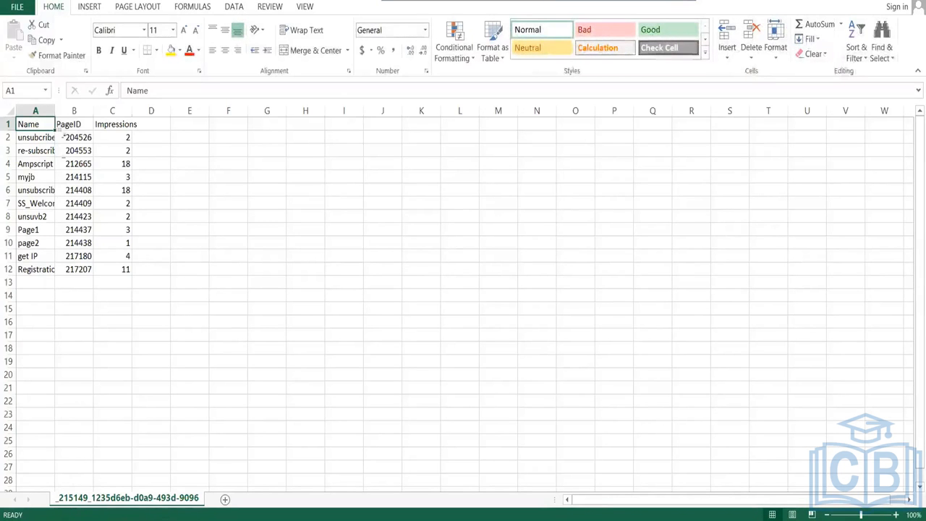
- AutoFit column A to the longest page name, check cells A12 and A2, then return to Chrome
{"action": "double_click", "coordinate": [53, 110]}
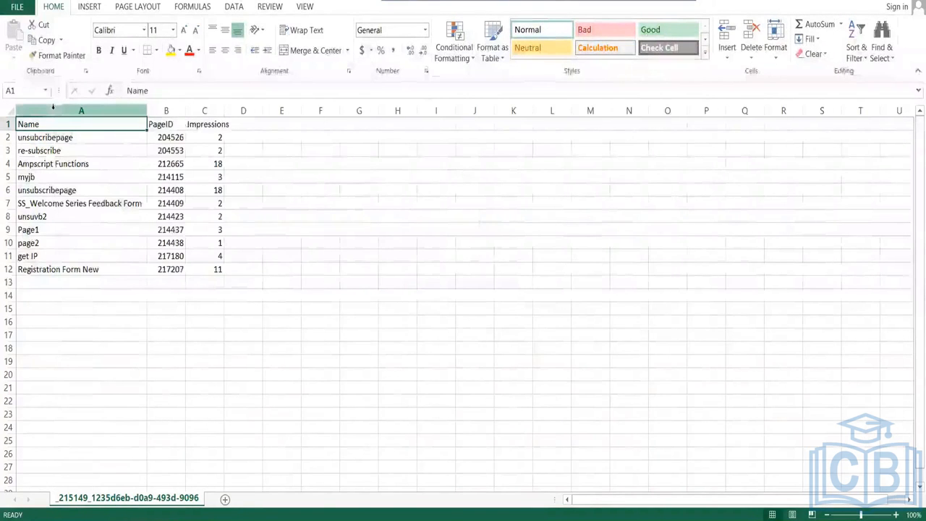
{"action": "left_click", "coordinate": [75, 268]}
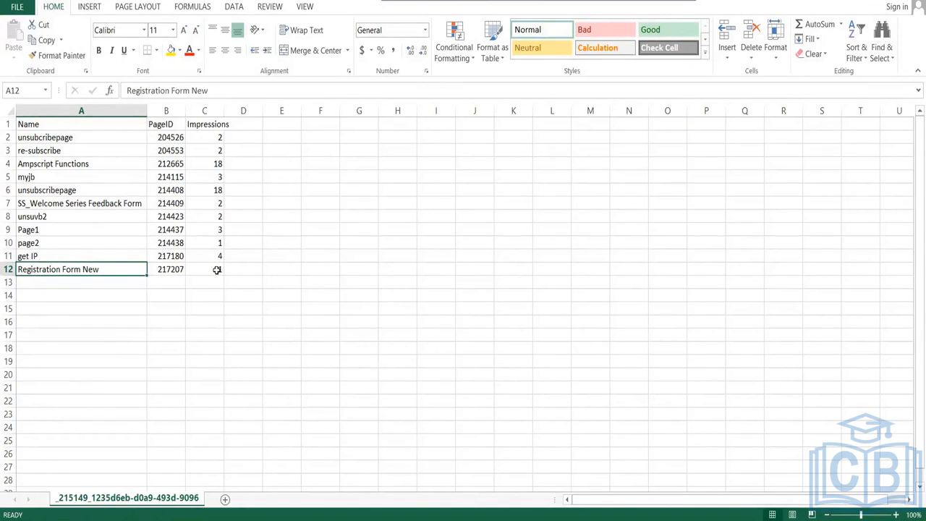
{"action": "left_click", "coordinate": [70, 138]}
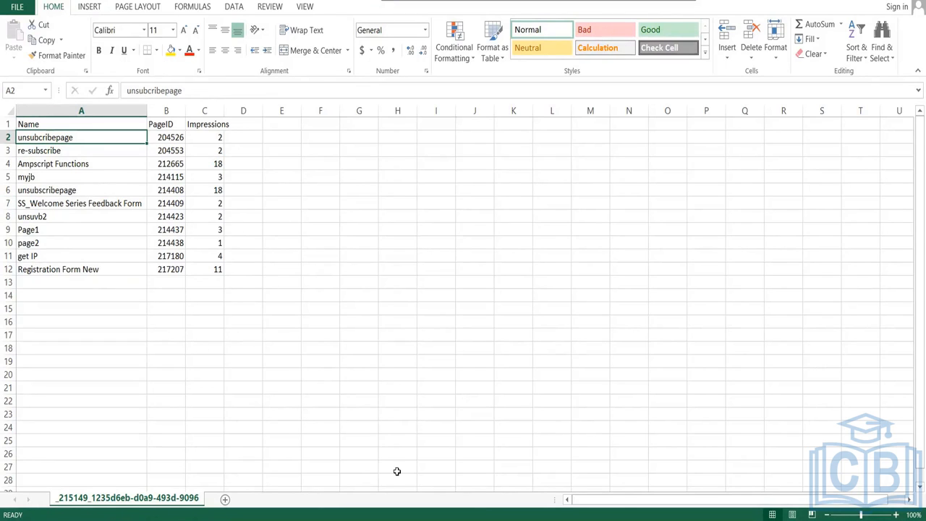
{"action": "left_click", "coordinate": [174, 520]}
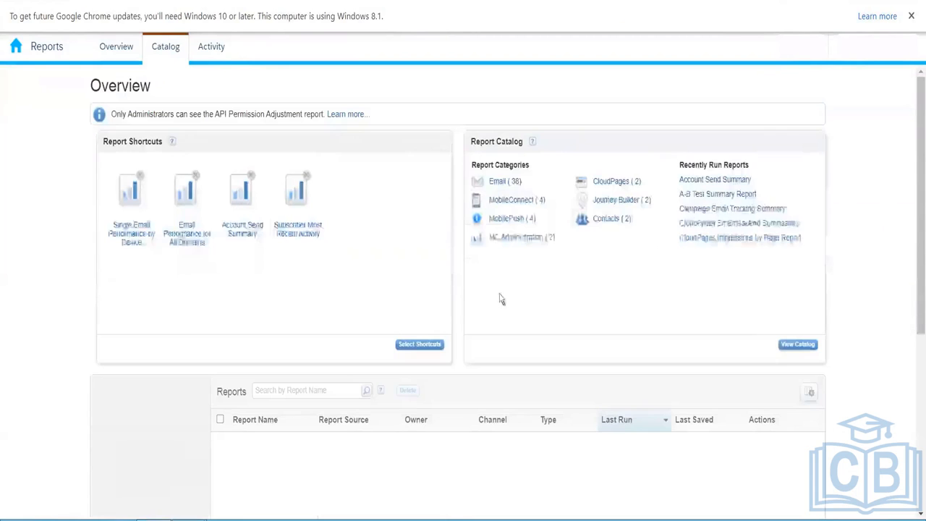
- Open the Report Catalog and scroll to reports like Email Performance Over Time and Impression Tracking by Job
{"action": "scroll", "coordinate": [913, 217], "scroll_direction": "down", "scroll_amount": 3}
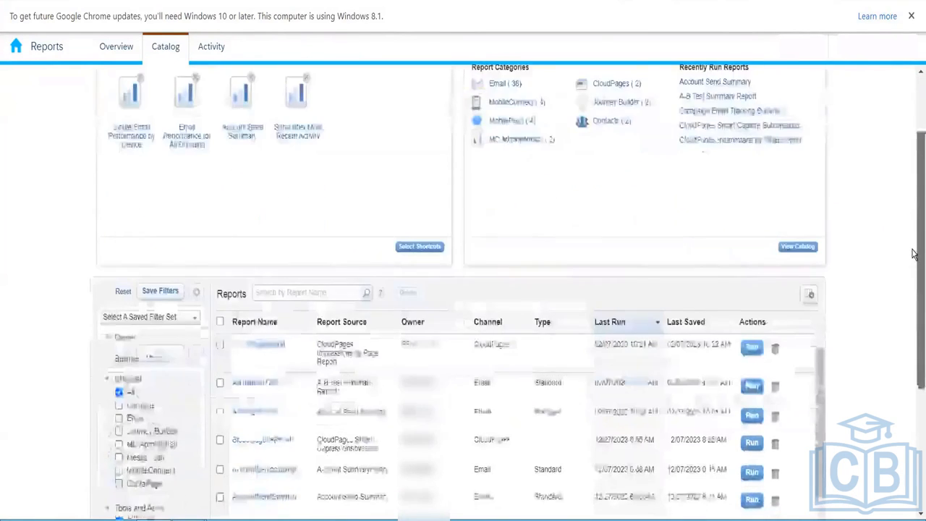
{"action": "scroll", "coordinate": [840, 139], "scroll_direction": "up", "scroll_amount": 3}
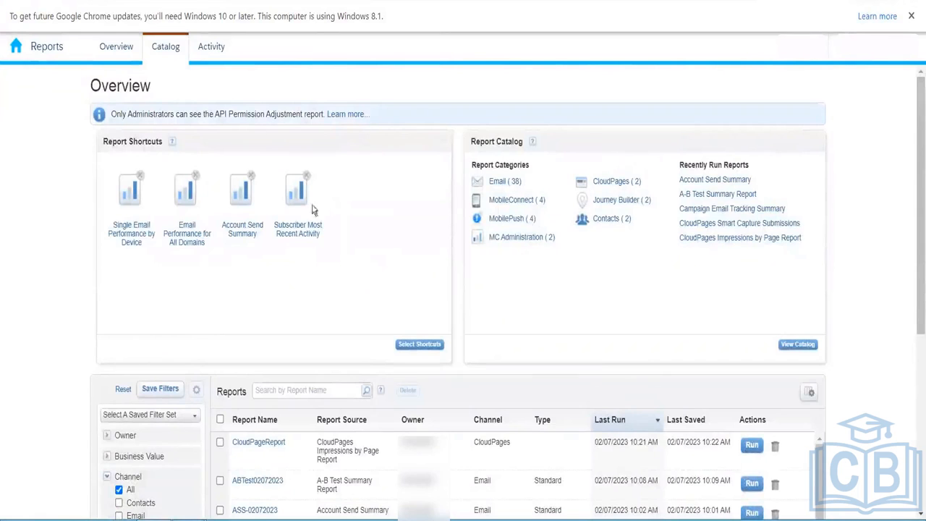
{"action": "left_click", "coordinate": [169, 49]}
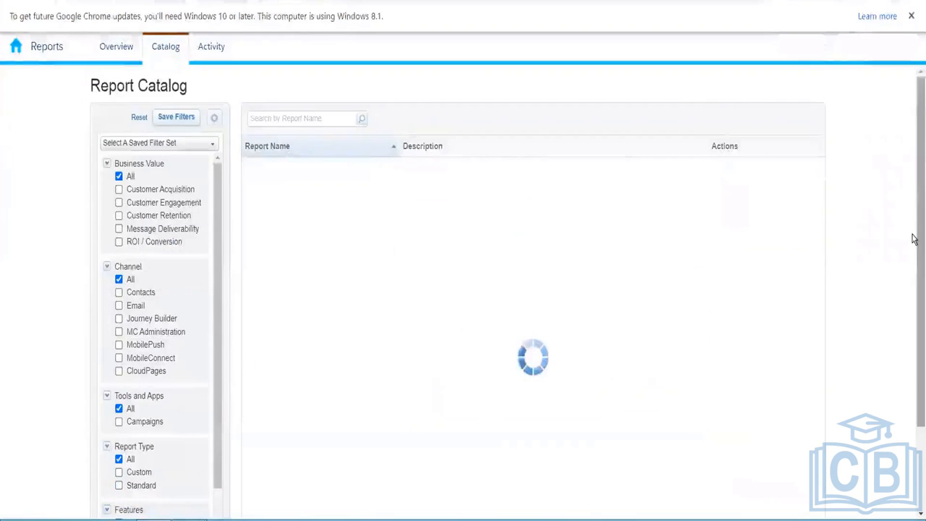
{"action": "scroll", "coordinate": [500, 385], "scroll_direction": "down", "scroll_amount": 5}
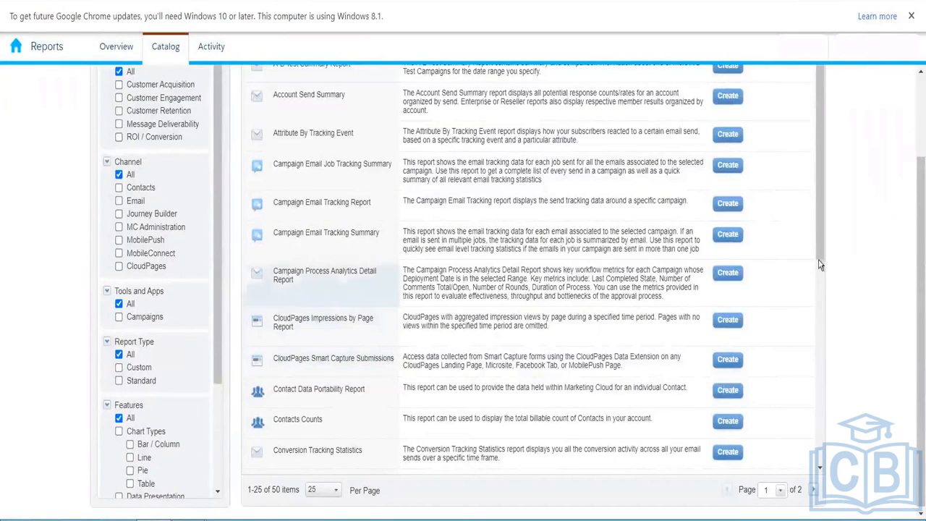
{"action": "left_click_drag", "start_coordinate": [819, 249], "coordinate": [810, 380]}
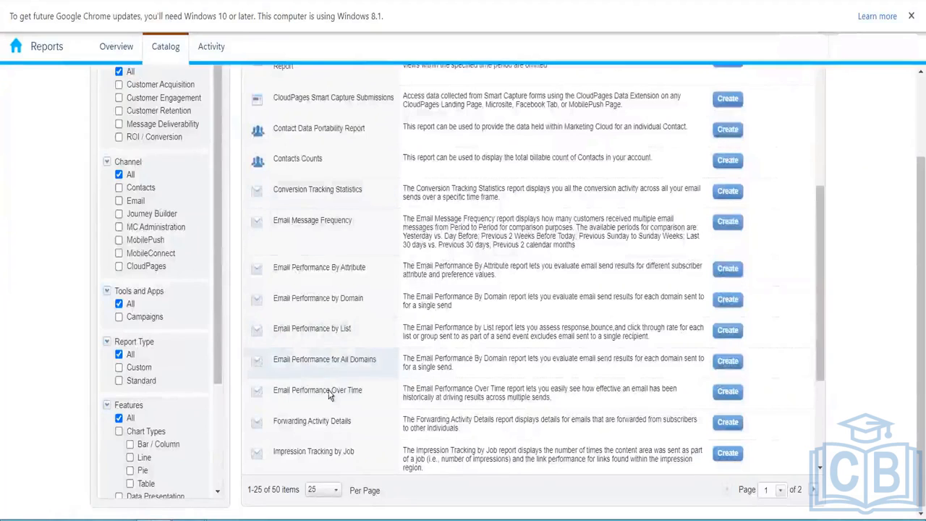
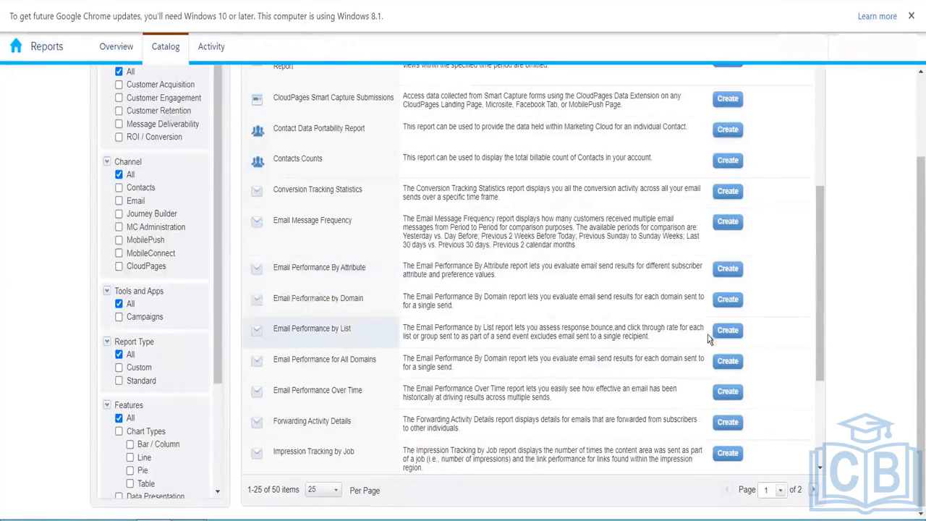
- Create an Email Performance by Domain report for send 386275 : 01_july_TextOnly from my tracking and submit it
{"action": "scroll", "coordinate": [819, 295], "scroll_direction": "down", "scroll_amount": 3}
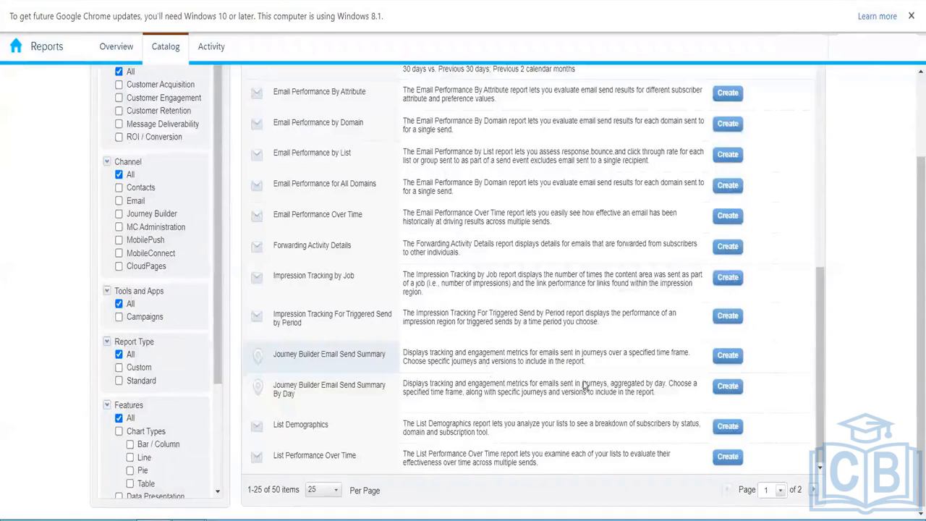
{"action": "left_click_drag", "start_coordinate": [821, 427], "coordinate": [817, 232]}
{"action": "left_click_drag", "start_coordinate": [919, 257], "coordinate": [915, 306]}
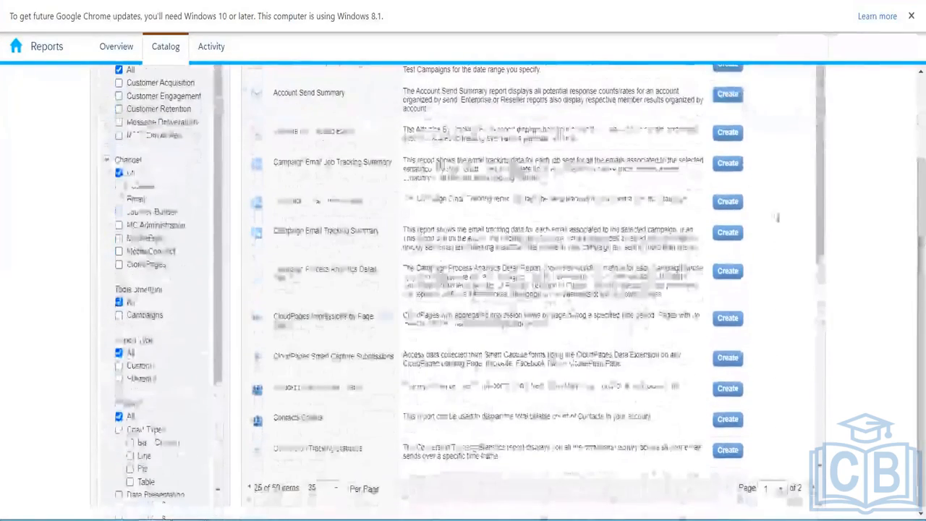
{"action": "left_click_drag", "start_coordinate": [821, 211], "coordinate": [820, 375]}
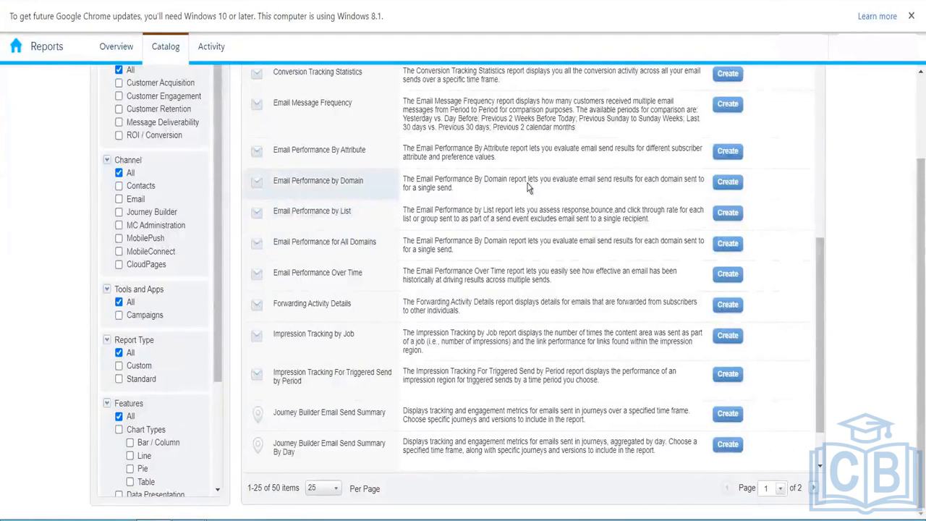
{"action": "left_click", "coordinate": [726, 184]}
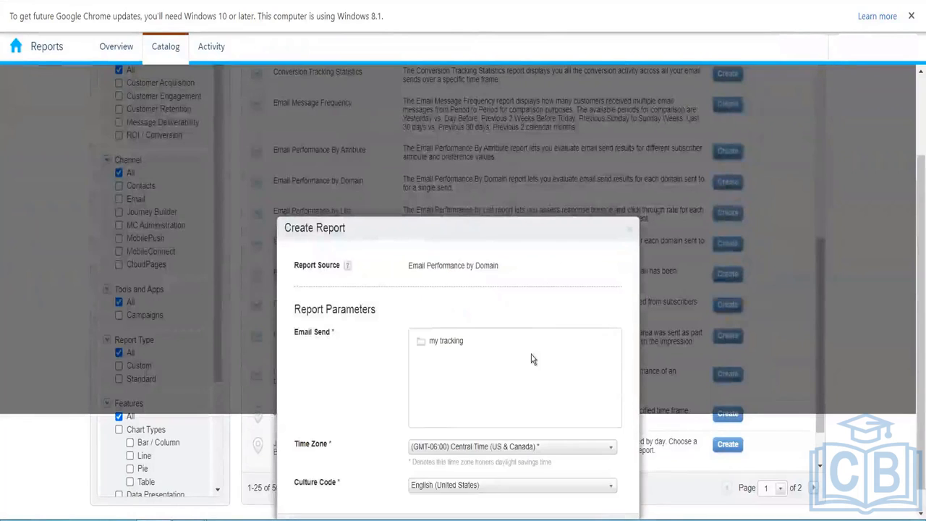
{"action": "scroll", "coordinate": [914, 268], "scroll_direction": "down", "scroll_amount": 1}
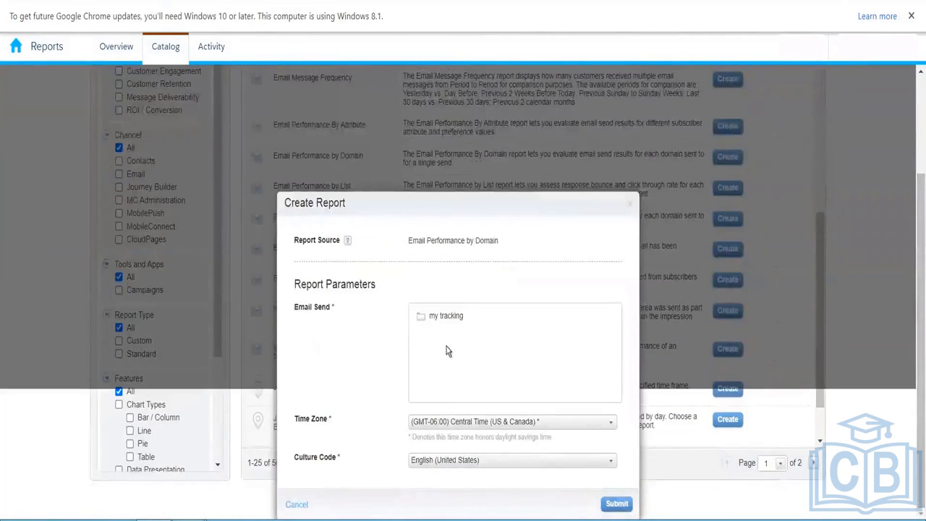
{"action": "left_click", "coordinate": [446, 319]}
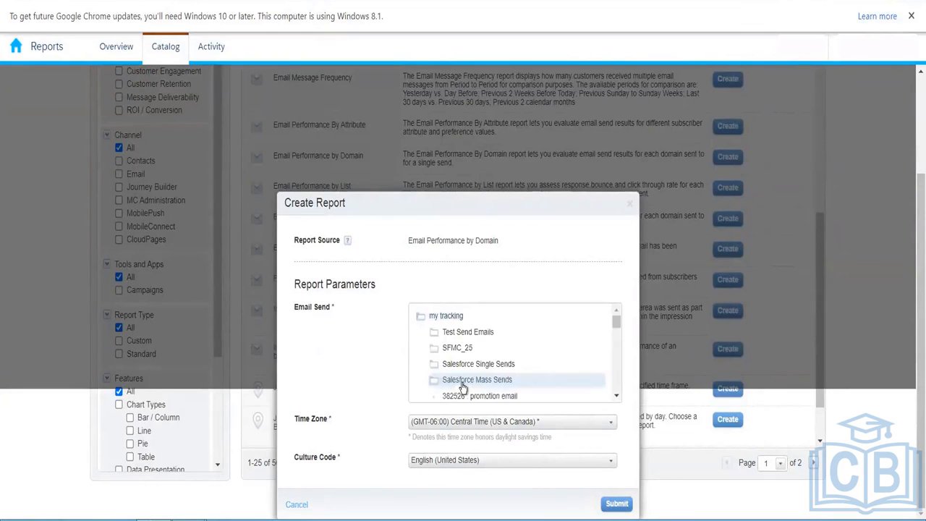
{"action": "left_click", "coordinate": [617, 396]}
{"action": "left_click", "coordinate": [617, 396]}
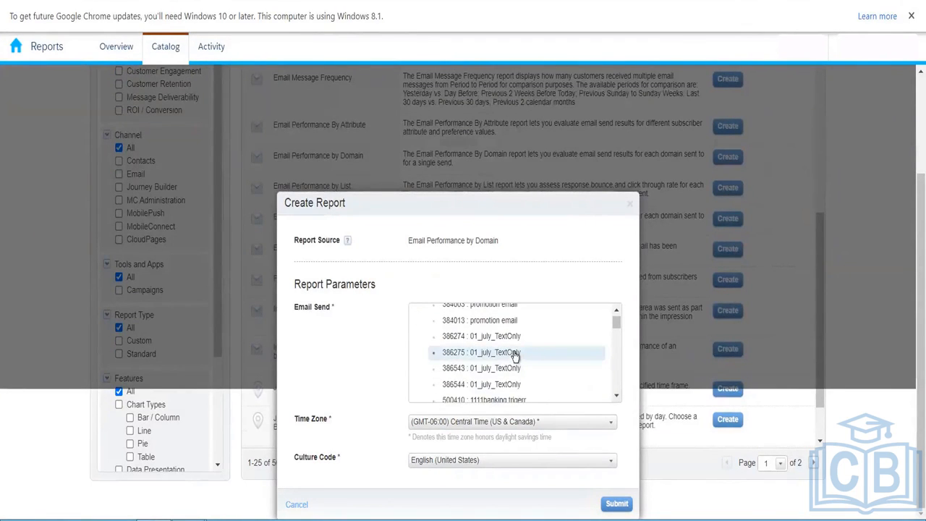
{"action": "left_click", "coordinate": [487, 357]}
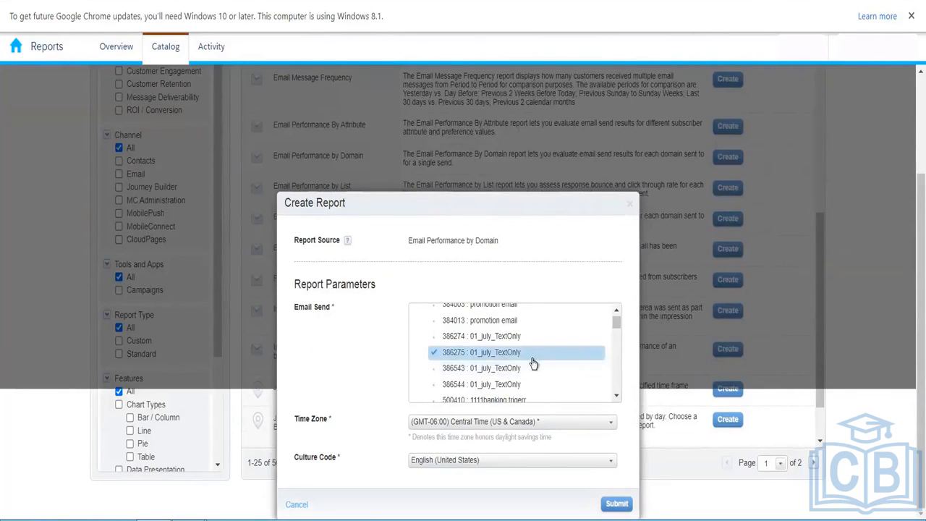
{"action": "left_click", "coordinate": [617, 505]}
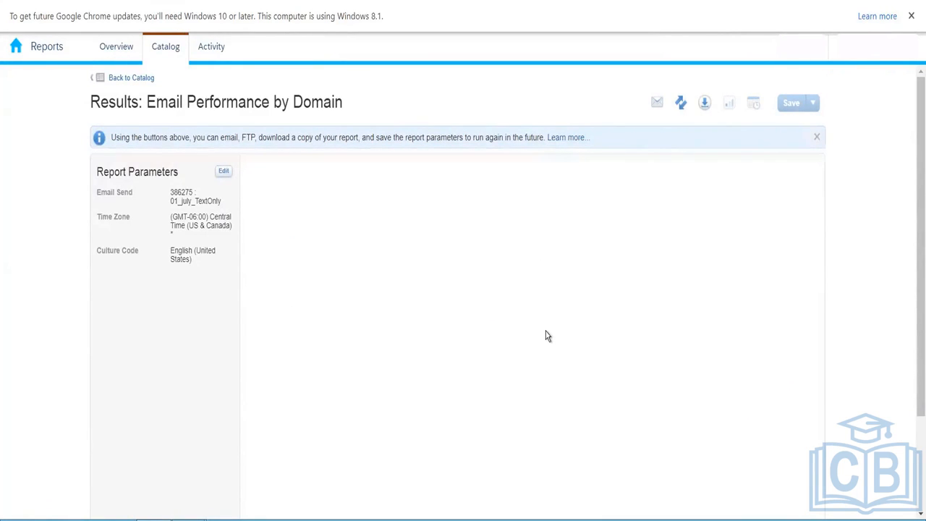
{"action": "left_click_drag", "start_coordinate": [914, 248], "coordinate": [914, 475]}
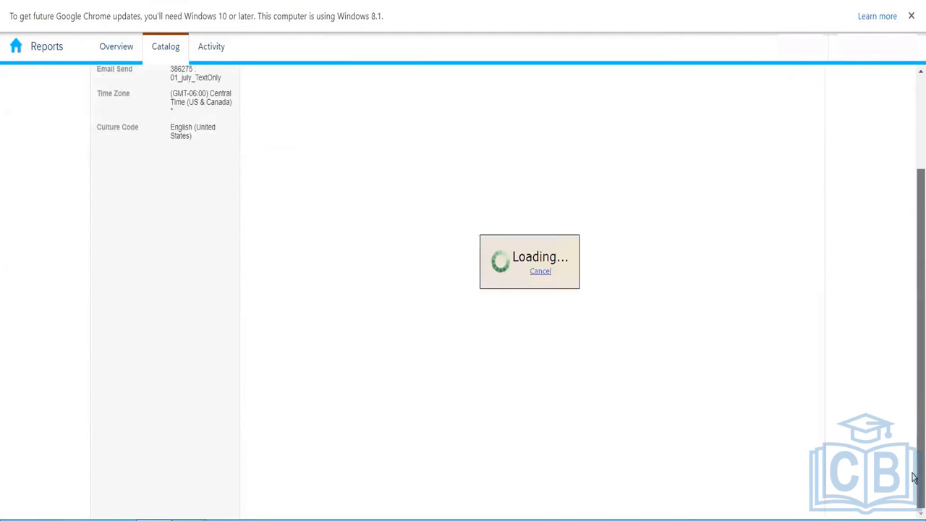
{"action": "left_click_drag", "start_coordinate": [914, 327], "coordinate": [914, 286]}
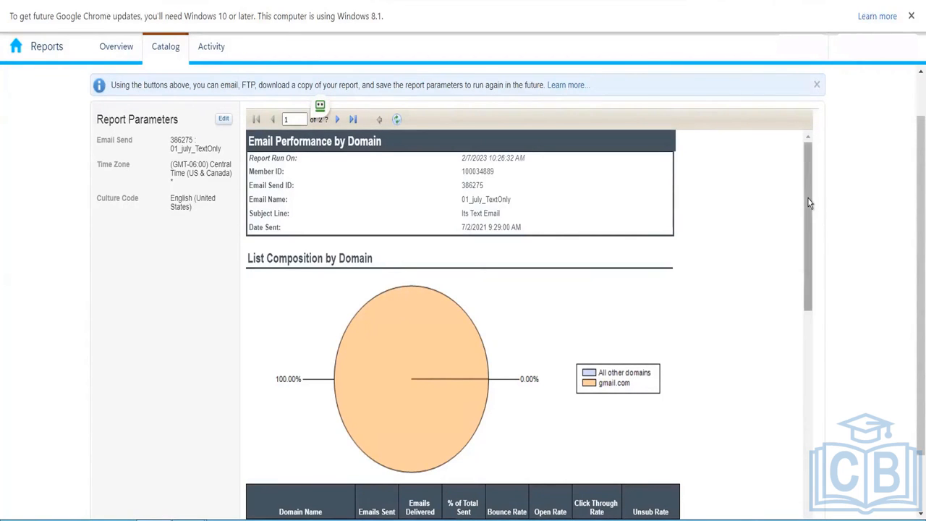
{"action": "left_click_drag", "start_coordinate": [808, 197], "coordinate": [805, 267]}
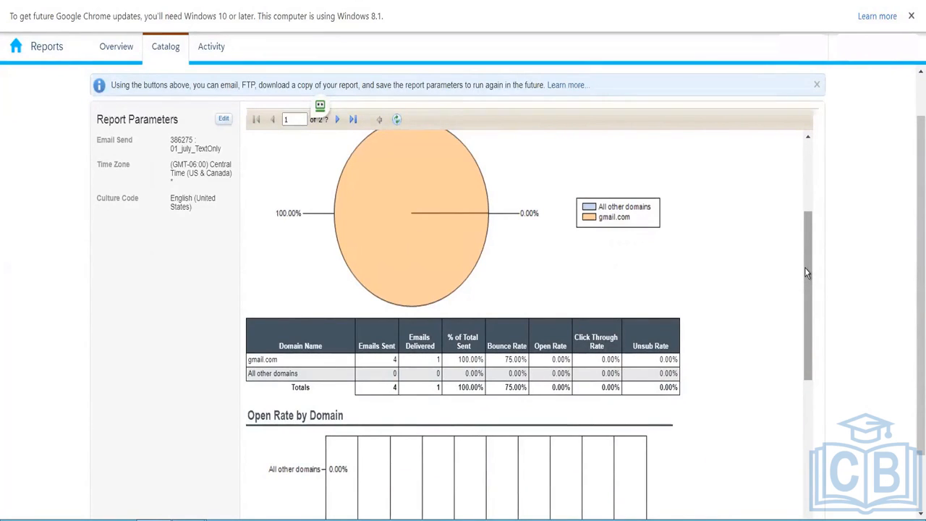
{"action": "left_click_drag", "start_coordinate": [807, 279], "coordinate": [803, 453]}
{"action": "left_click_drag", "start_coordinate": [915, 454], "coordinate": [914, 464]}
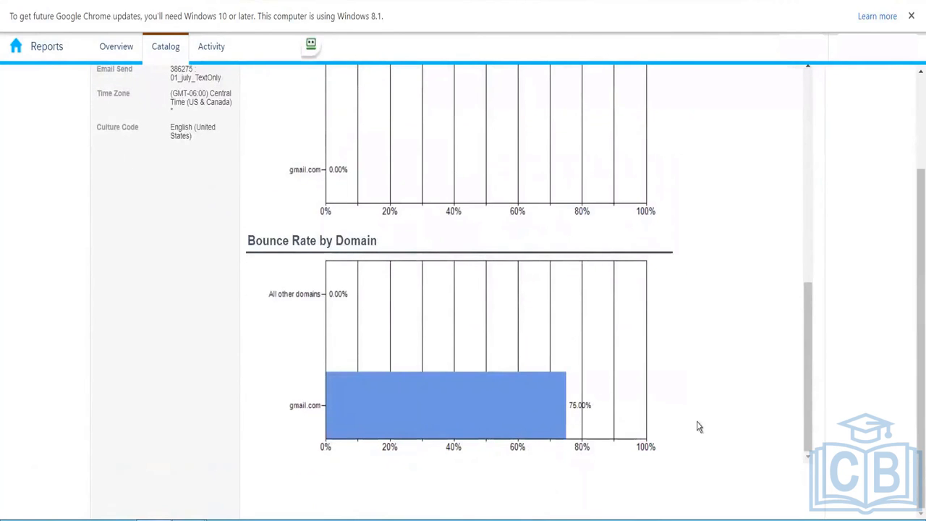
{"action": "left_click_drag", "start_coordinate": [807, 427], "coordinate": [809, 215]}
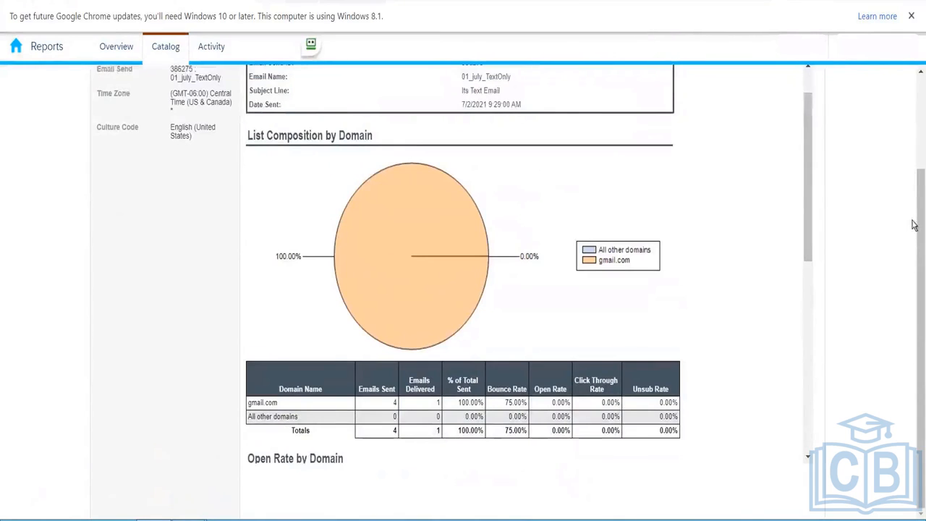
{"action": "scroll", "coordinate": [916, 254], "scroll_direction": "up", "scroll_amount": 2}
{"action": "left_click_drag", "start_coordinate": [810, 254], "coordinate": [806, 206]}
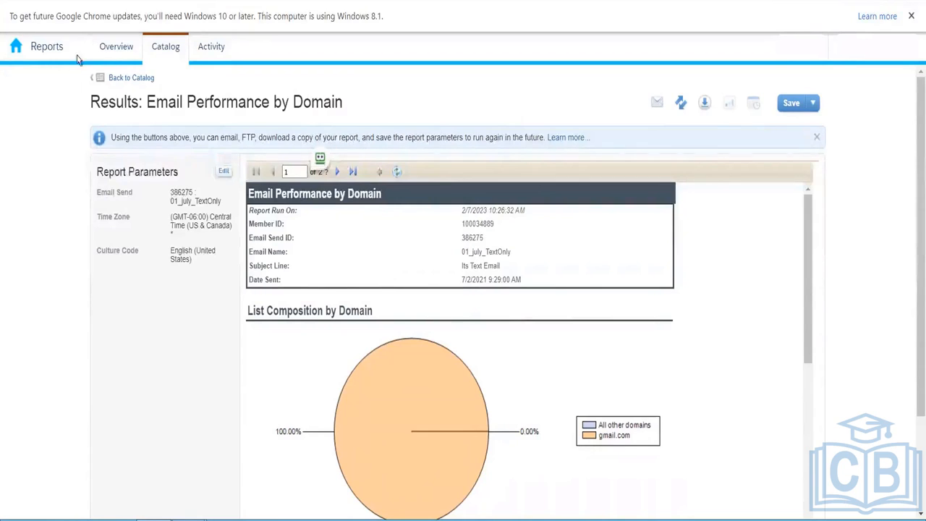
- Check today's report run activity, return to the Report Catalog, and reveal Automation Studio under Journey Builder
{"action": "left_click", "coordinate": [206, 52]}
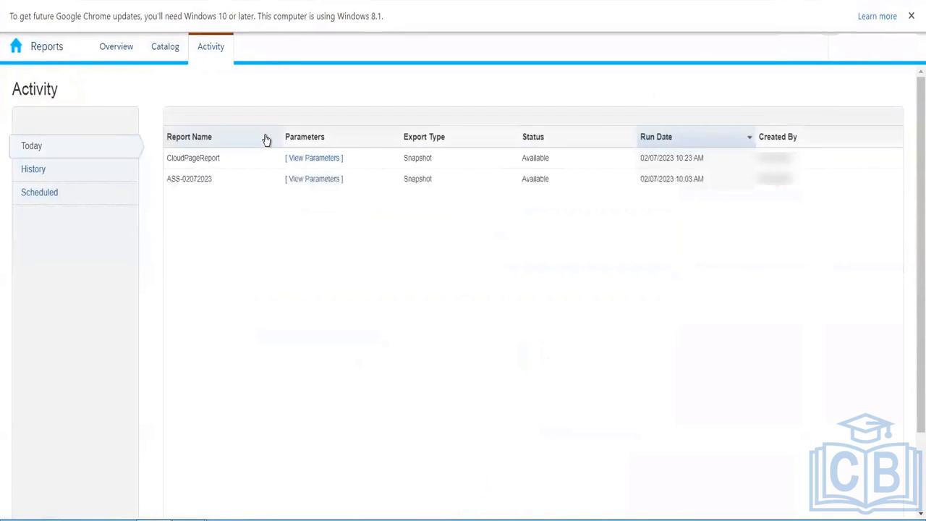
{"action": "left_click", "coordinate": [168, 54]}
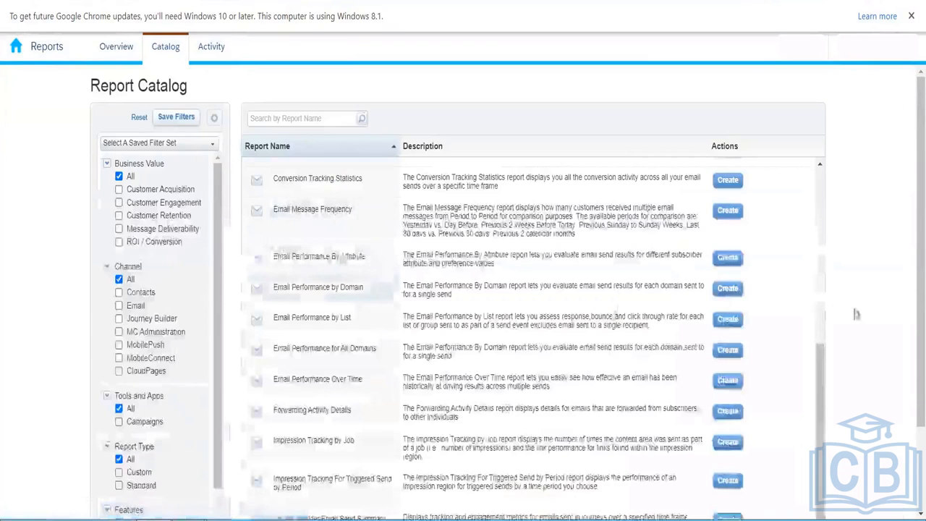
{"action": "scroll", "coordinate": [914, 270], "scroll_direction": "down", "scroll_amount": 5}
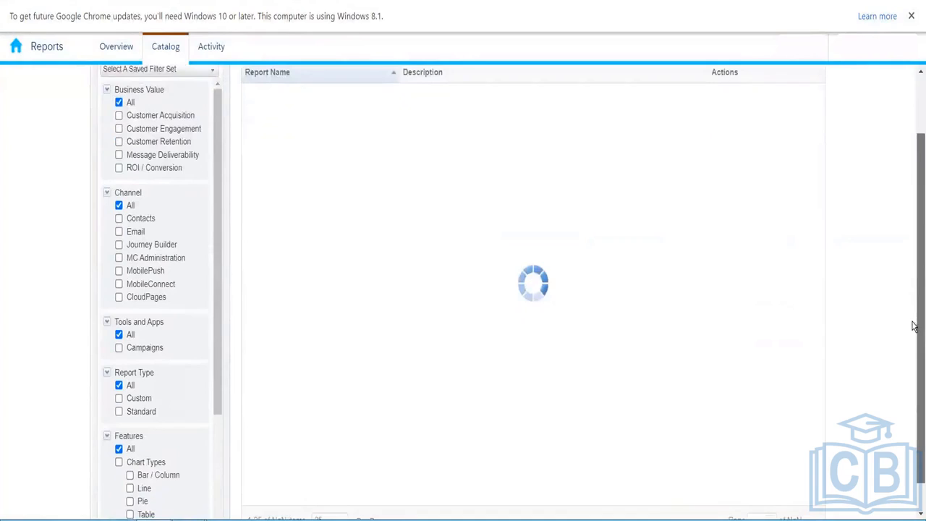
{"action": "left_click_drag", "start_coordinate": [914, 183], "coordinate": [913, 100]}
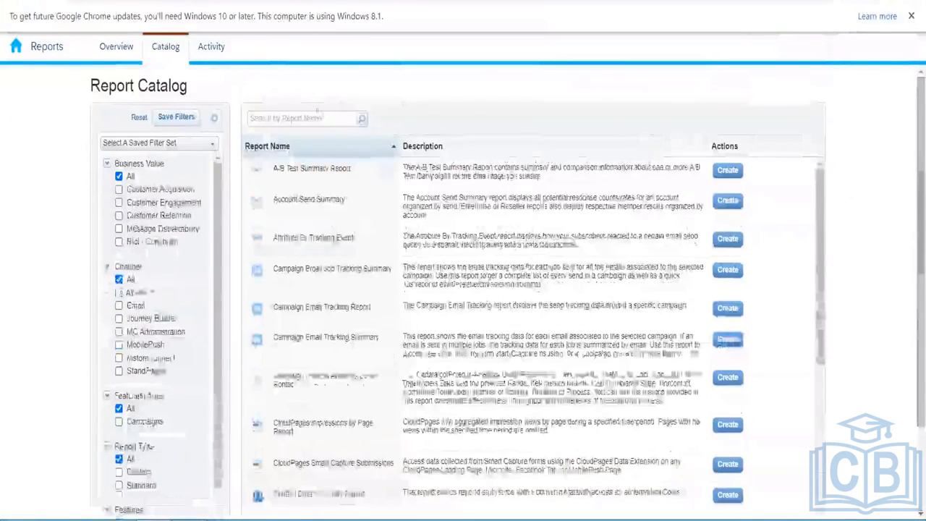
{"action": "mouse_move", "coordinate": [241, 78]}
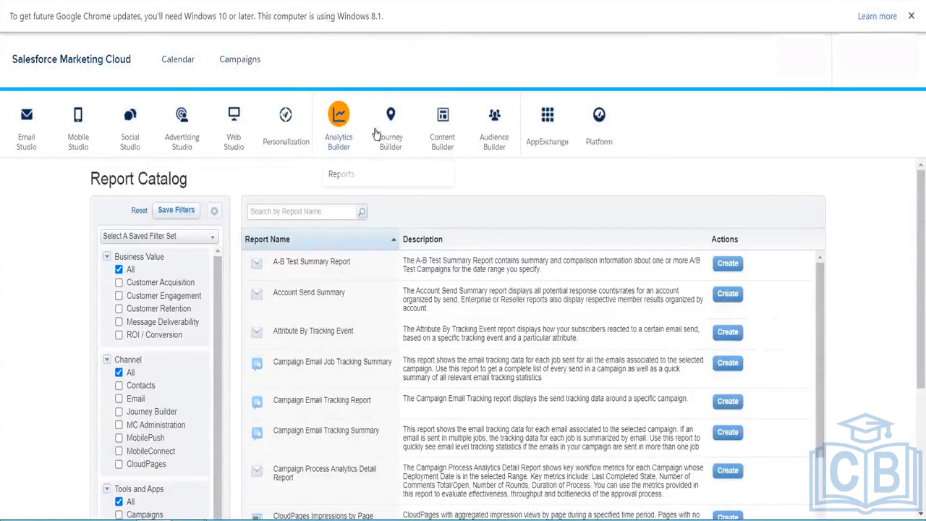
{"action": "mouse_move", "coordinate": [387, 157]}
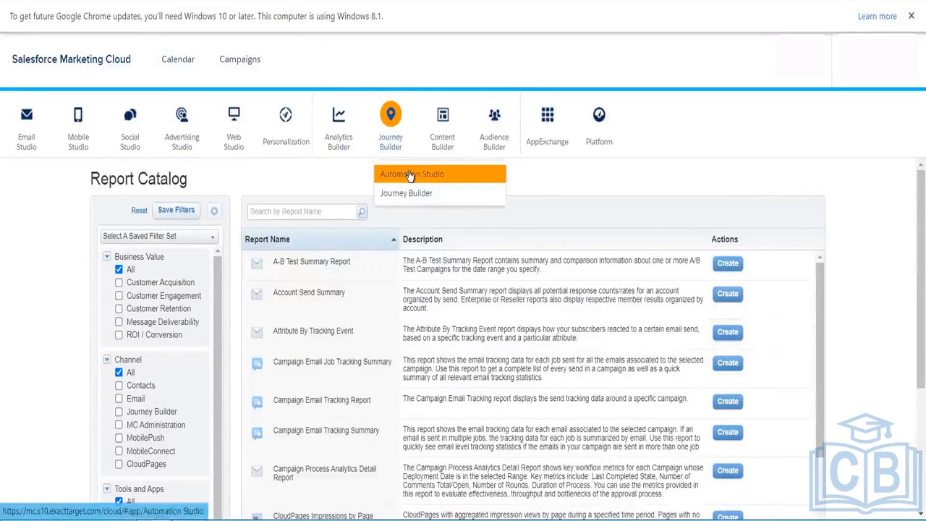